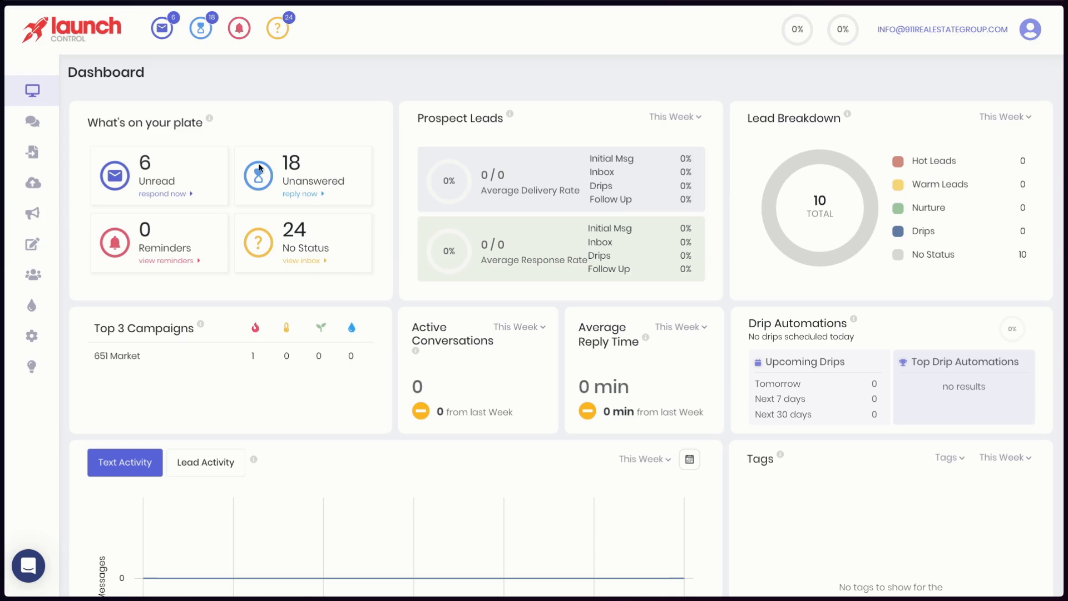
Switch to Zapier and create a new Zap.
mouse_move(4, 217)
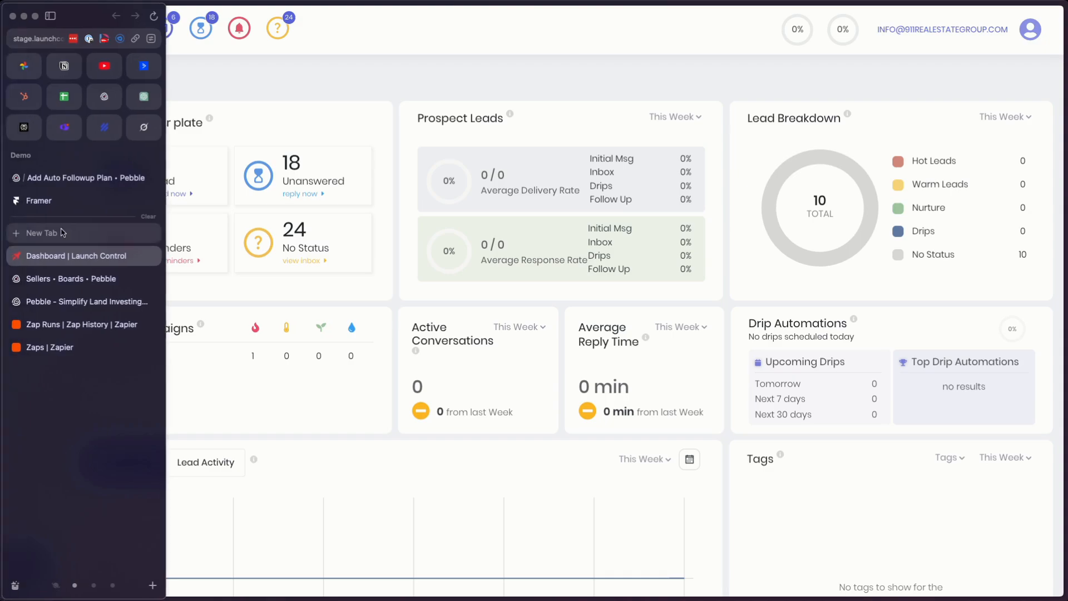
click(45, 347)
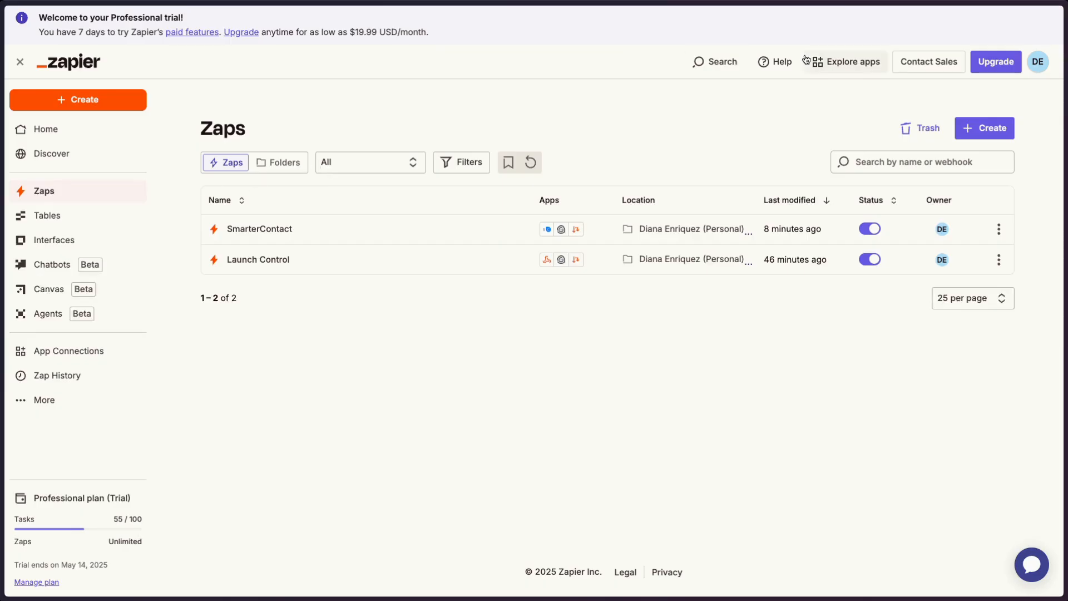
click(1003, 129)
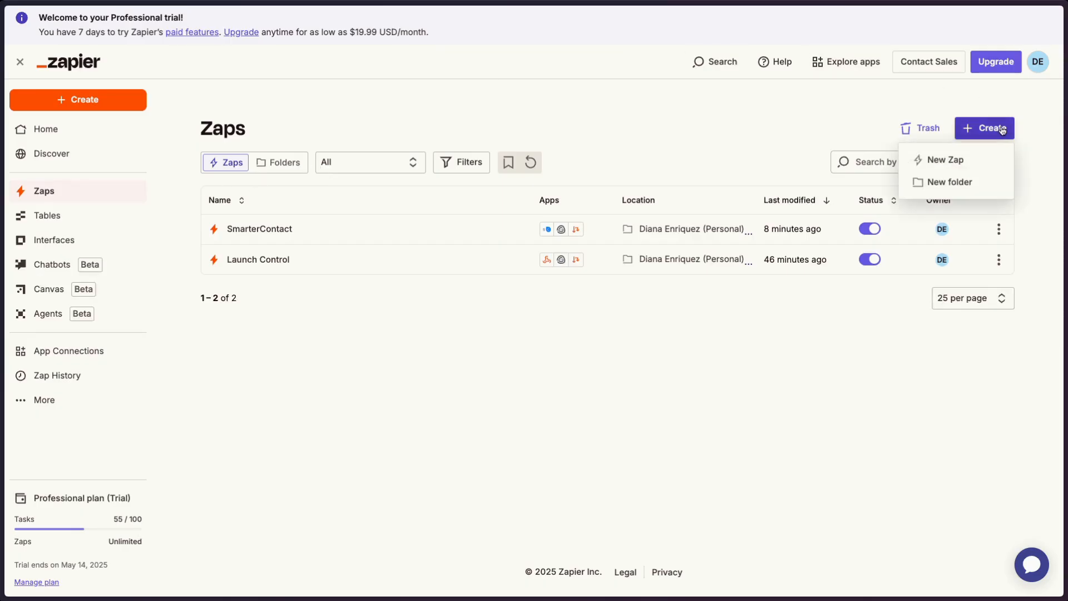
click(952, 160)
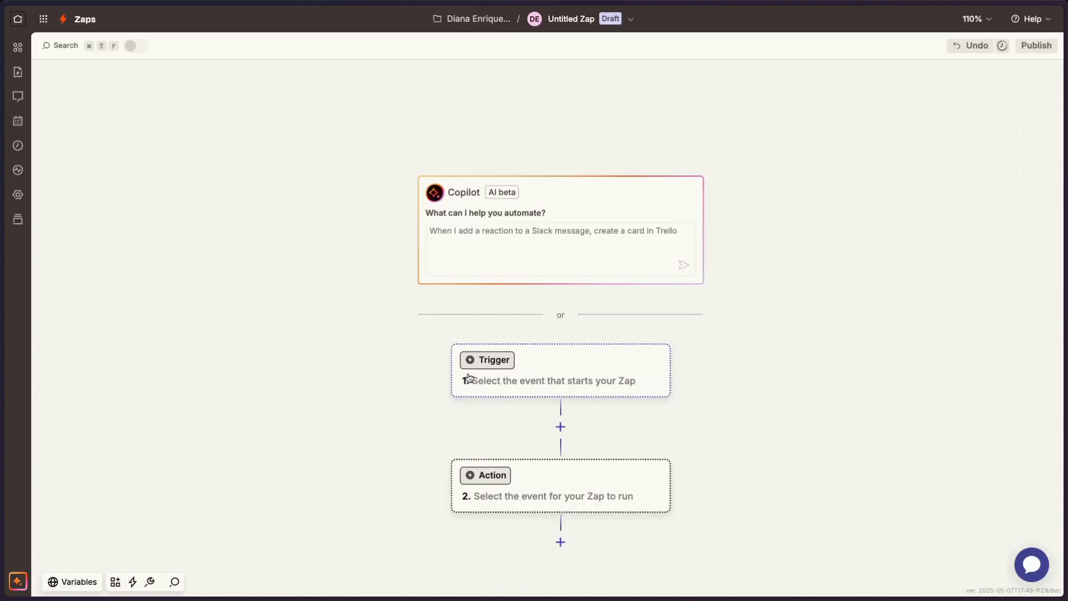
scroll(499, 370, down, 2)
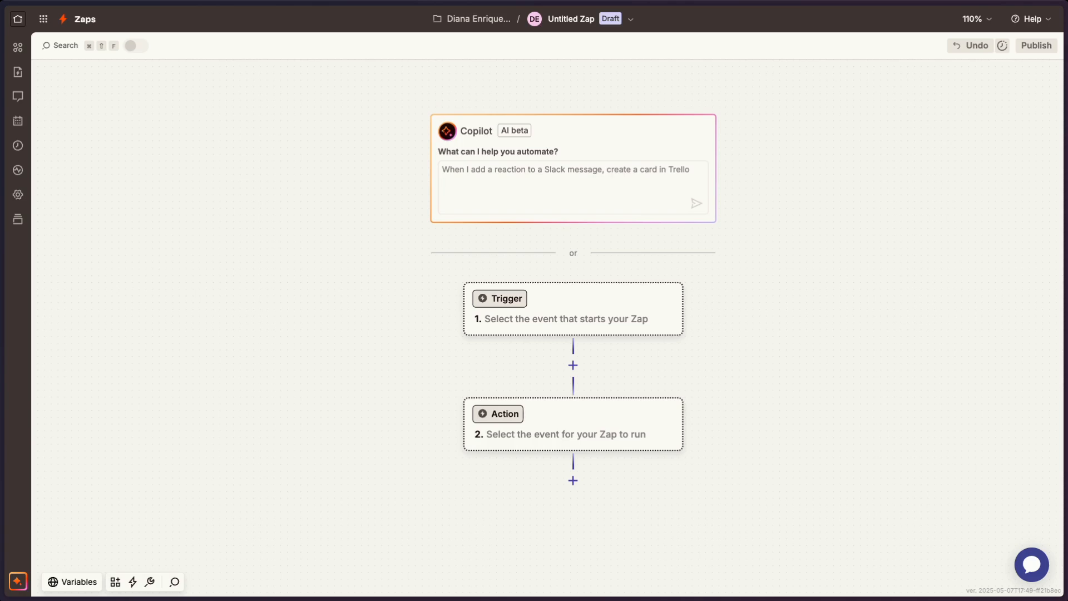
Switch to Pebble's Sellers board, examine the contacts and properties in the multiple-property deal, and return to the board.
mouse_move(3, 301)
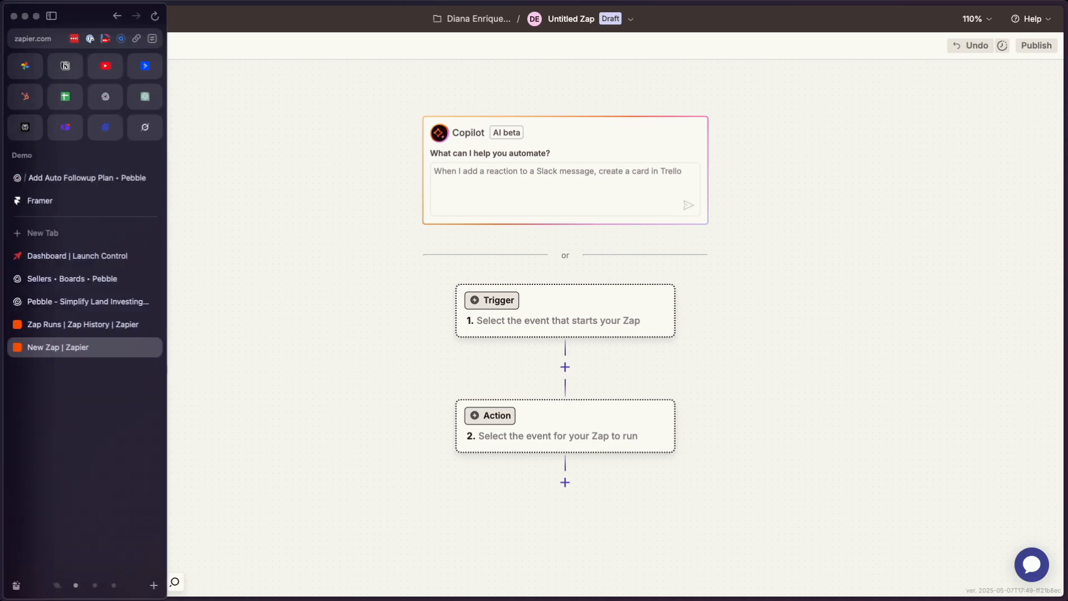
click(67, 278)
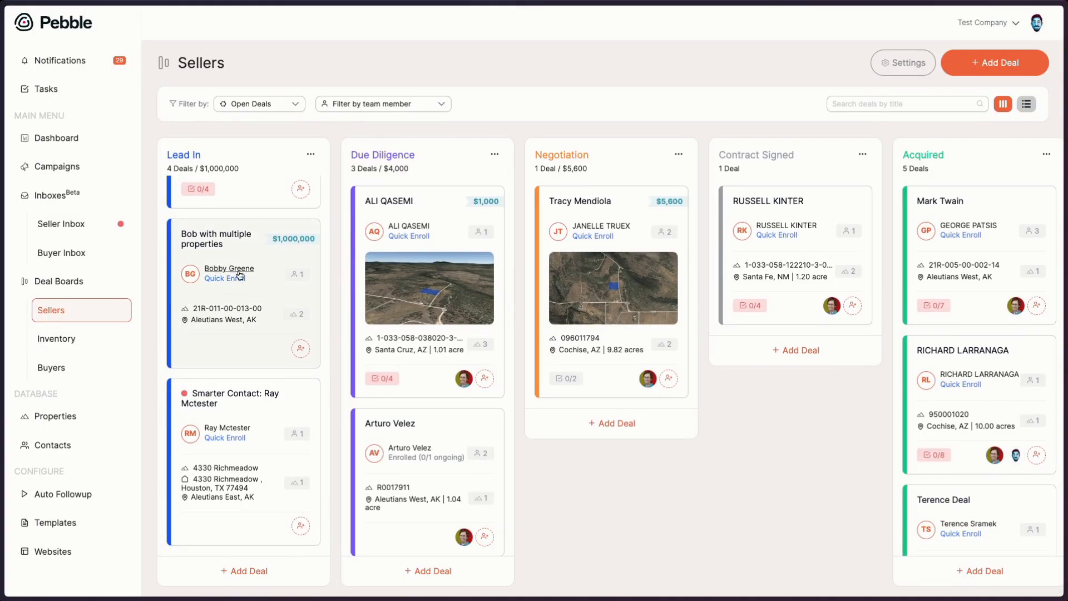
click(265, 260)
scroll(297, 380, down, 5)
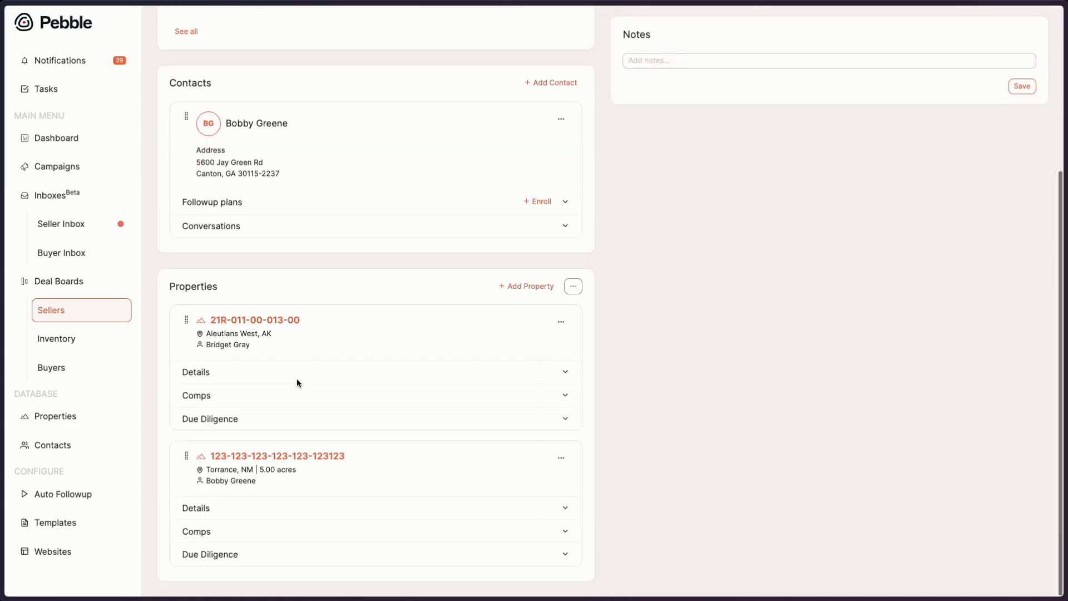
click(89, 311)
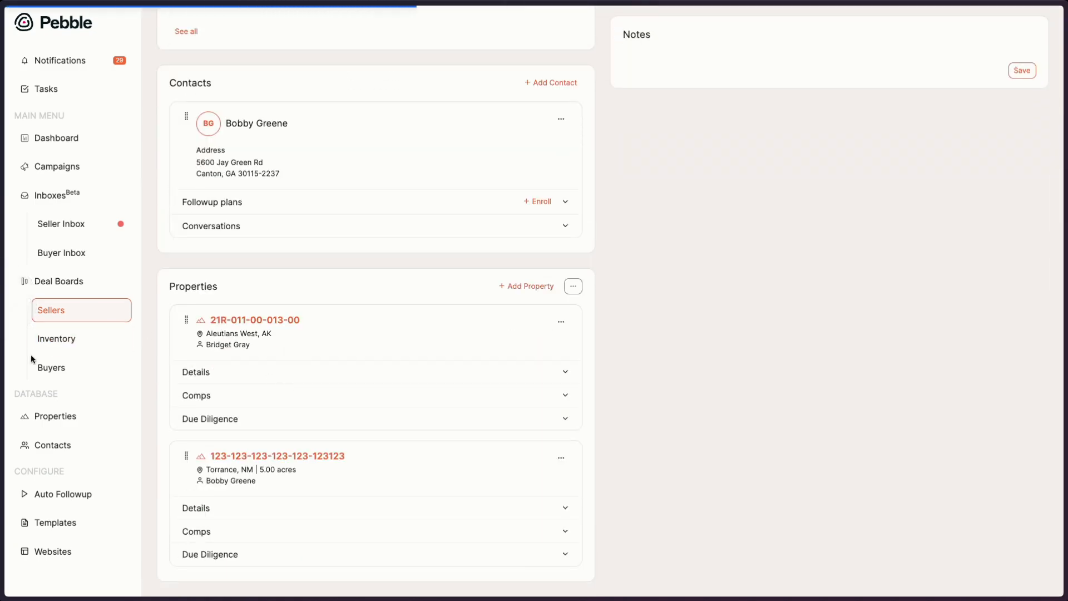
Switch back to the new Zap and set its trigger to Webhooks by Zapier with the Catch Hook event.
mouse_move(1, 367)
click(62, 345)
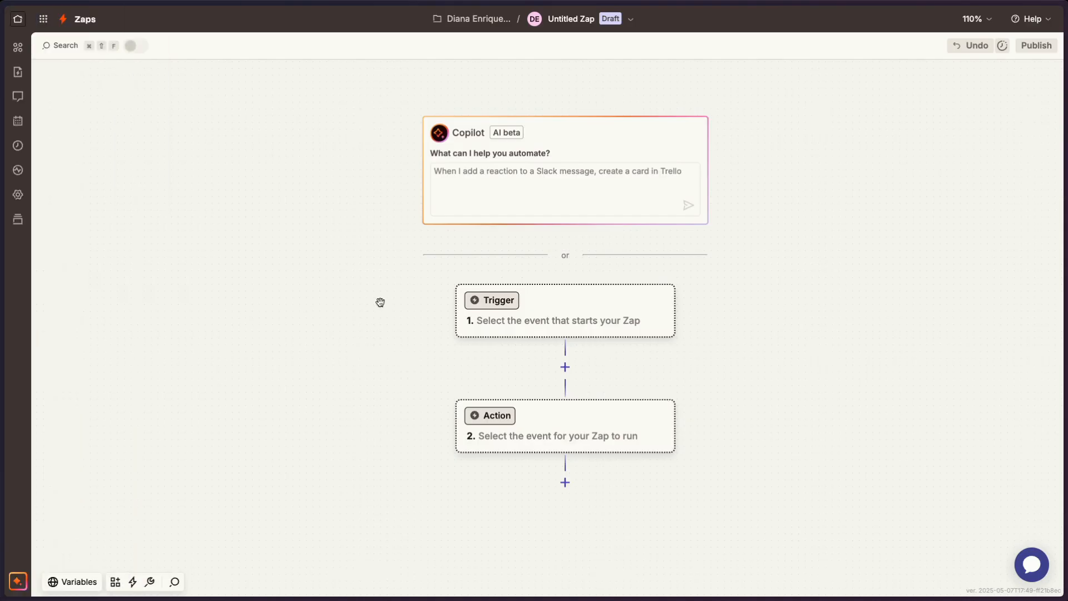
click(574, 321)
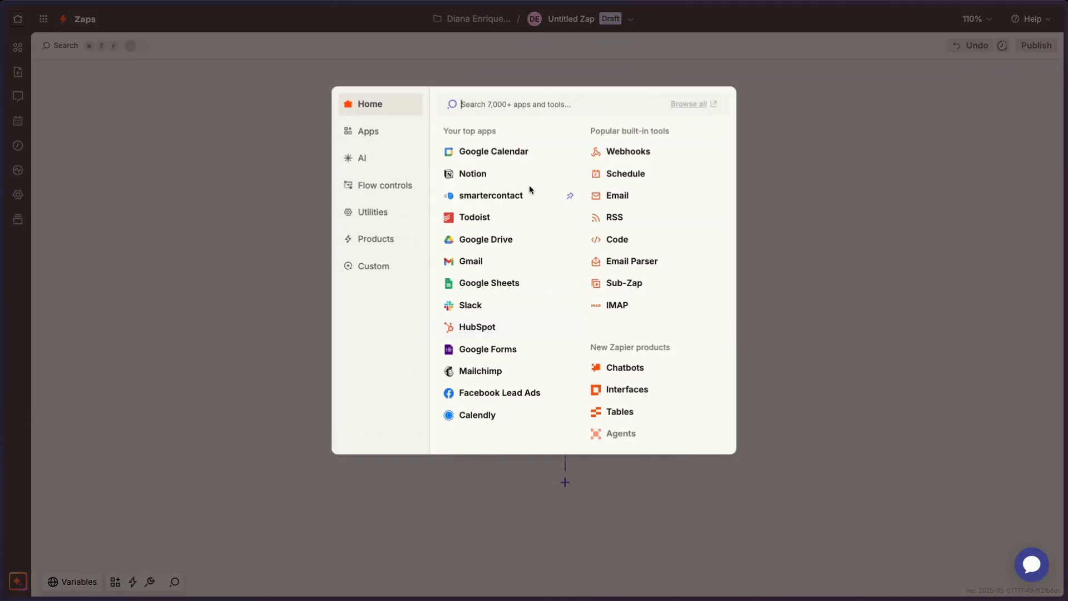
click(625, 157)
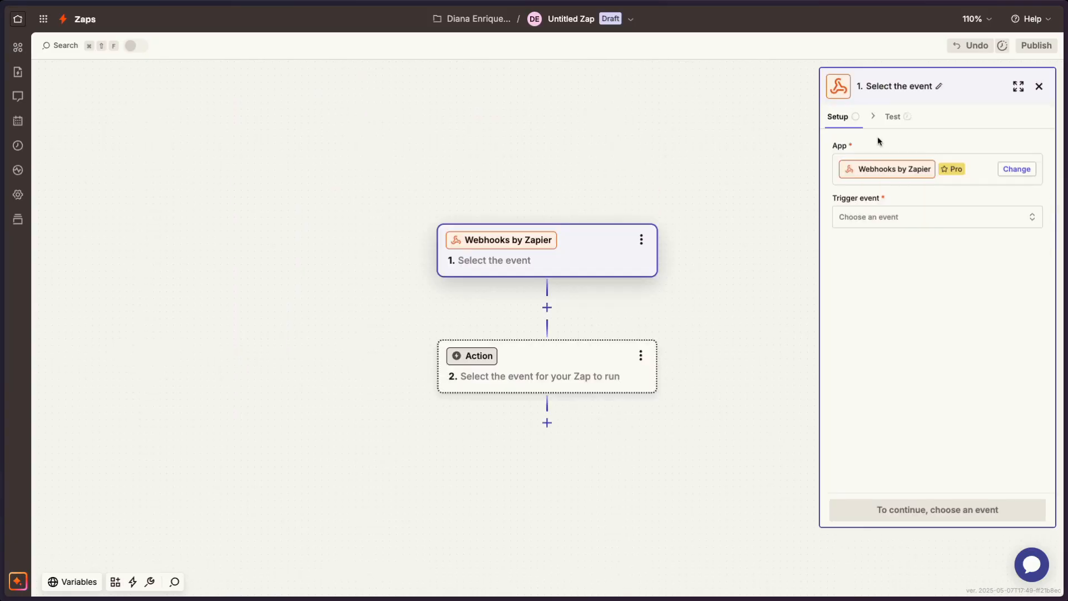
click(917, 219)
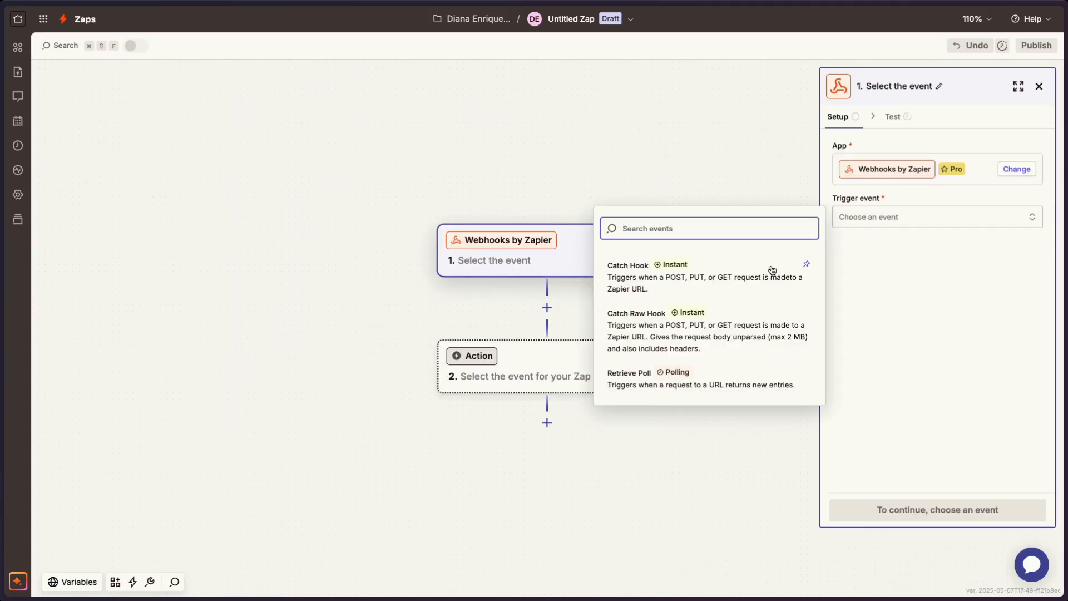
click(744, 288)
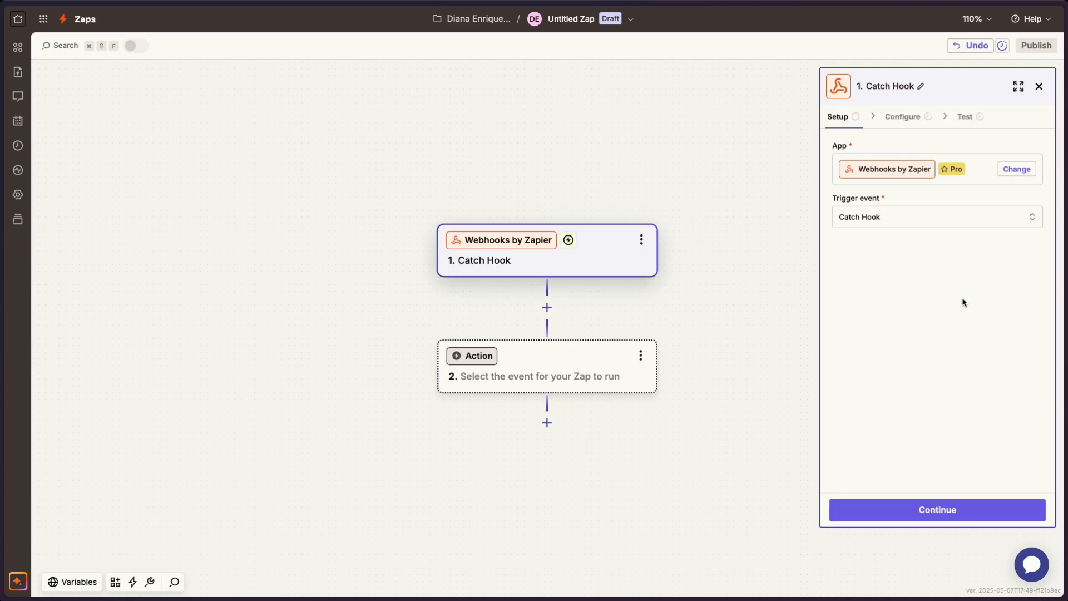
Continue the Catch Hook trigger to its test stage without a child key and copy the generated webhook URL.
click(948, 509)
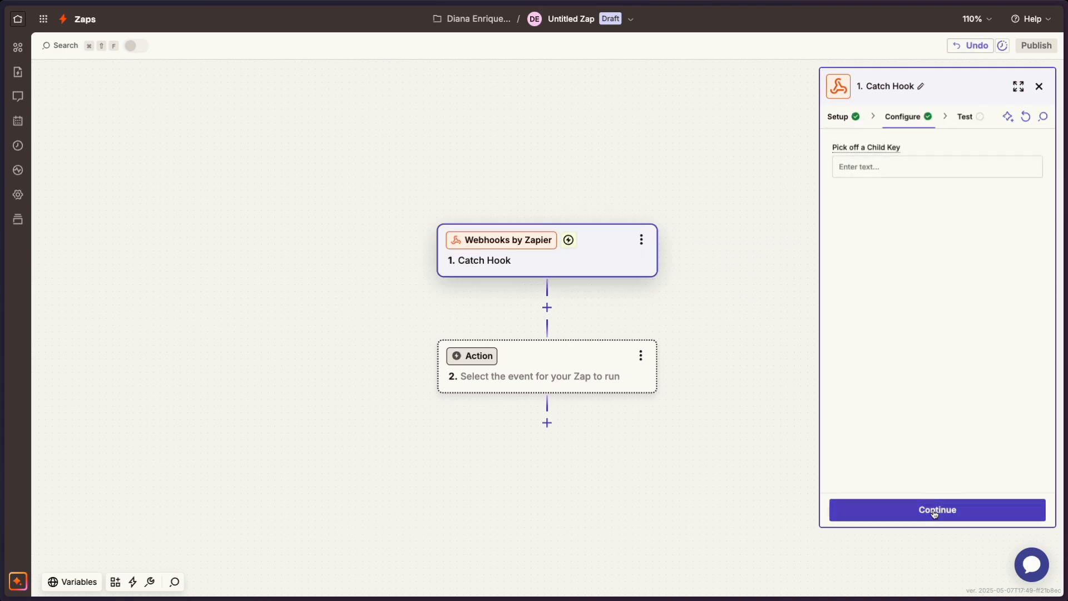
click(935, 513)
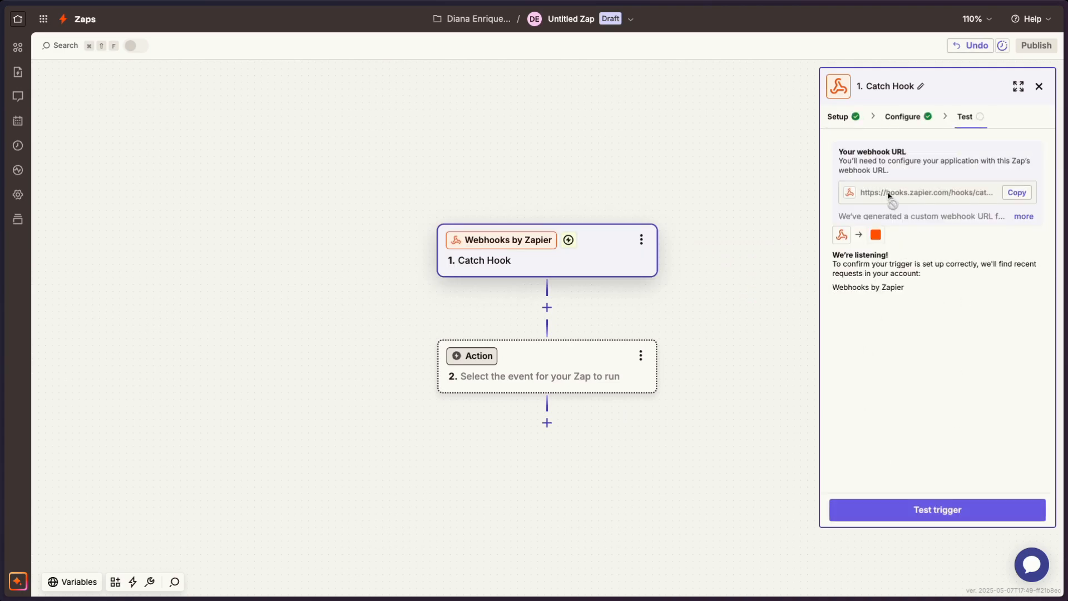
click(1017, 193)
Switch to Launch Control and open the Integrations page in its settings, dismissing the error dialog.
mouse_move(7, 294)
click(56, 256)
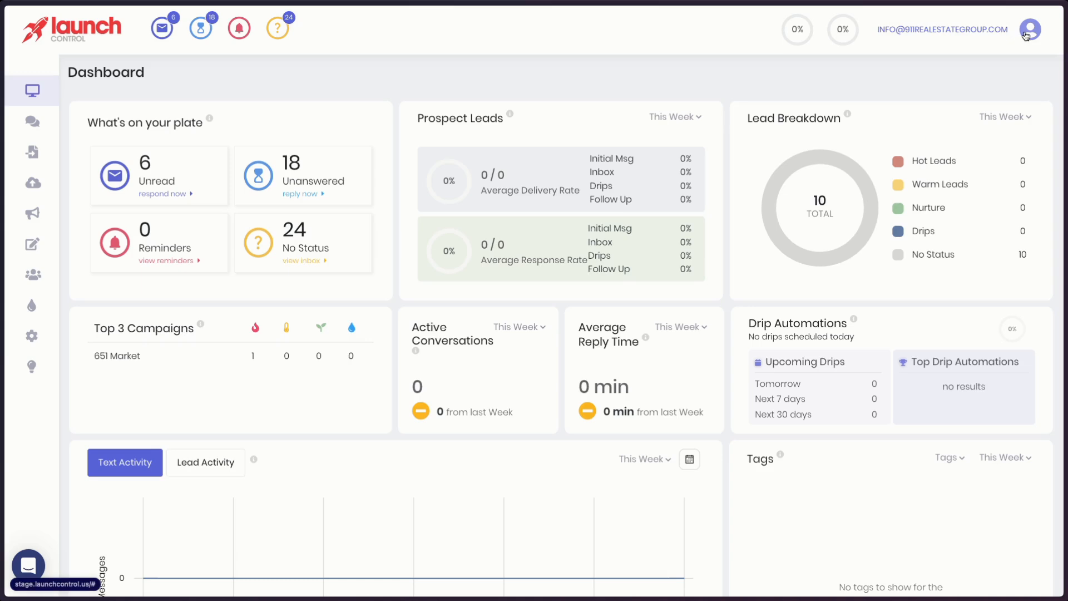
click(34, 335)
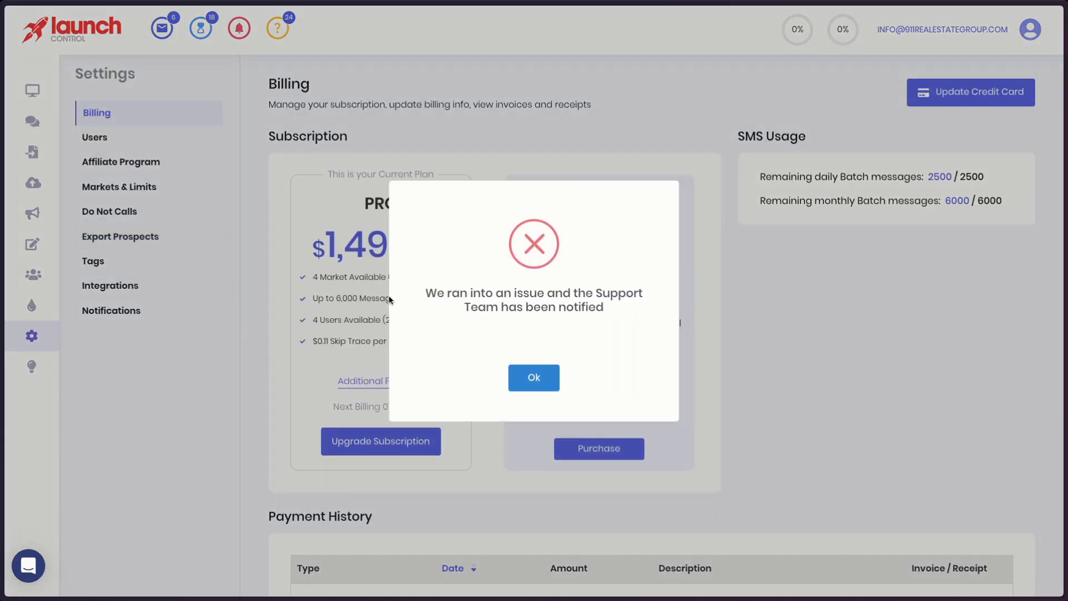
click(548, 378)
click(131, 285)
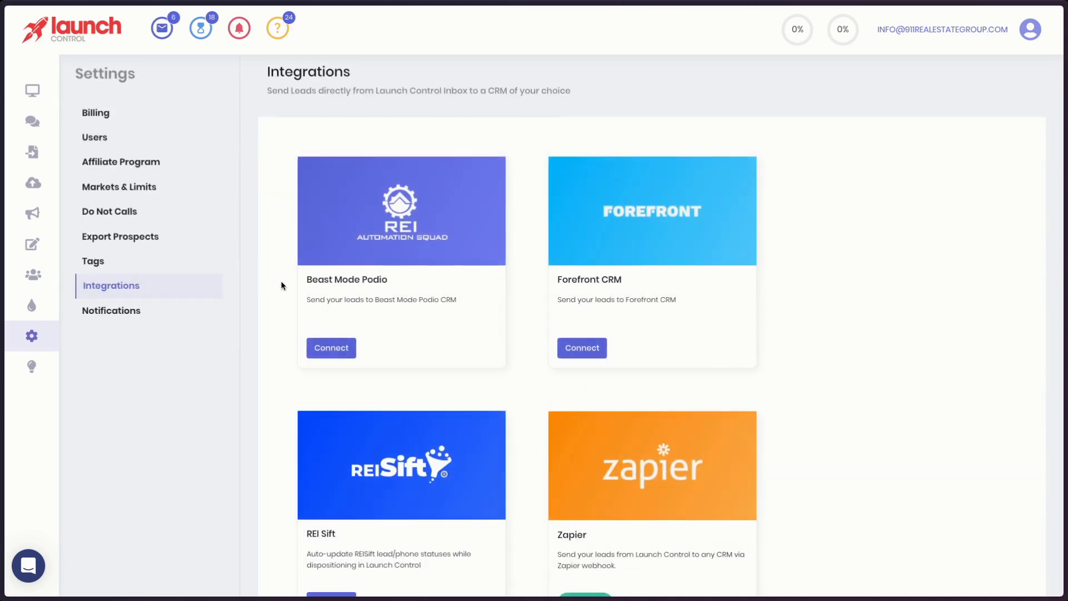
Open the Zapier integration for editing, select its webhook URL, and close the dialog without saving.
scroll(351, 377, down, 2)
click(632, 519)
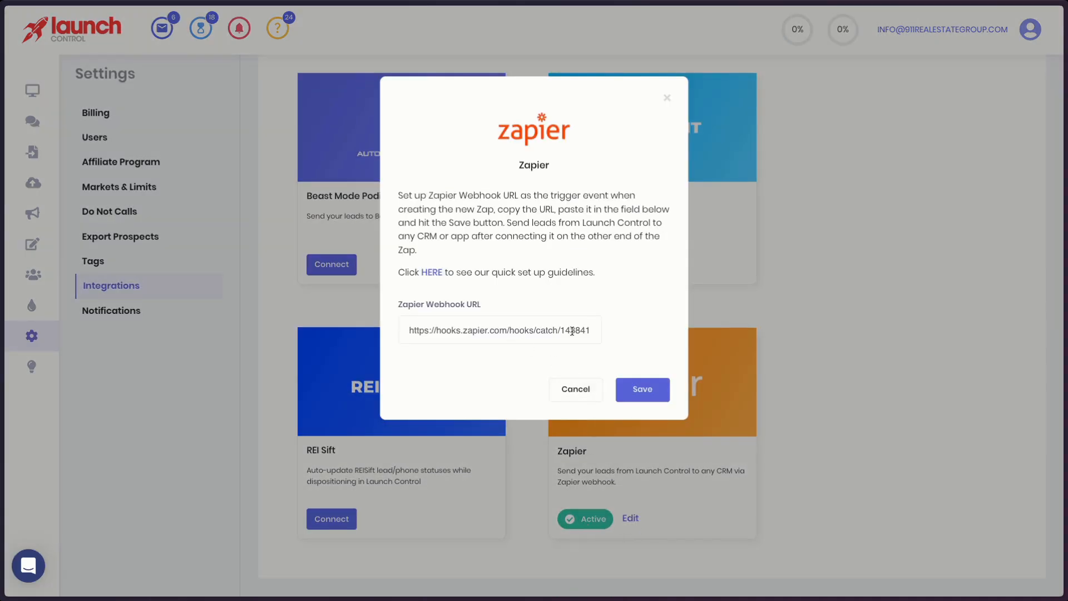
drag(574, 331, 391, 338)
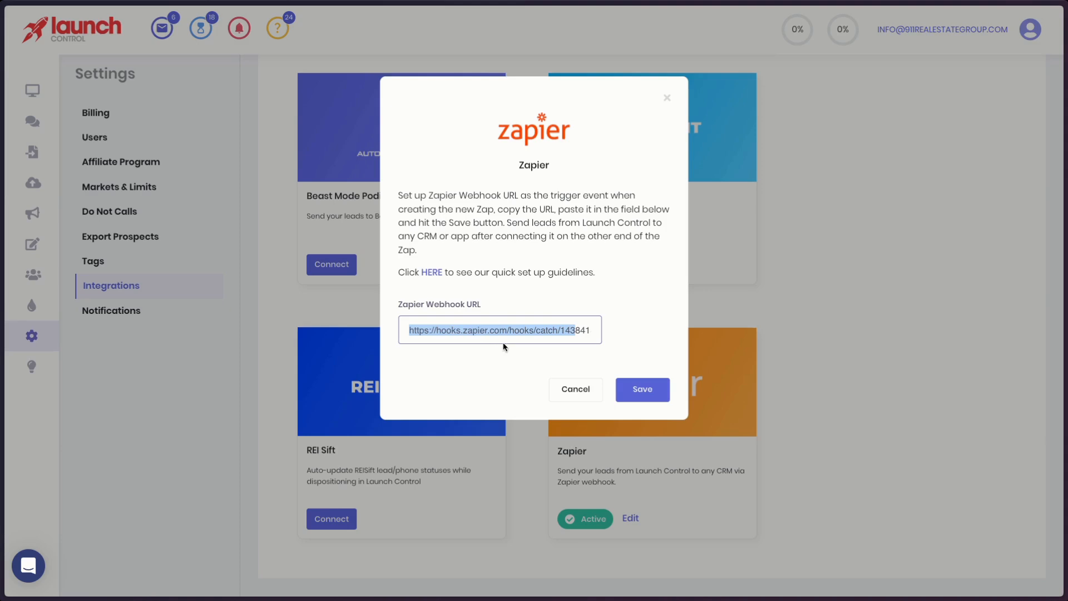
click(667, 98)
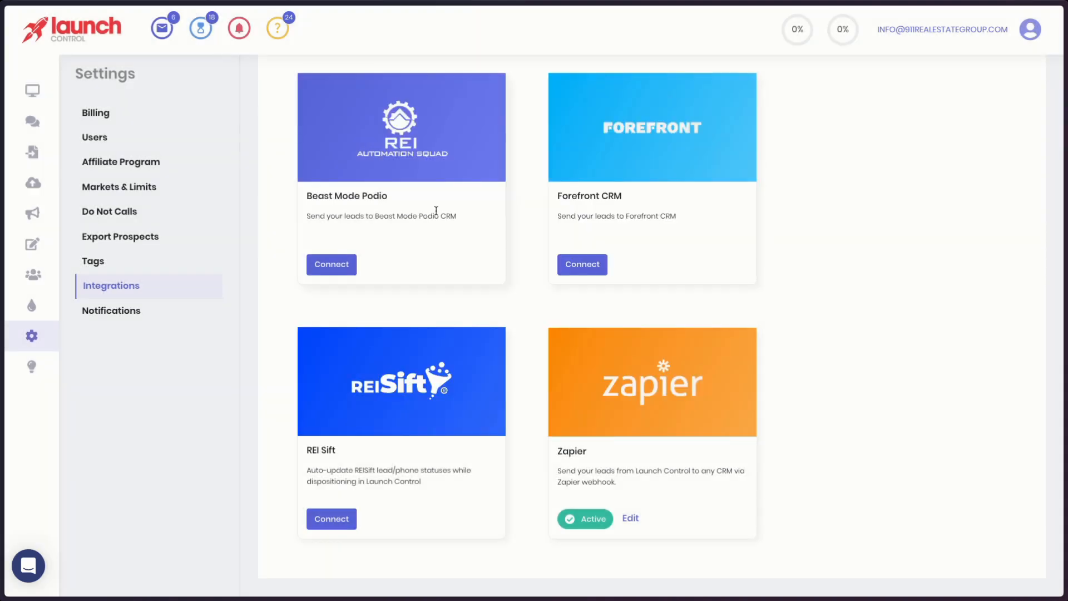
Switch to the Zapier Zap history, go to the Zaps list, and open the existing Launch Control Zap.
mouse_move(2, 278)
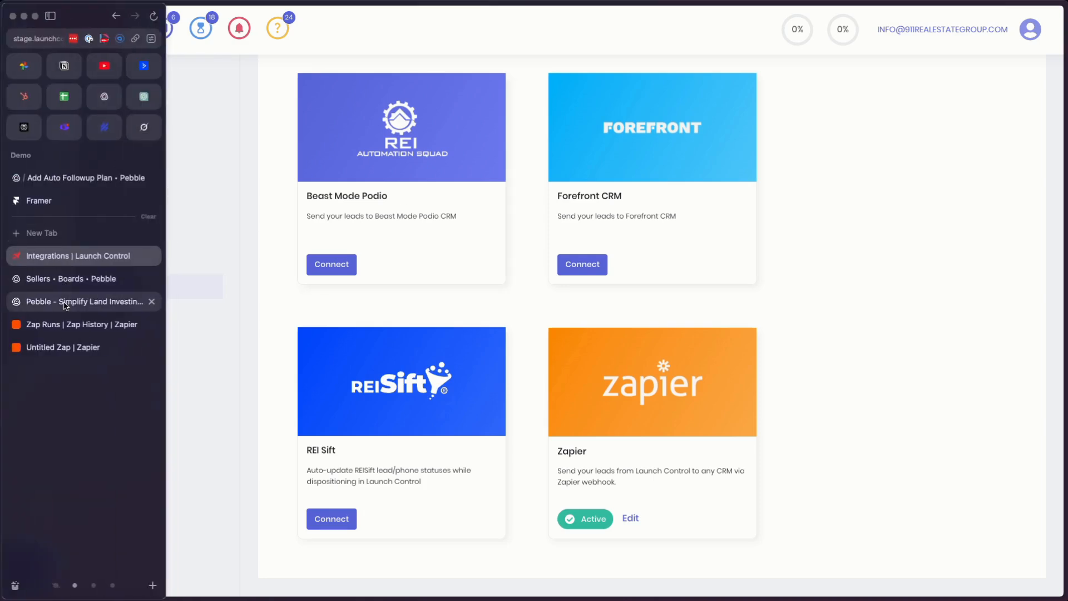
click(78, 325)
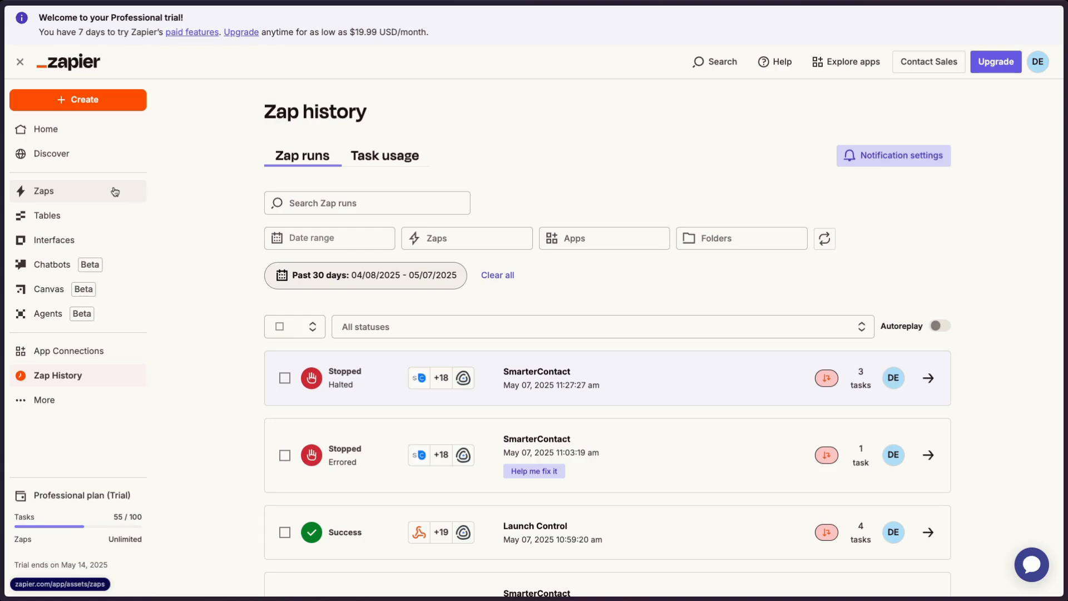
click(111, 193)
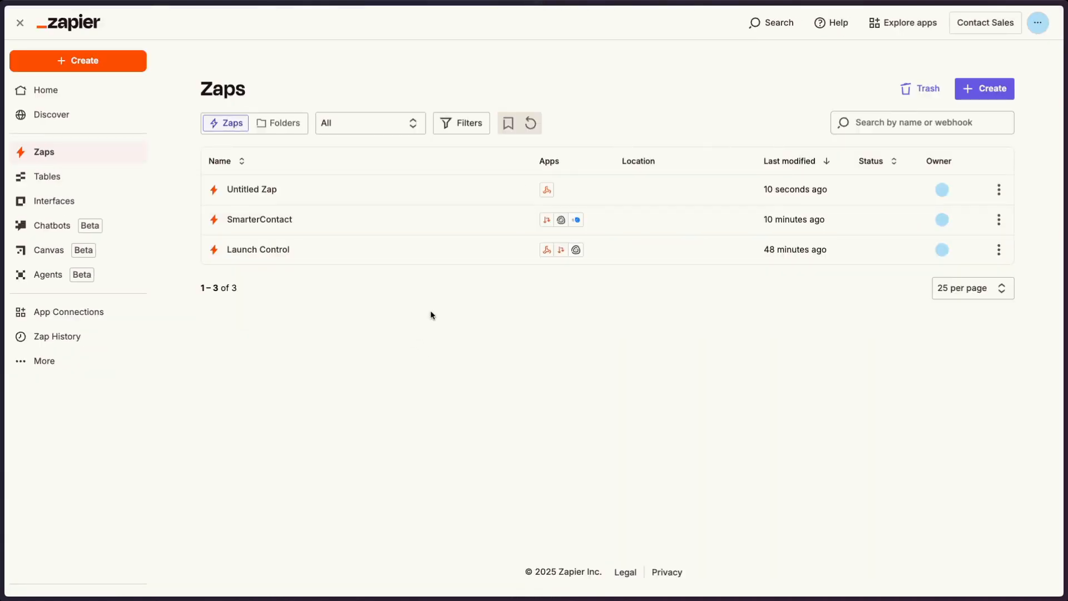
click(398, 293)
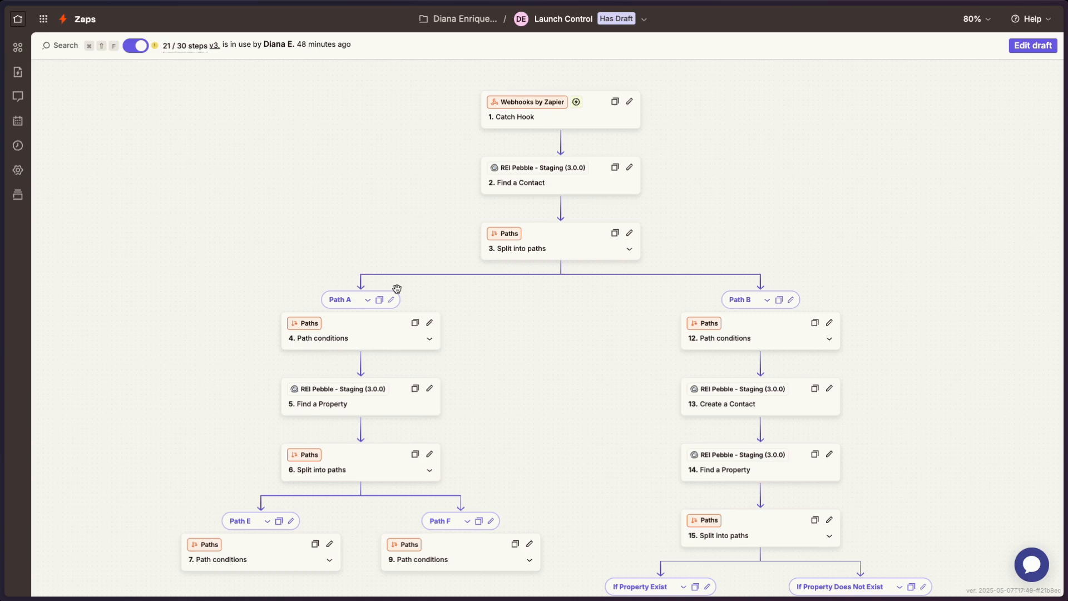
scroll(397, 289, right, 1)
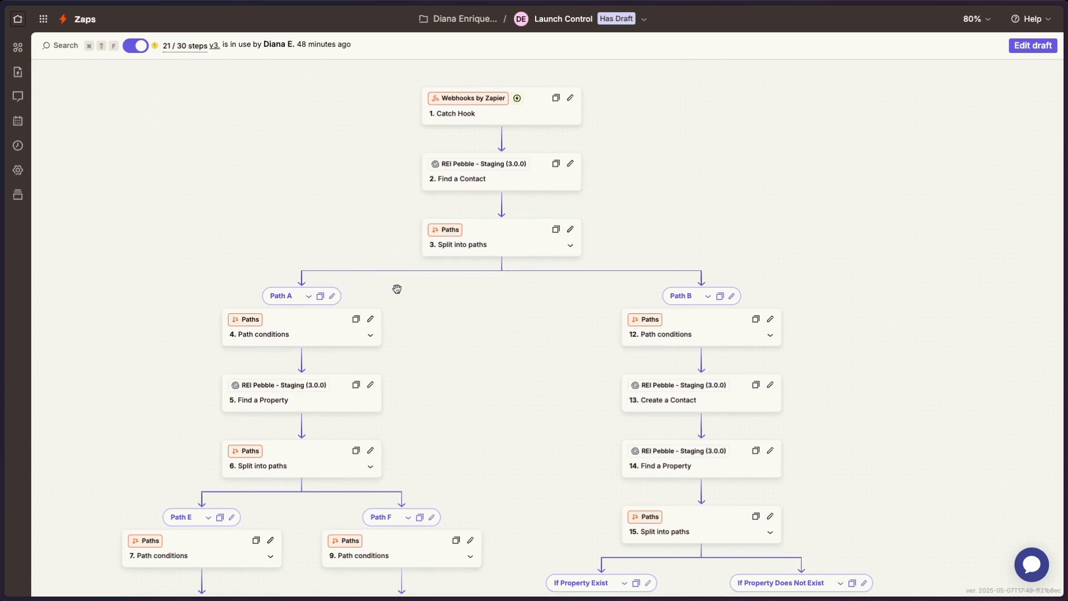
scroll(396, 289, up, 1)
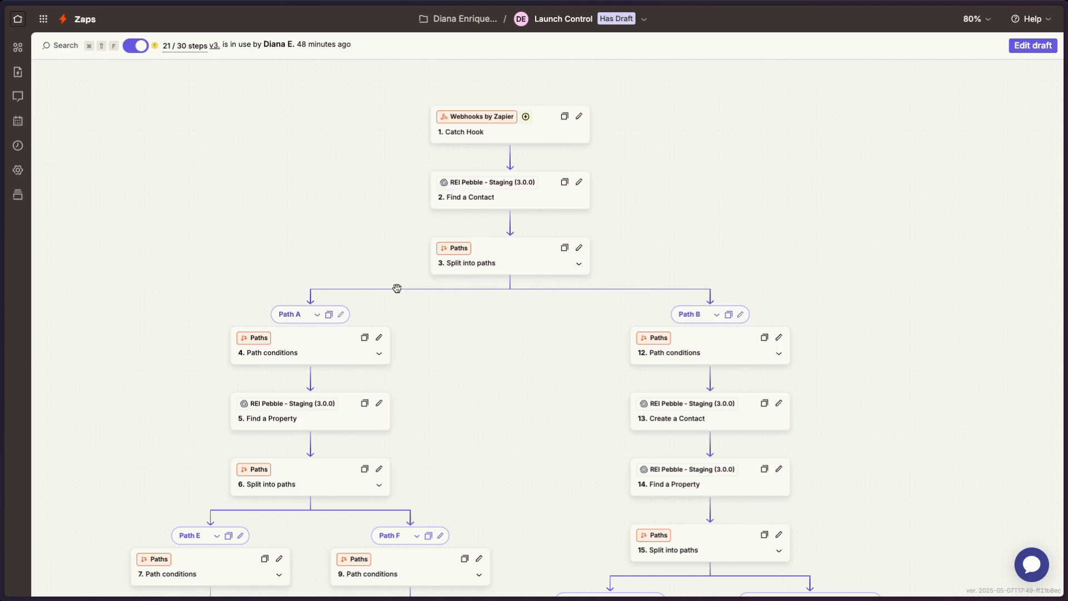
Inspect the webhook configuration of the Catch Hook trigger in the Launch Control Zap.
click(515, 128)
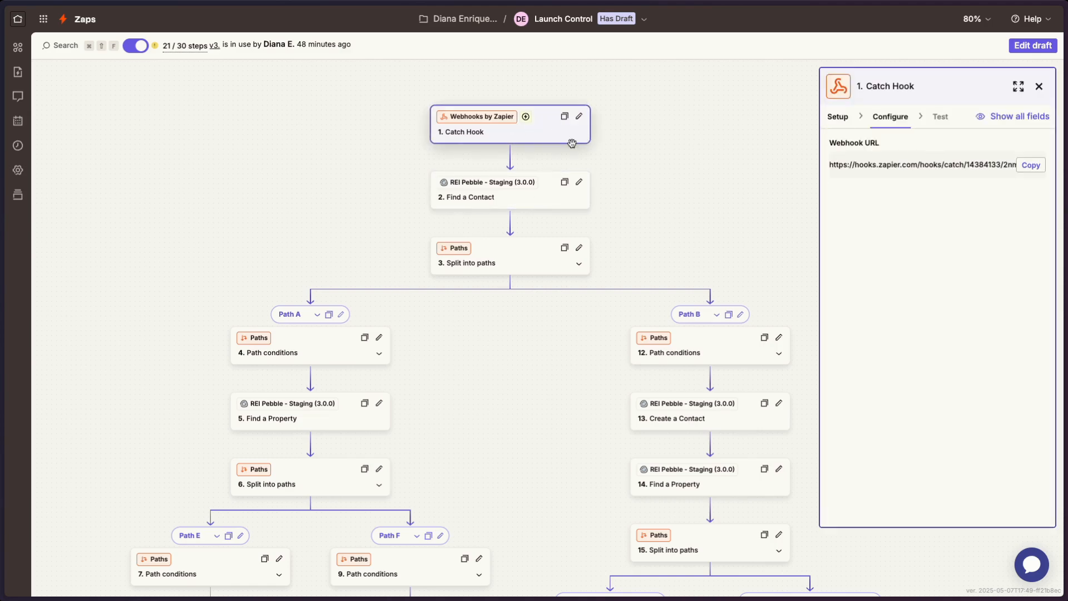
scroll(502, 191, up, 5)
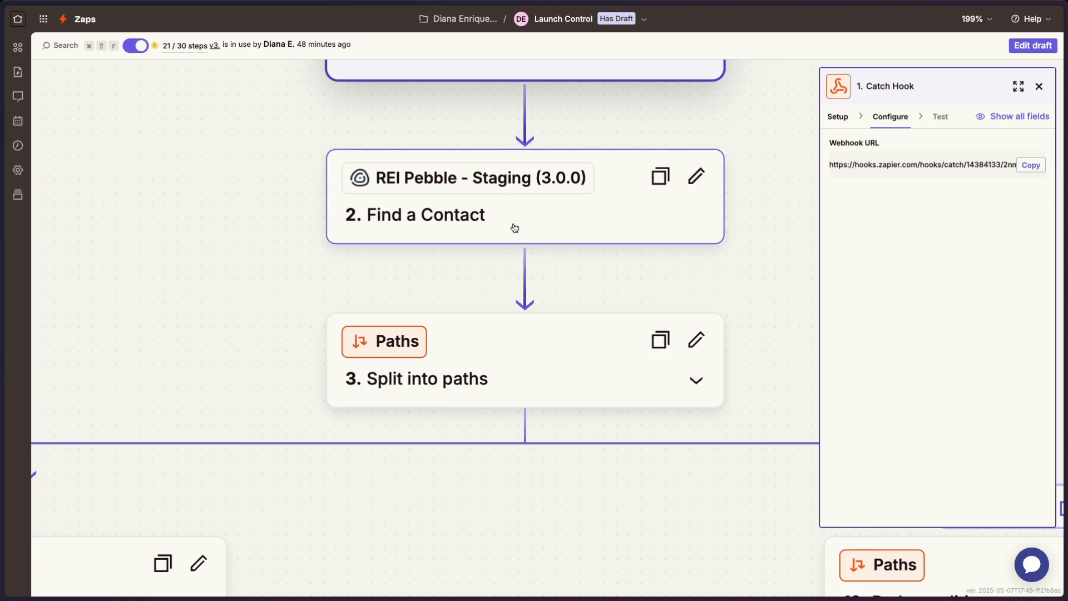
scroll(510, 225, up, 4)
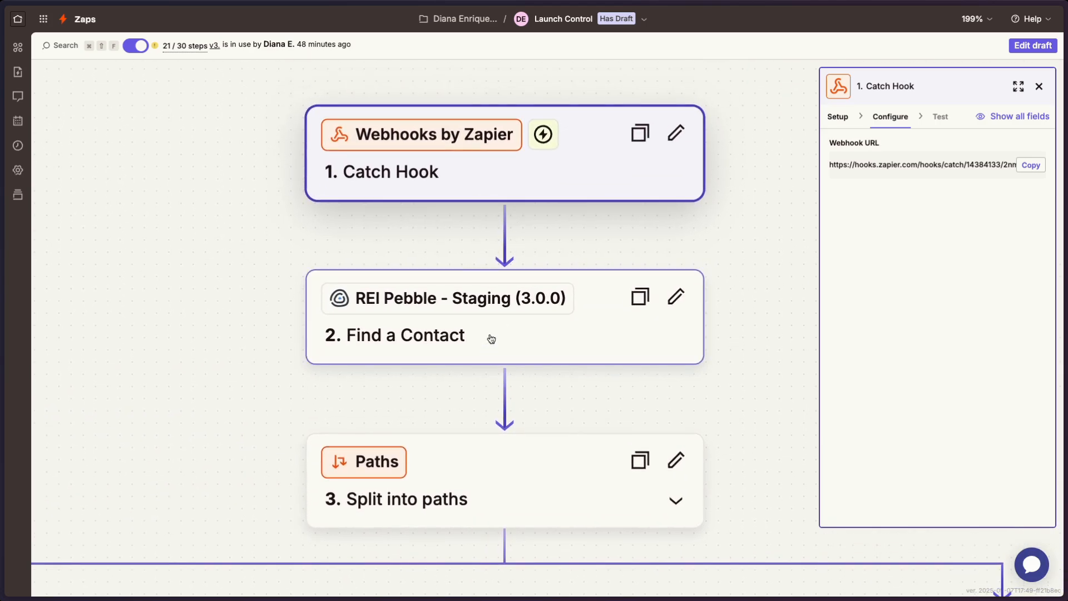
Review the Find a Contact step's setup and configuration, and open the Zap's draft for editing.
click(491, 337)
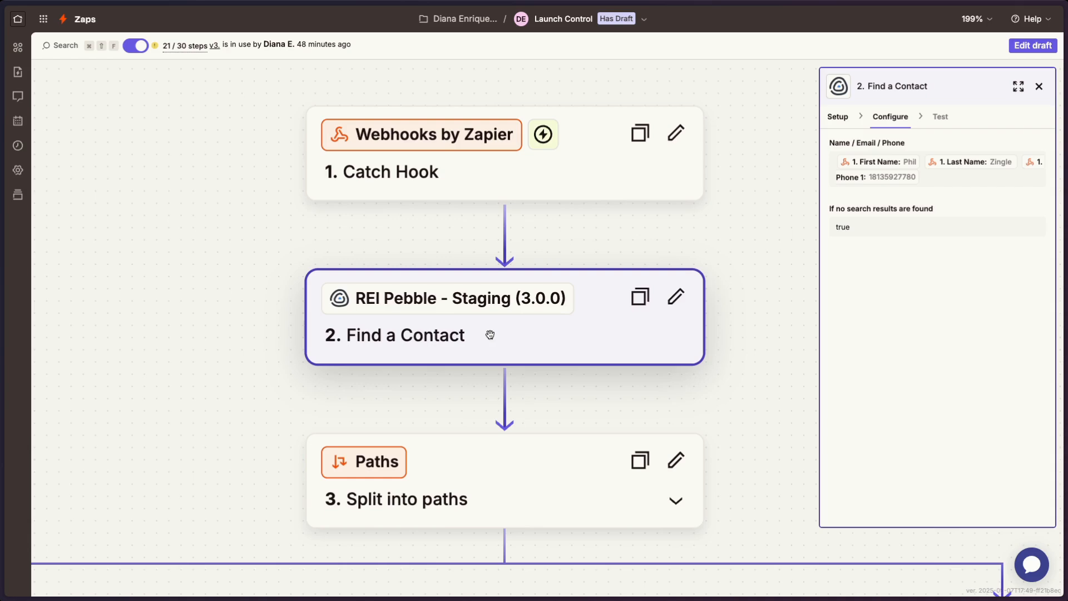
click(839, 118)
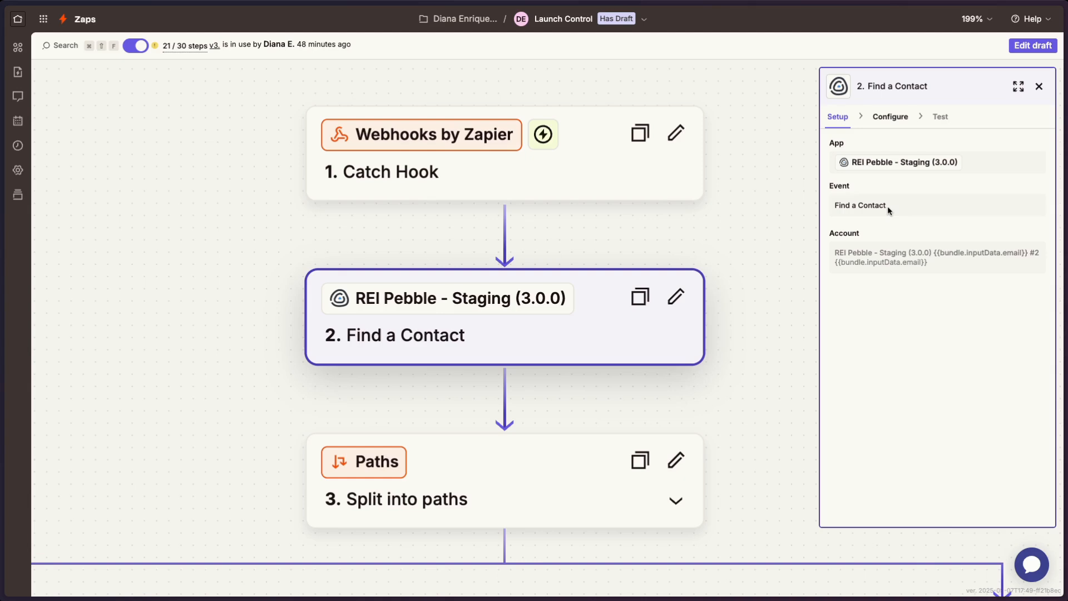
click(890, 117)
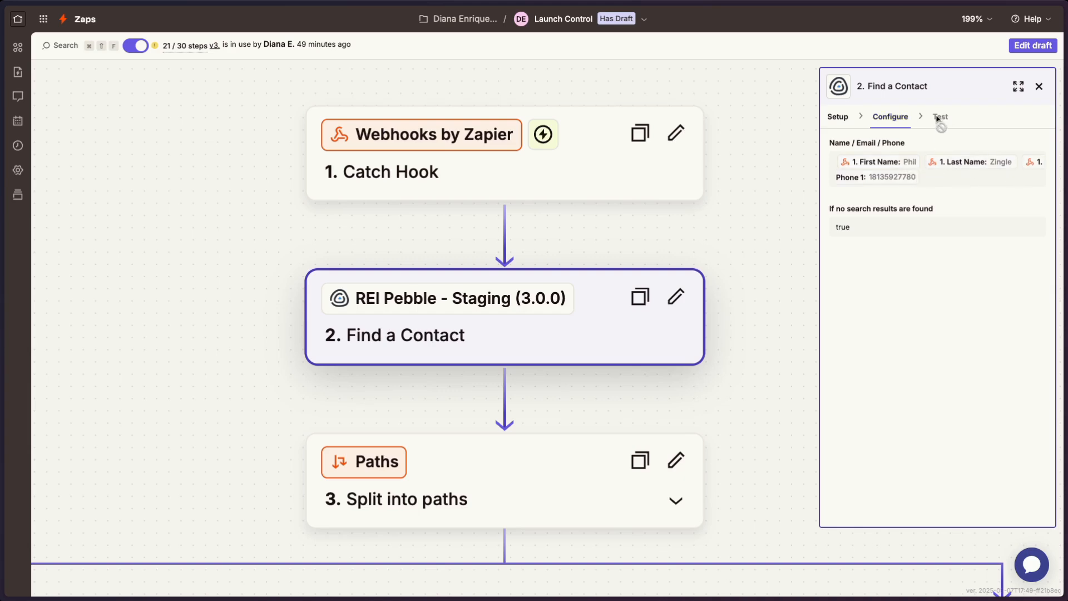
click(1033, 45)
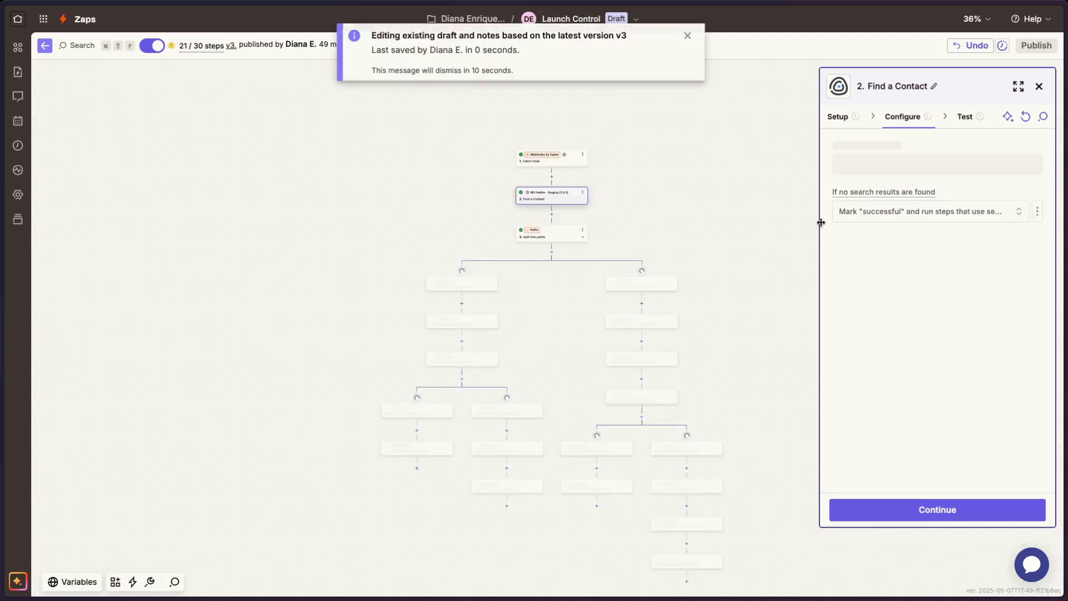
Remove the Phone 1 value from the Find a Contact search field, keeping only the First Name and Last Name values.
click(973, 175)
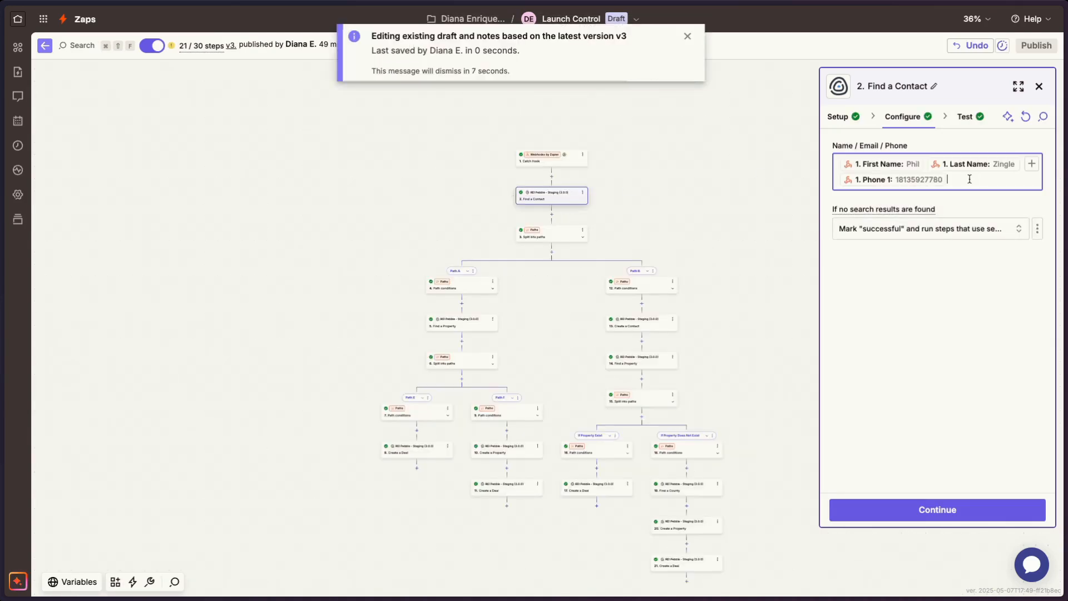
key(BackSpace)
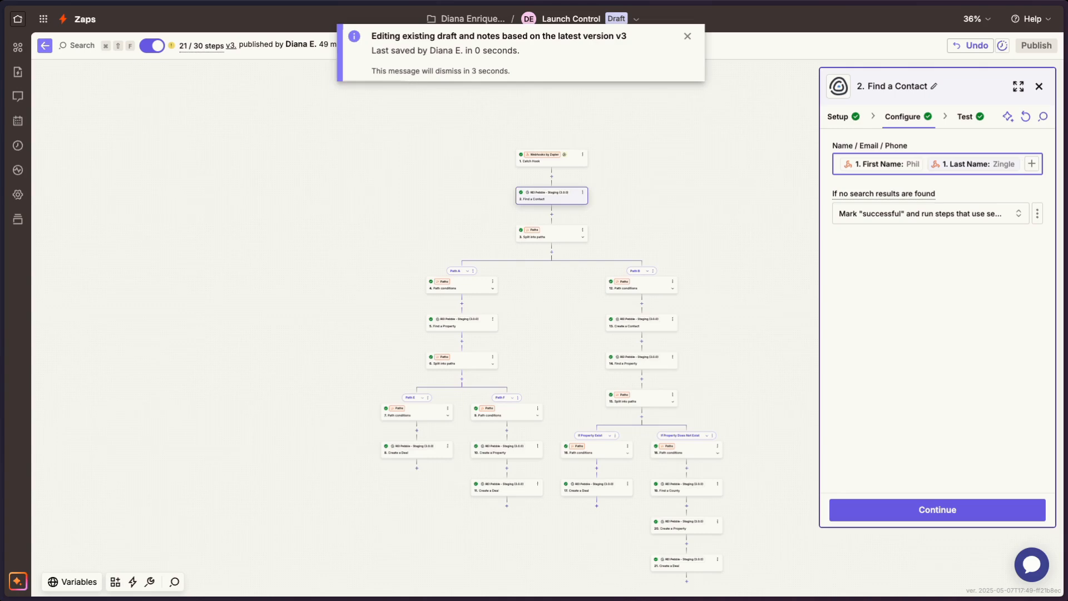
key(Left)
key(Left)
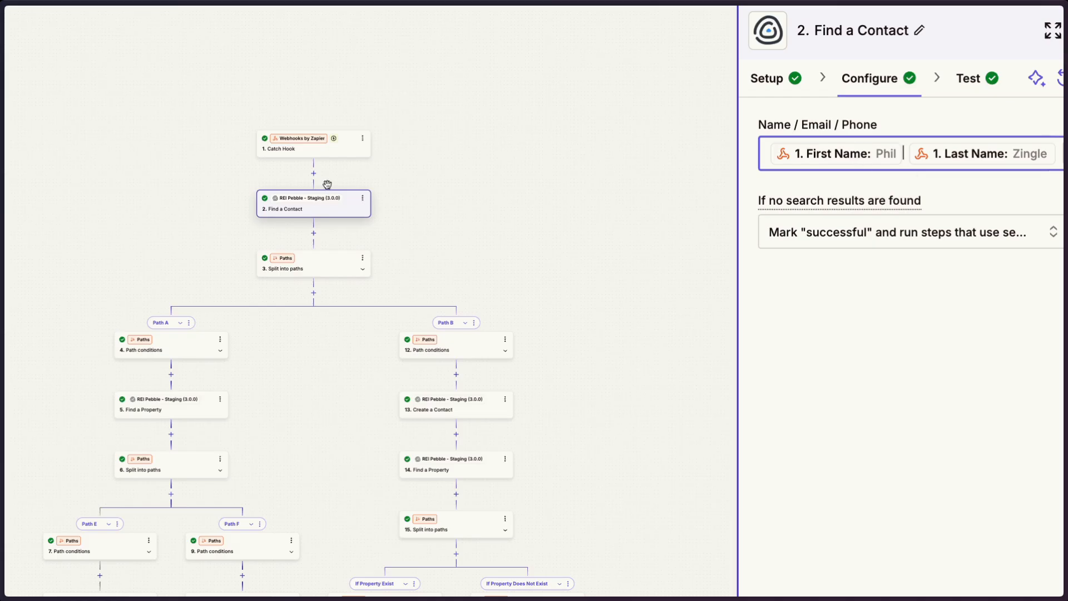
click(534, 178)
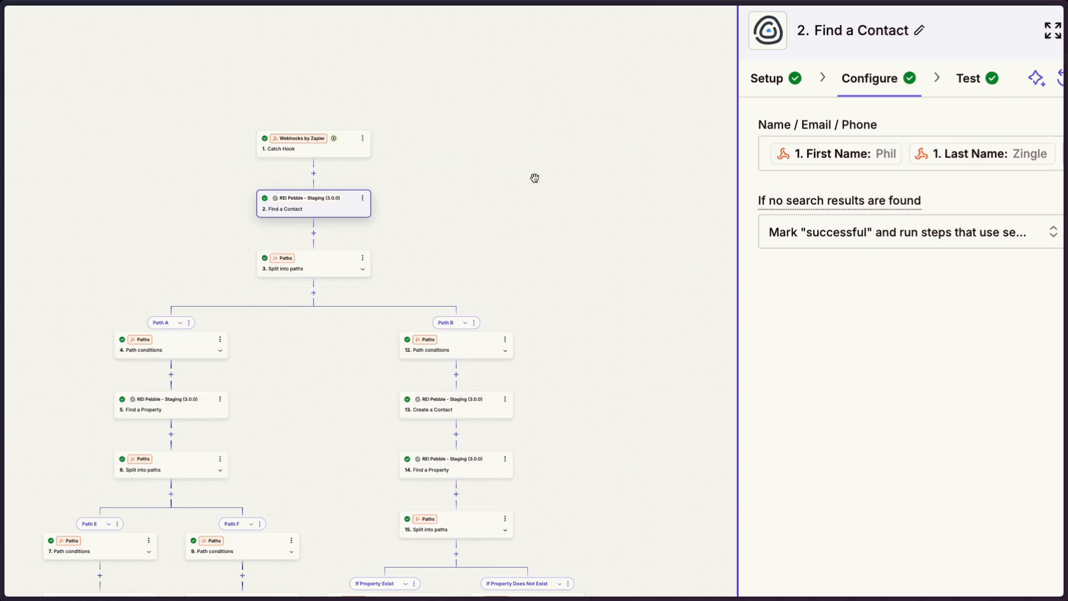
Review the Catch Hook trigger's test records and reopen the Find a Contact step.
click(333, 149)
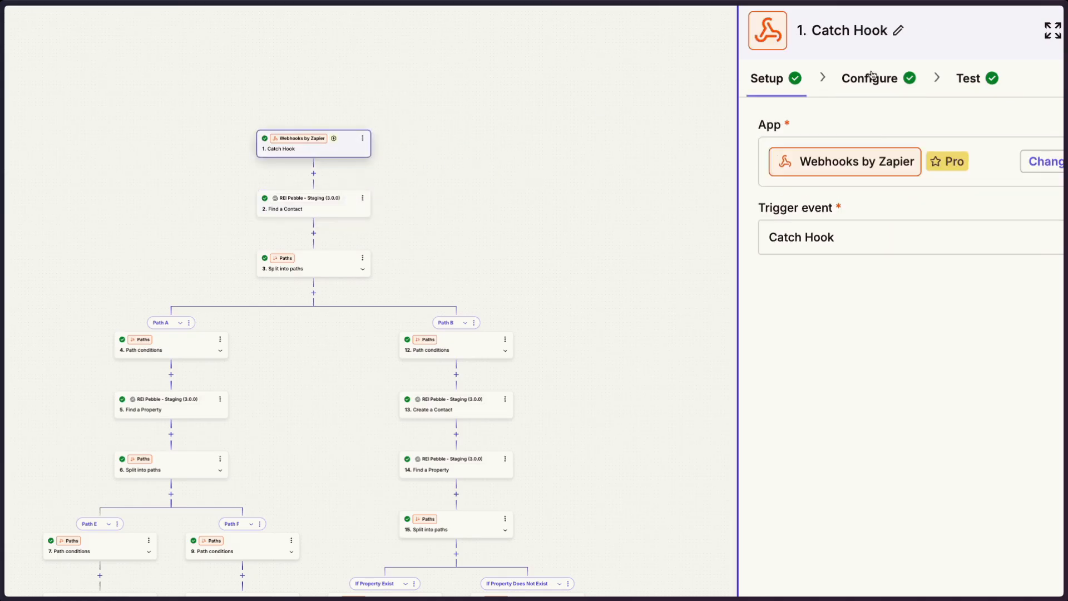
click(971, 78)
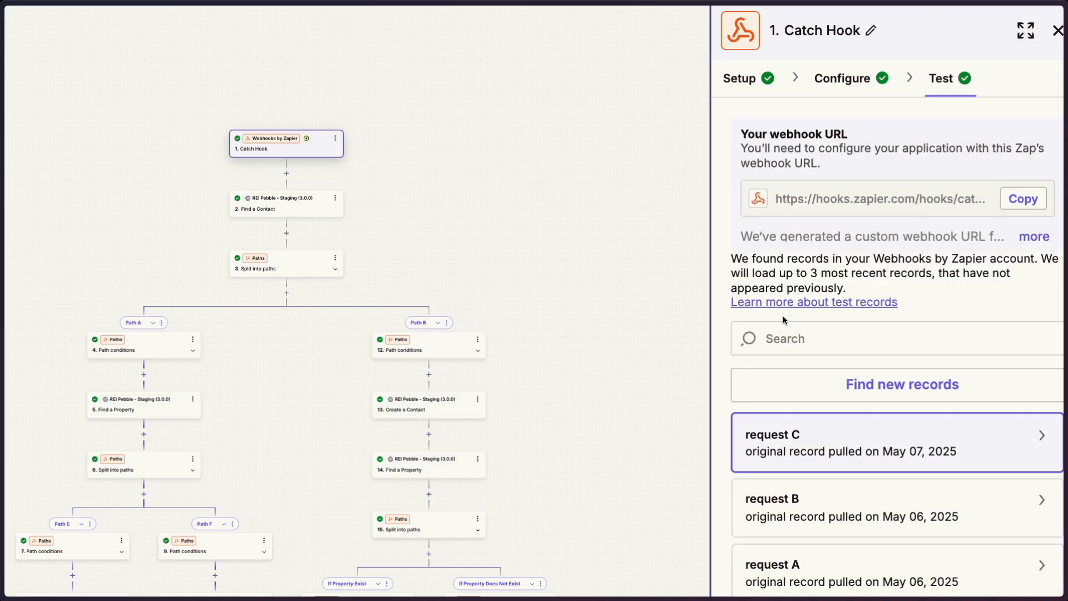
click(307, 211)
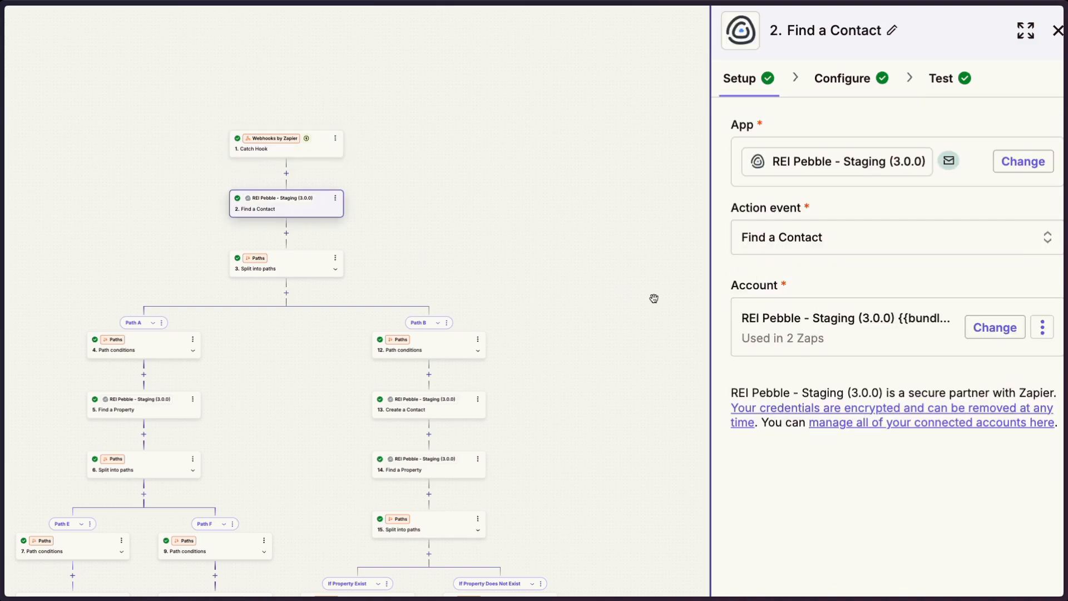
scroll(563, 309, down, 1)
scroll(563, 309, down, 5)
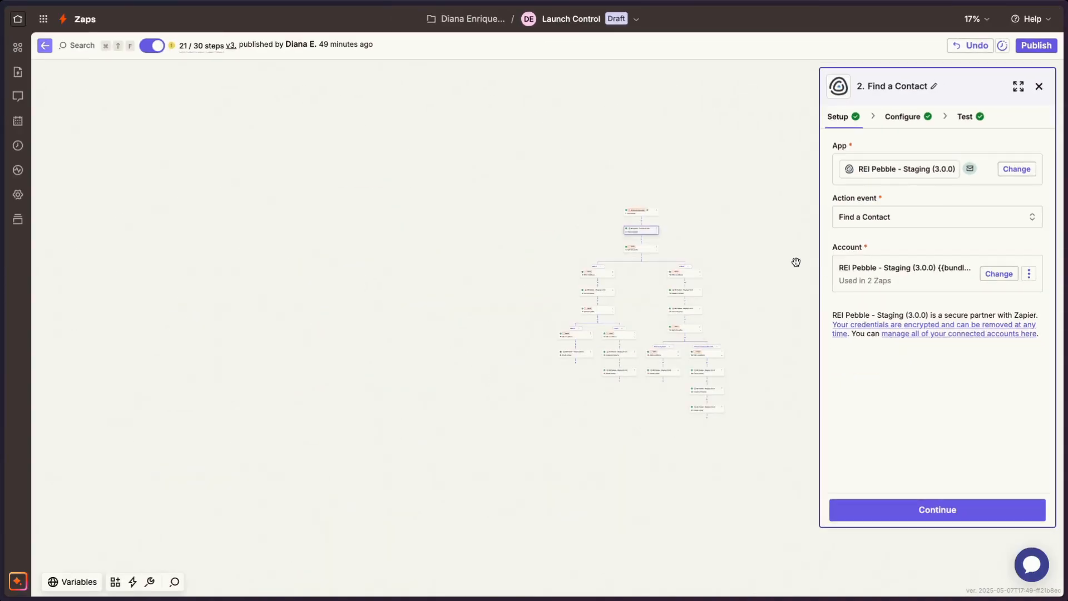
scroll(796, 262, up, 10)
scroll(778, 258, left, 5)
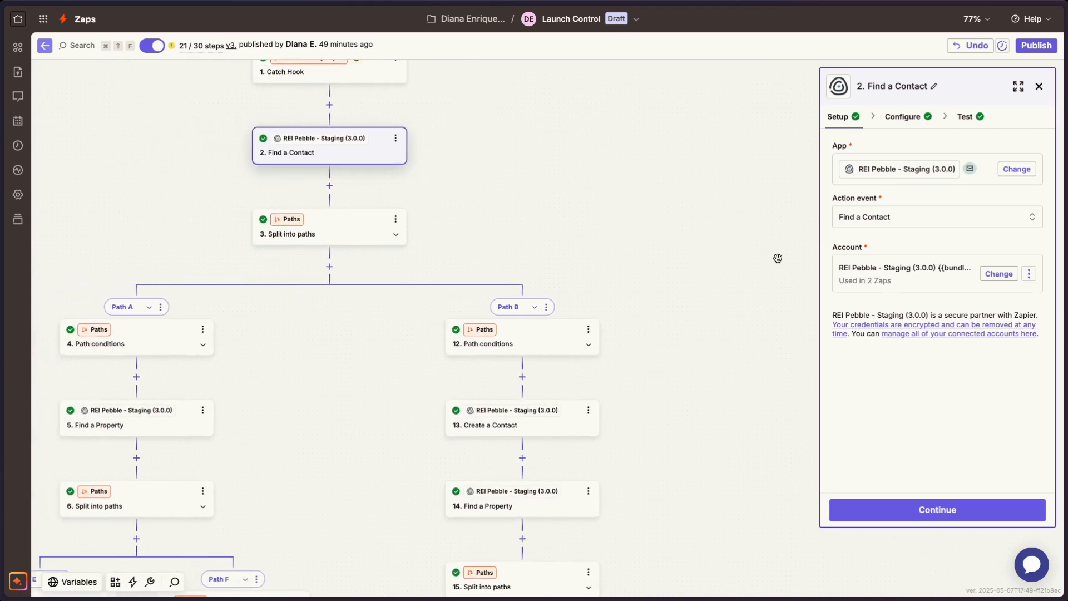
scroll(777, 258, left, 1)
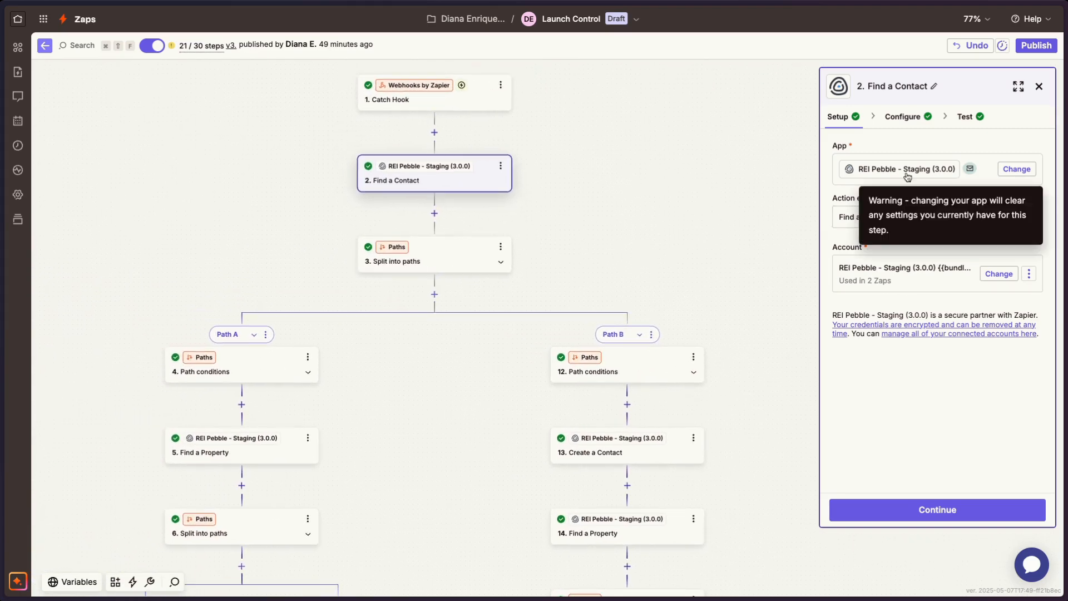
Check the Find a Contact step's configuration and test output, and continue on to Path A's Find a Property step.
click(915, 116)
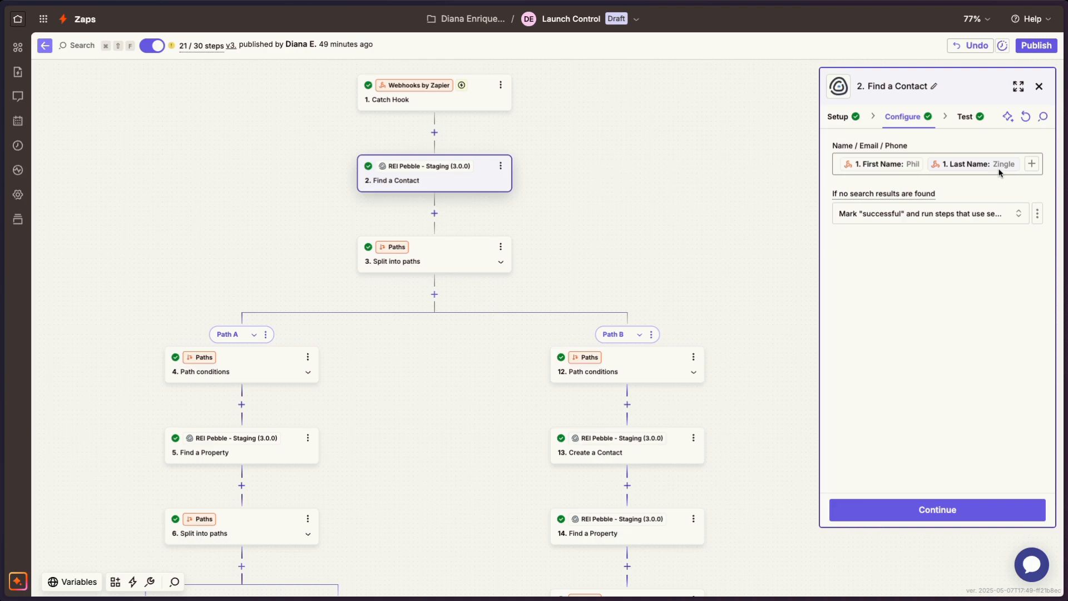
click(961, 118)
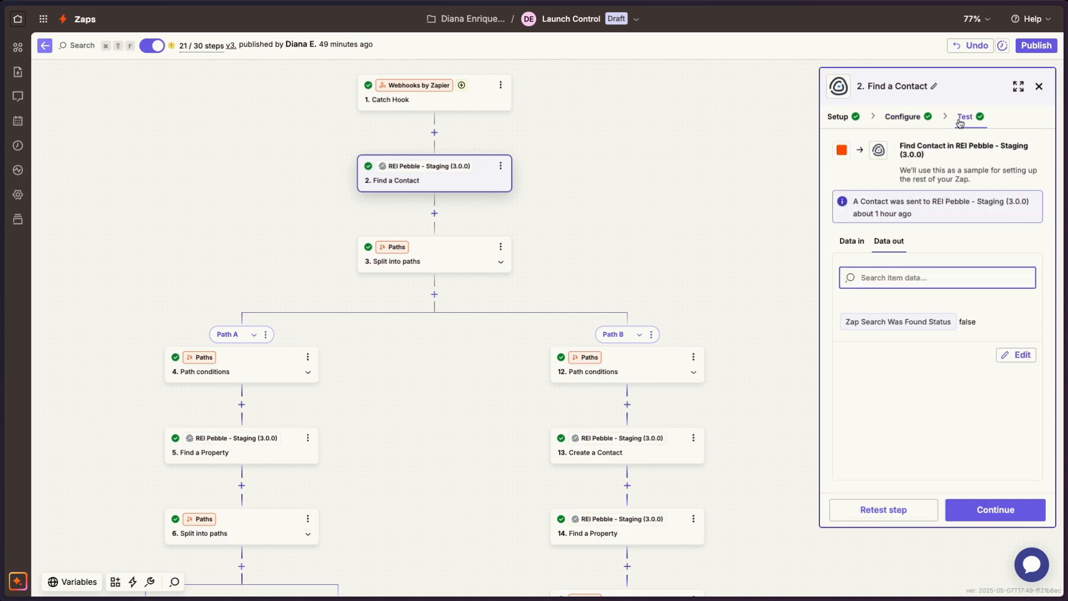
click(977, 516)
click(977, 516)
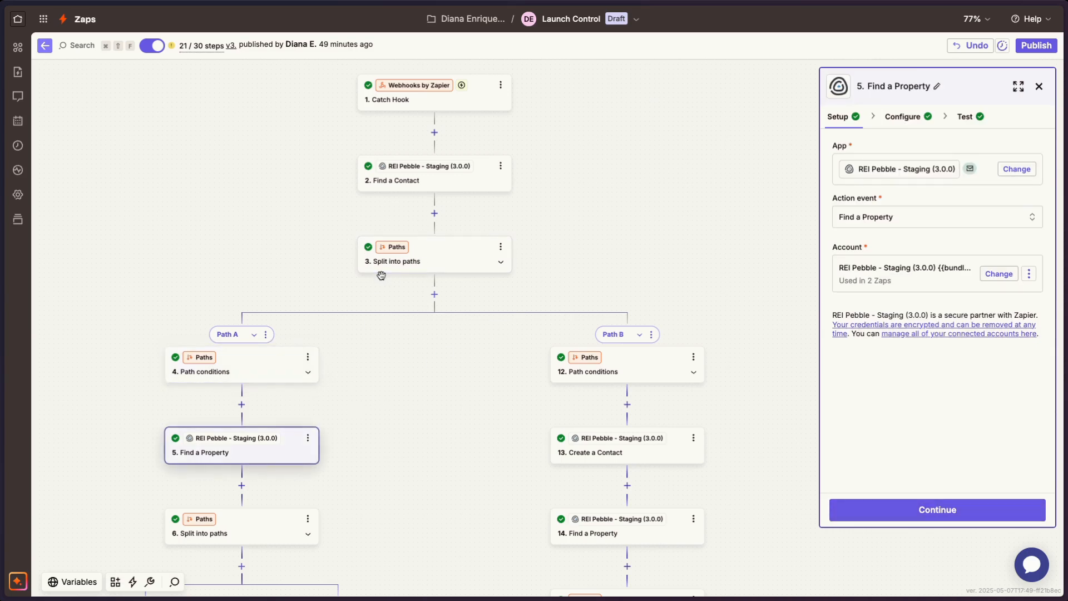
Choose the Find a Contact step's Zap Search Was Found Status as the field for Path A's condition rule.
scroll(253, 346, down, 3)
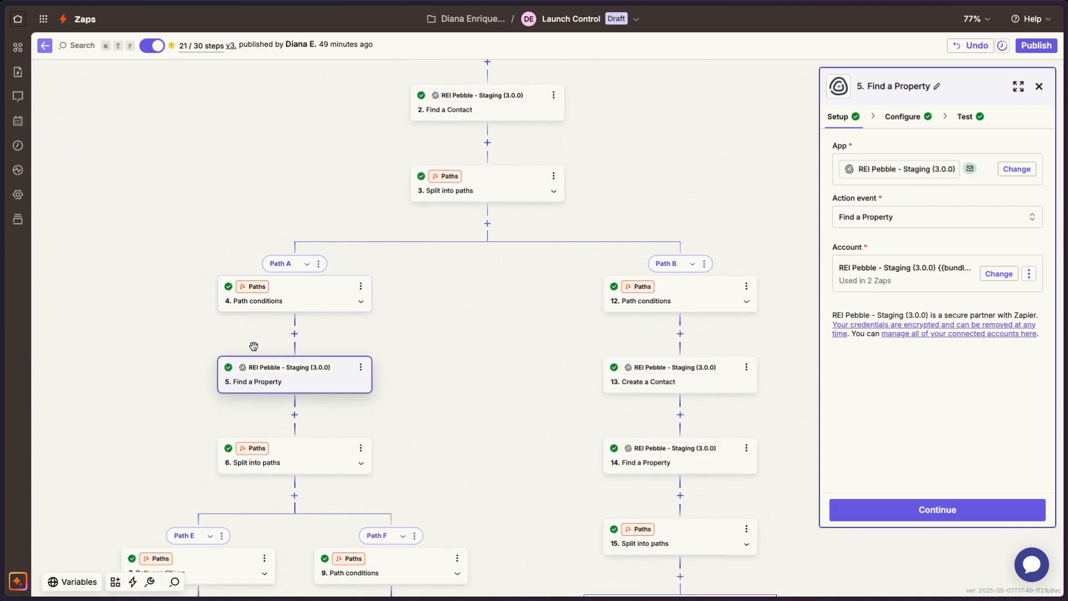
scroll(287, 379, up, 1)
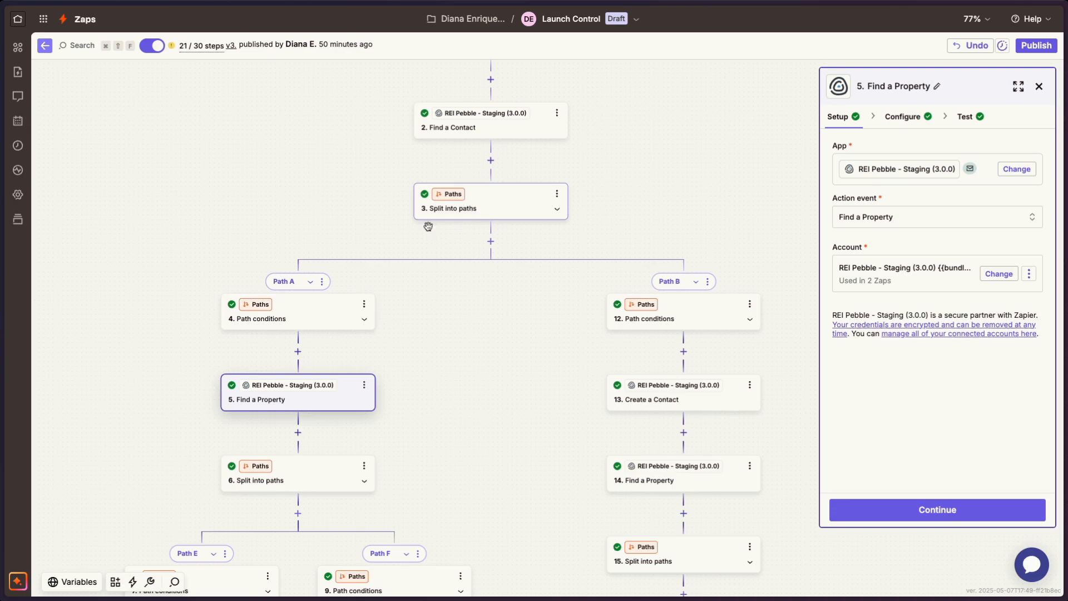
click(294, 326)
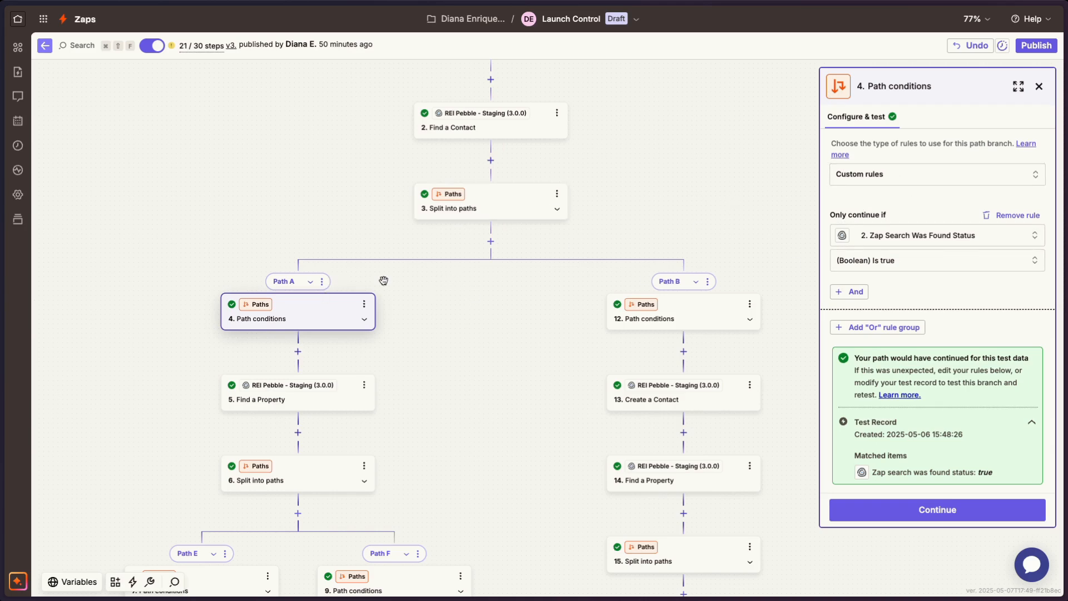
click(895, 243)
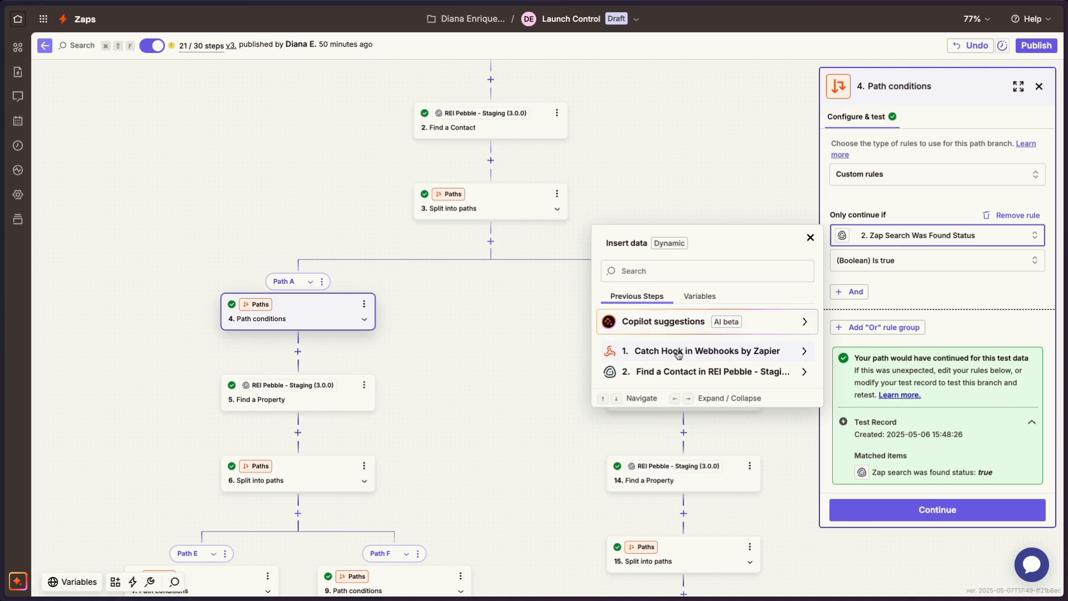
click(676, 371)
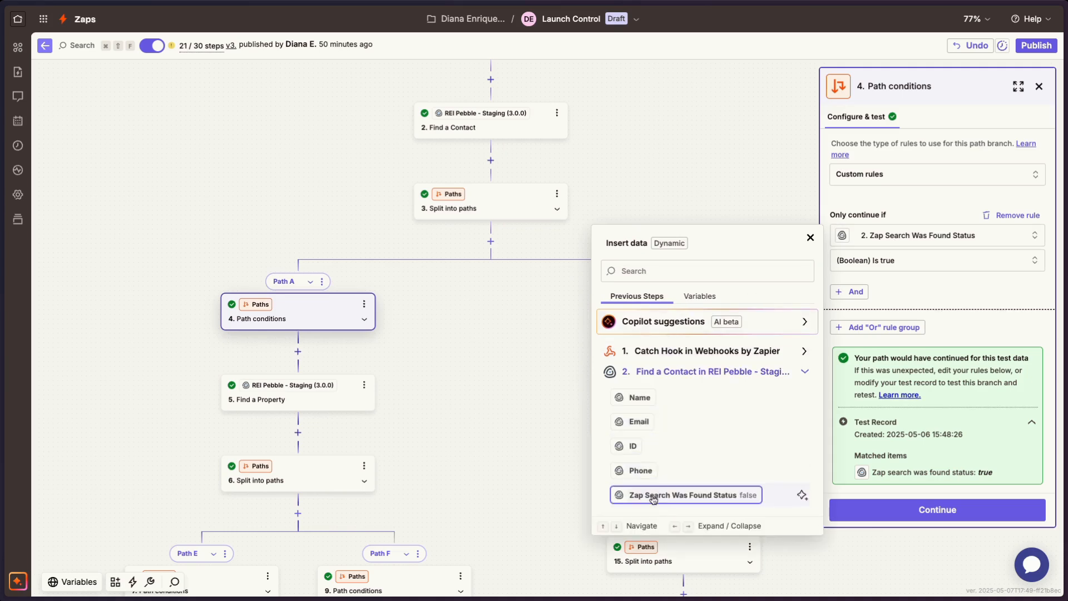
click(653, 497)
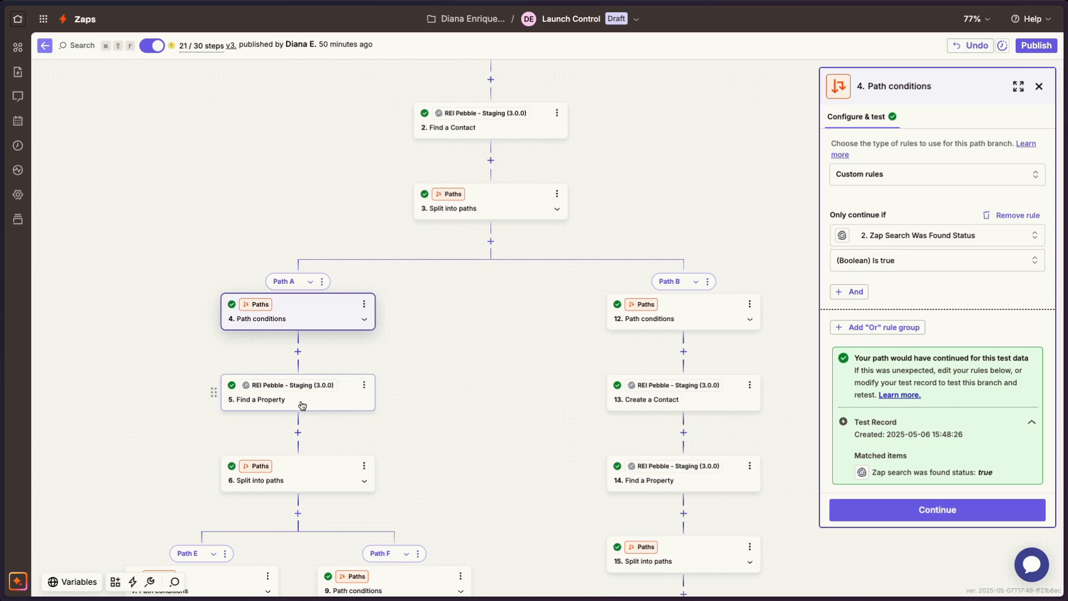
Compare the condition rules of Path B and Path A.
scroll(278, 383, down, 2)
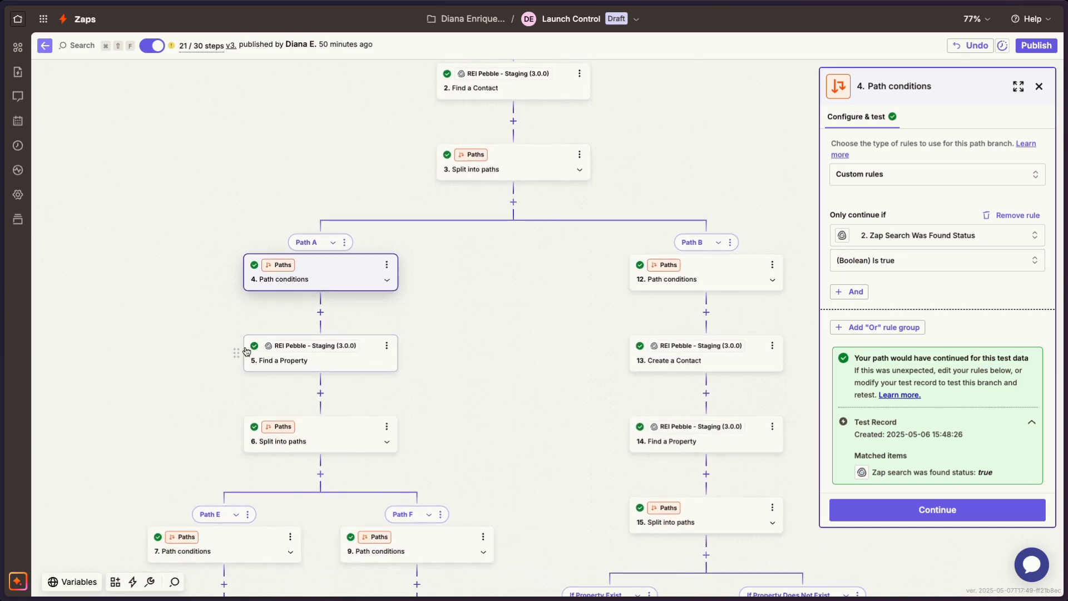
scroll(598, 258, right, 1)
scroll(598, 258, right, 1)
click(653, 280)
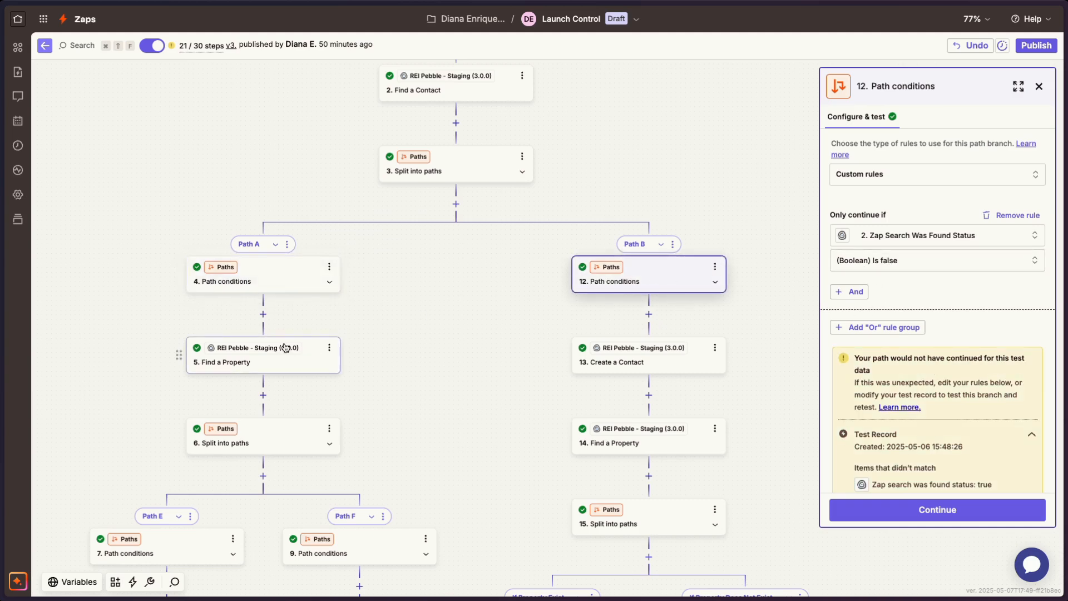
click(270, 285)
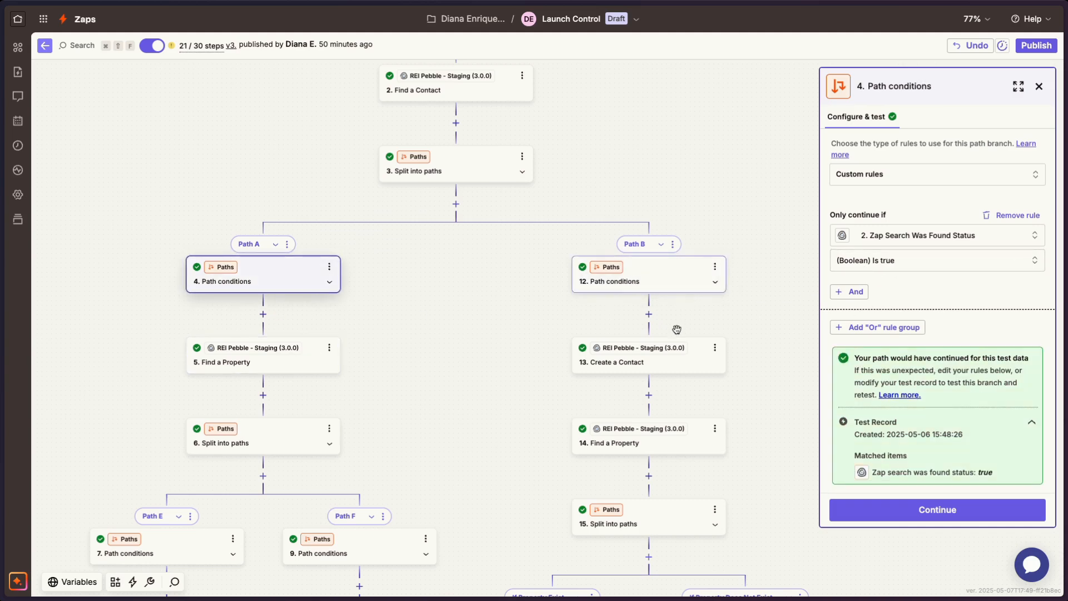
Review the setup and field mapping of Path B's Create a Contact step against the Zap's flow.
click(674, 364)
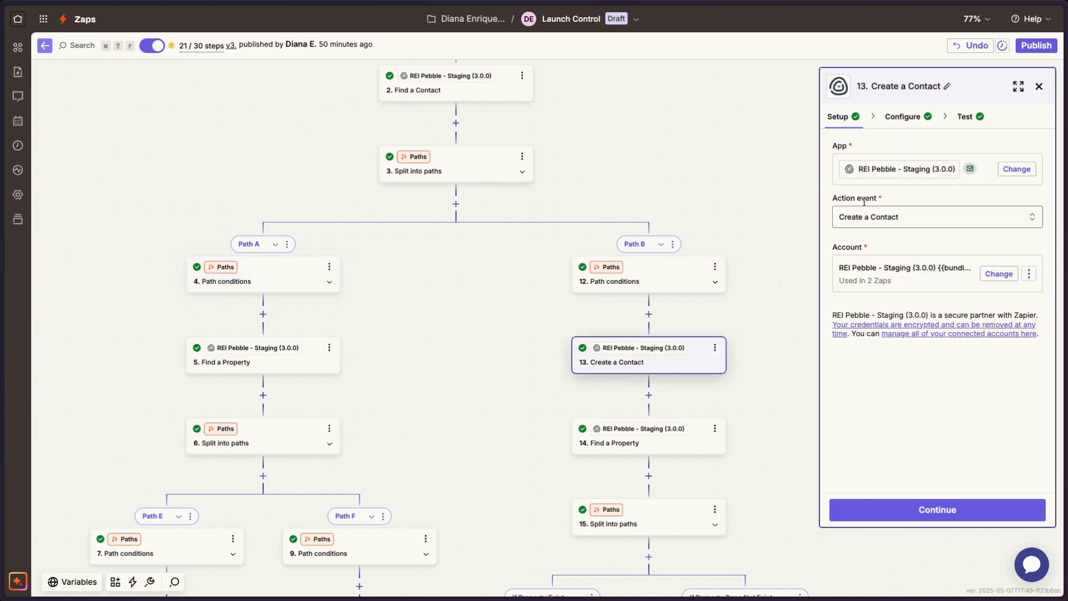
click(896, 119)
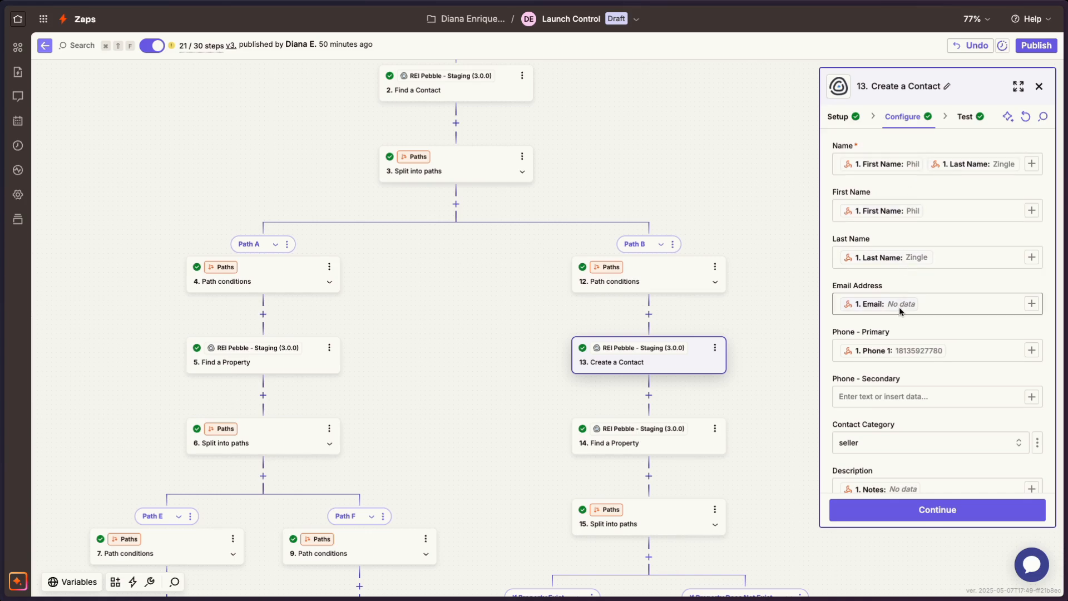
scroll(779, 360, down, 1)
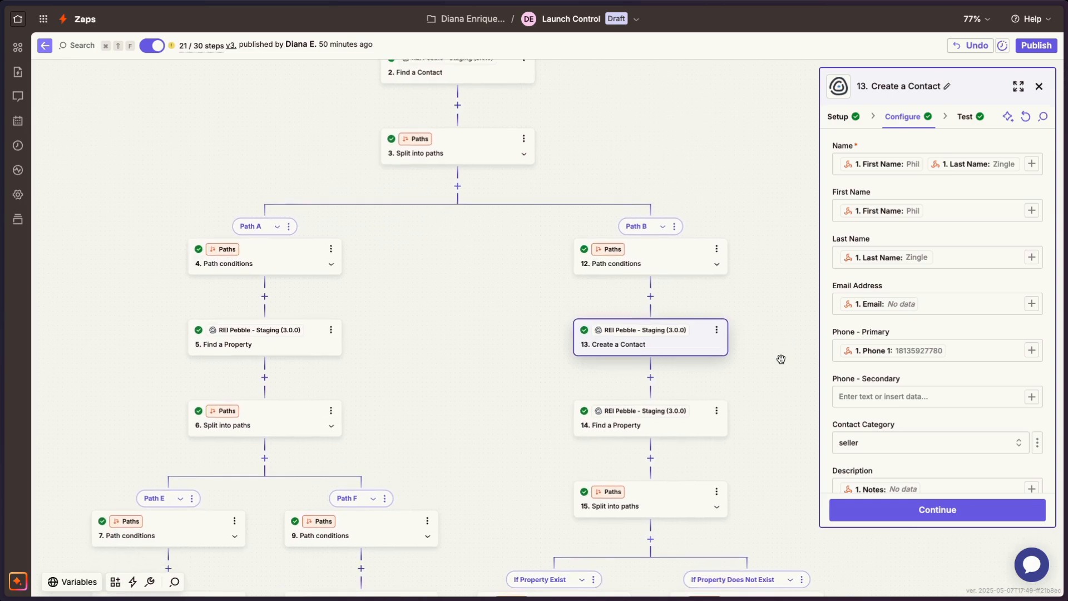
scroll(779, 360, up, 3)
scroll(781, 359, up, 1)
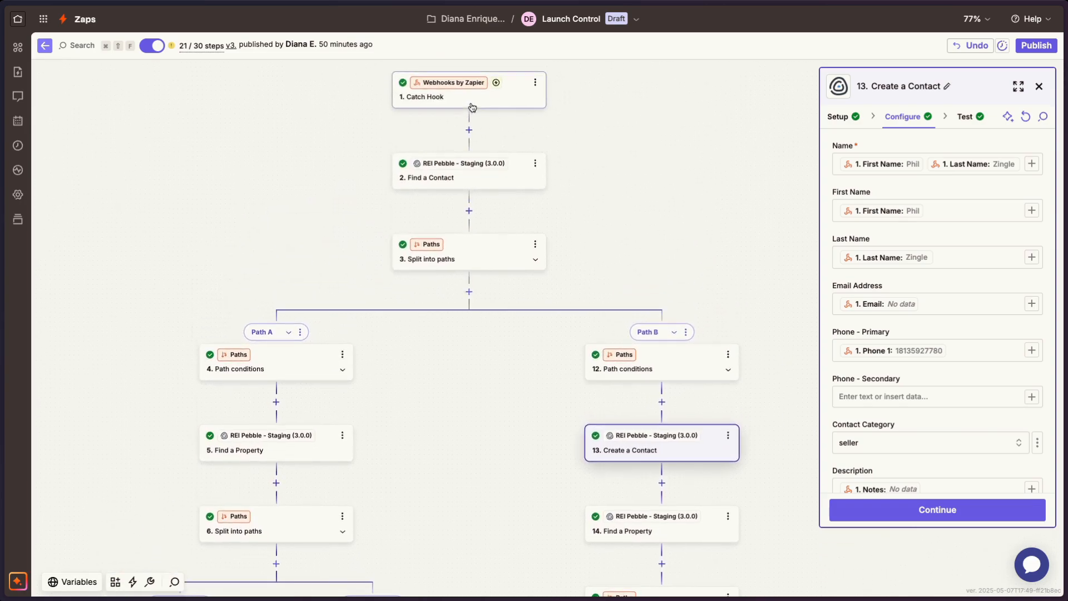
scroll(665, 342, down, 3)
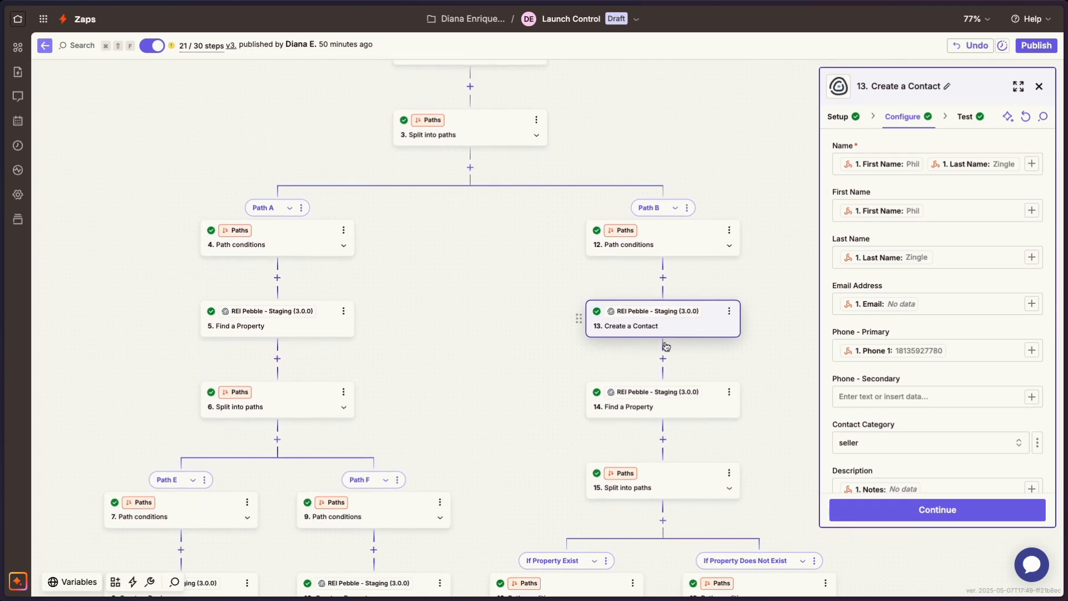
scroll(665, 342, down, 1)
scroll(286, 323, left, 1)
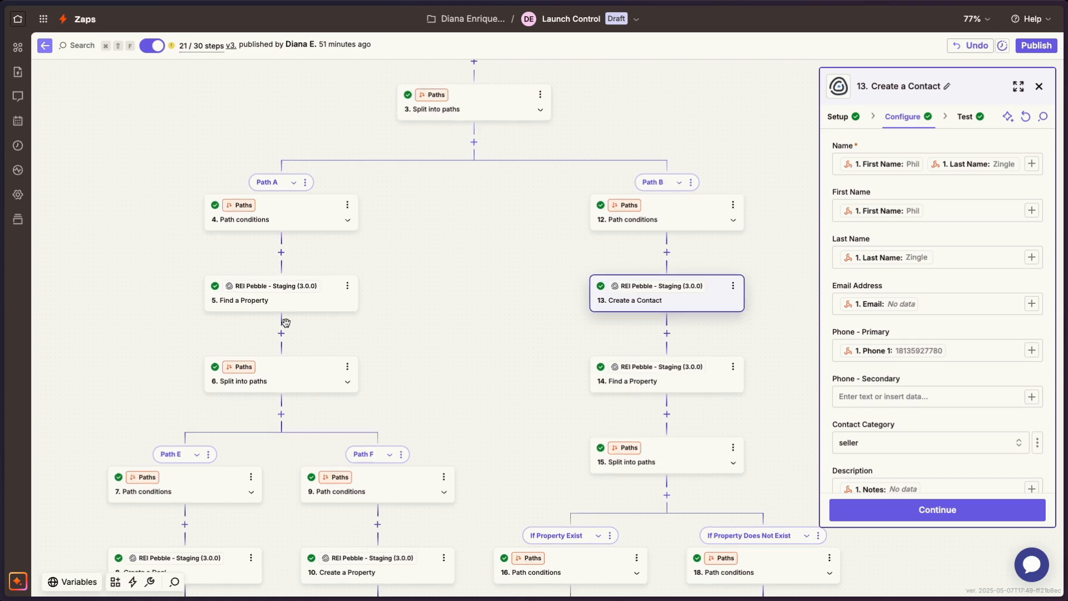
Inspect Path E's condition rule and the data available for it, and open that path's Create a Deal step.
scroll(286, 324, up, 1)
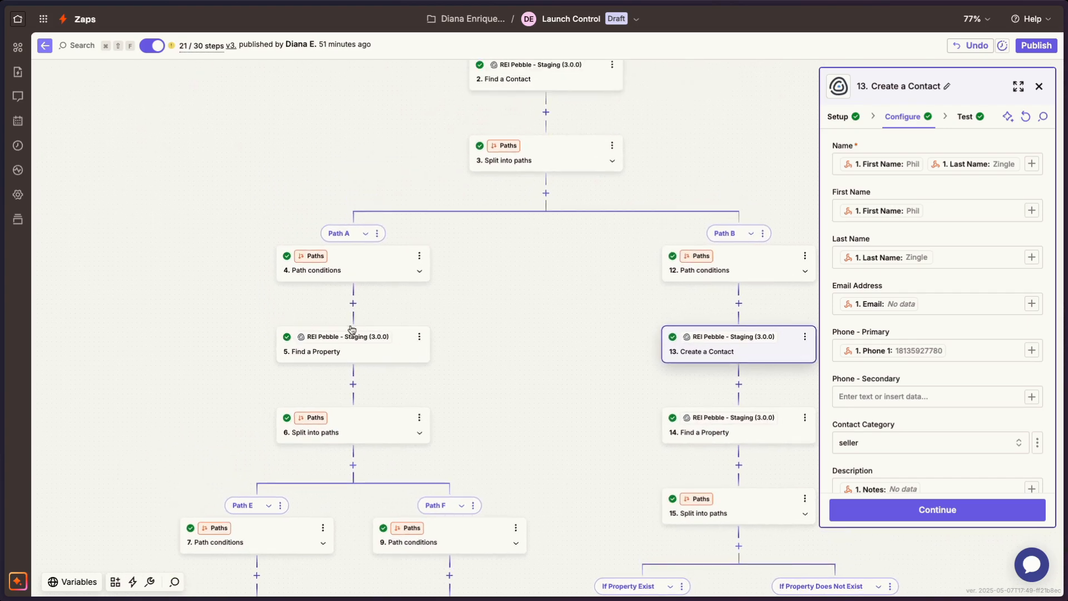
scroll(352, 330, down, 1)
scroll(345, 311, down, 1)
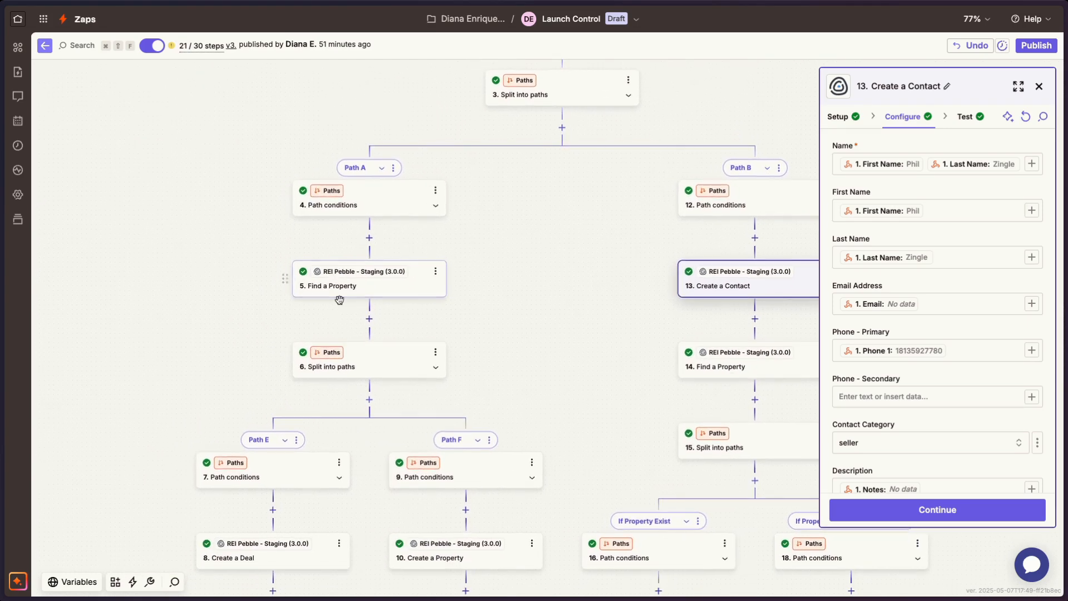
scroll(341, 303, down, 1)
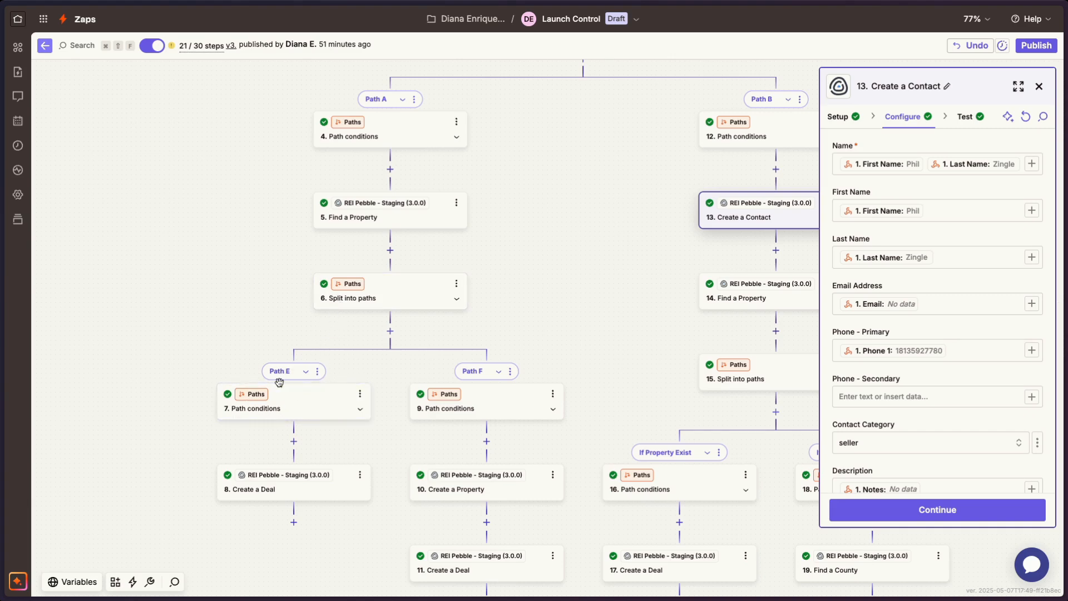
click(285, 416)
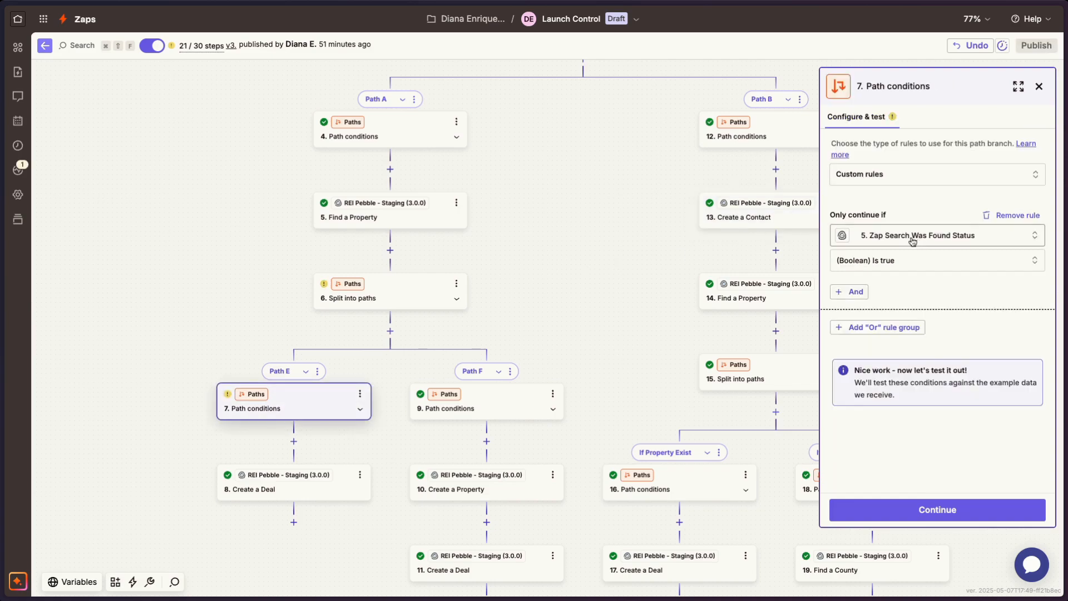
click(874, 243)
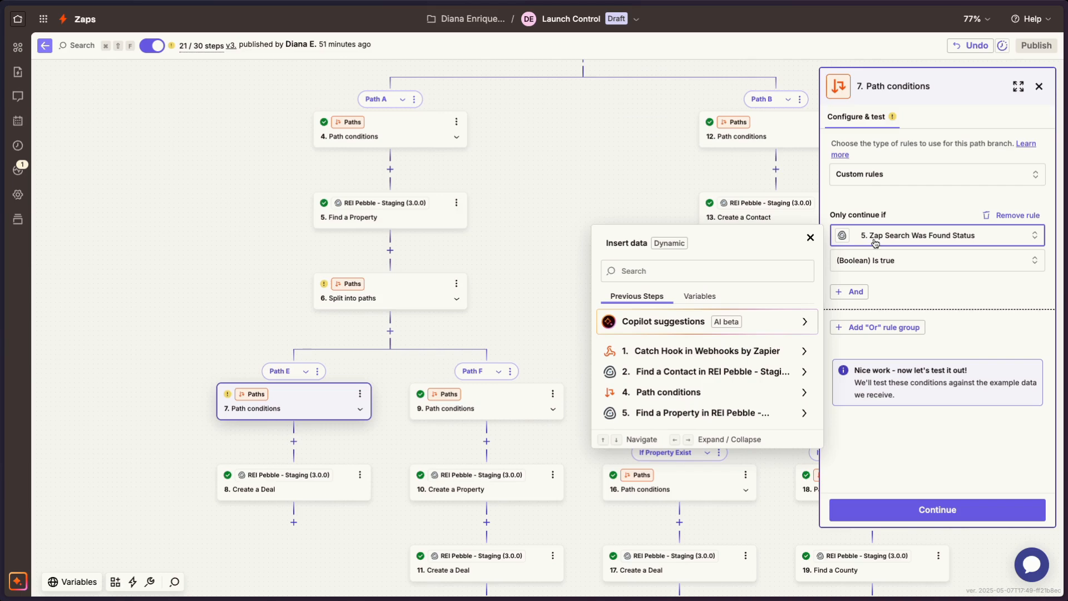
click(885, 285)
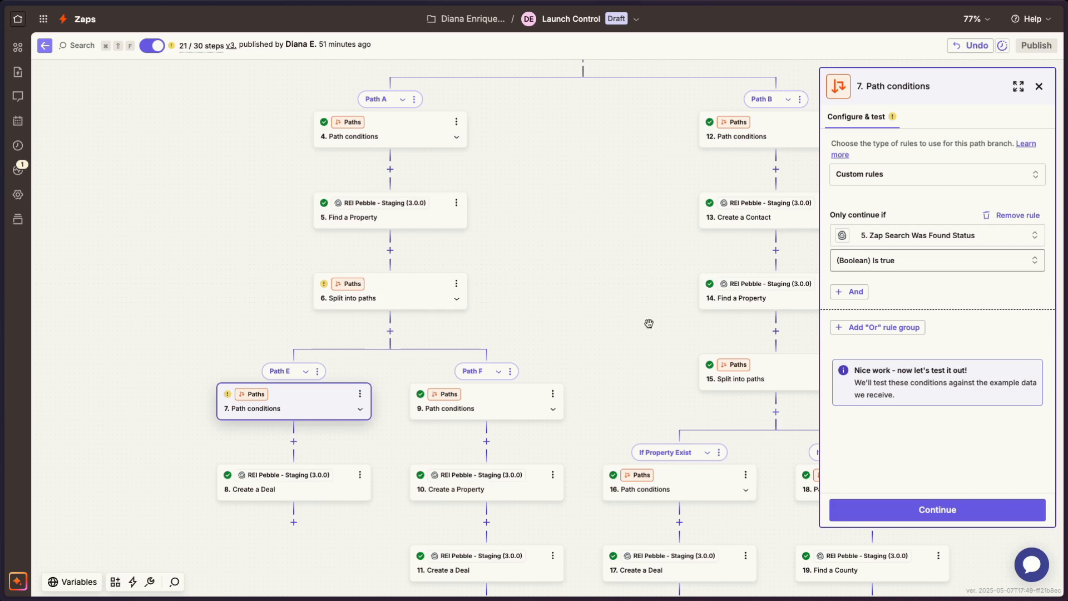
click(255, 492)
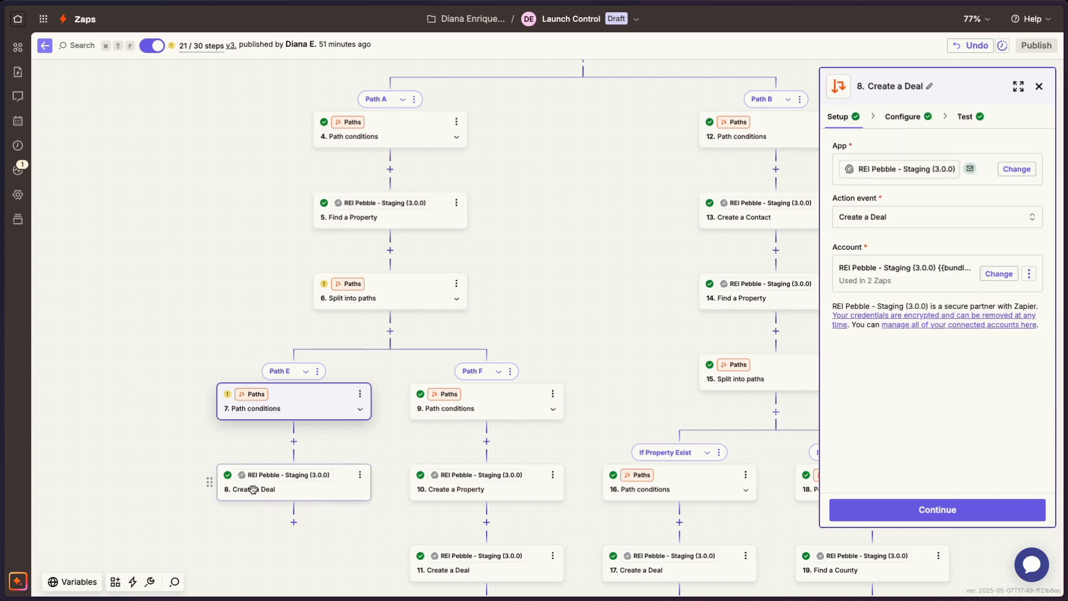
Review the title mapping in the configuration of Path E's Create a Deal step.
click(887, 125)
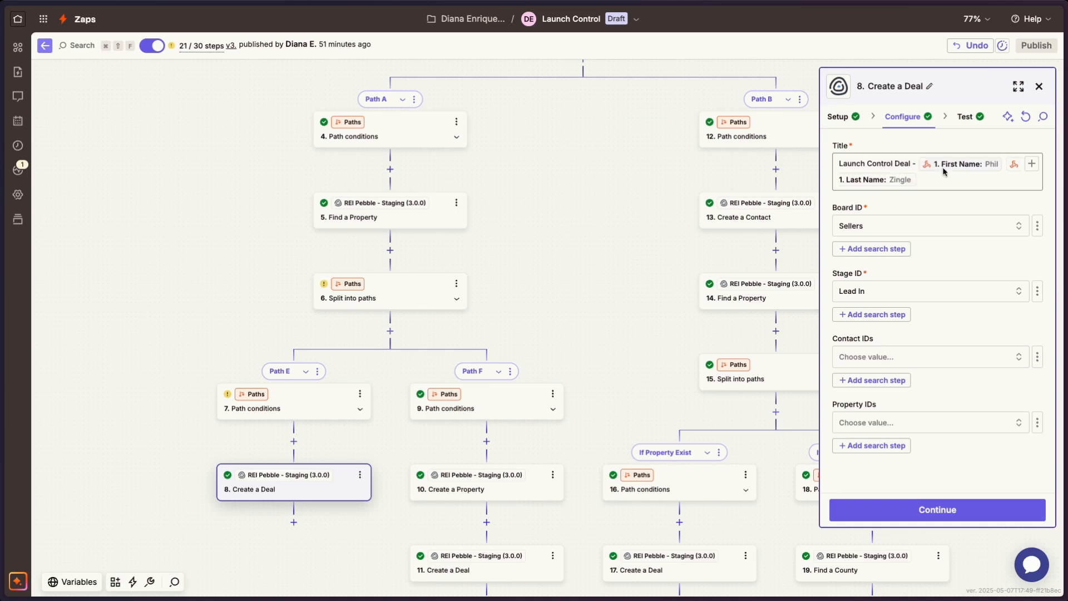
drag(840, 166, 904, 163)
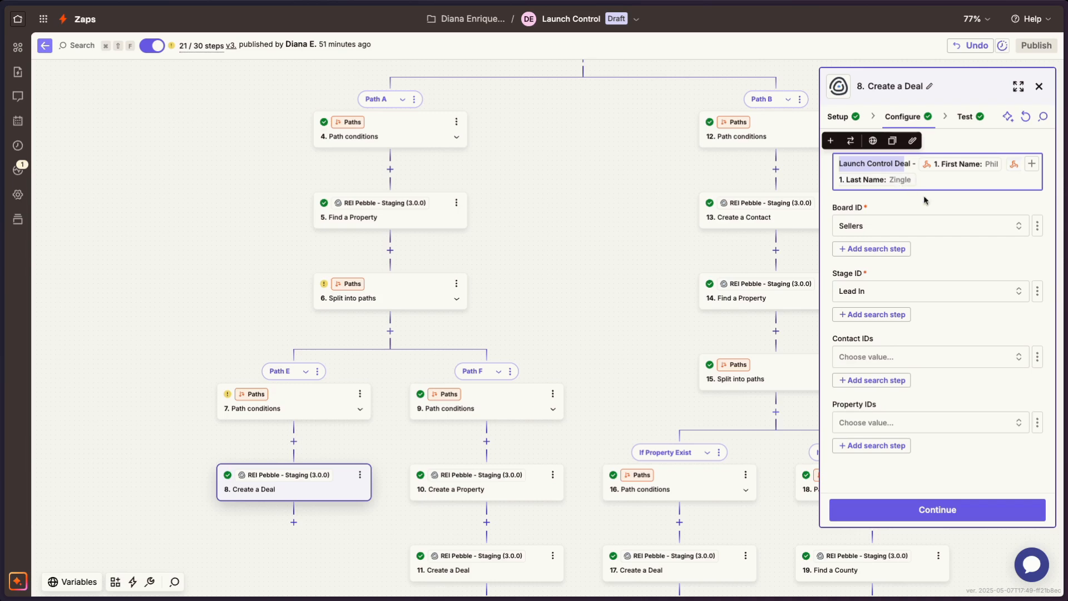
click(840, 166)
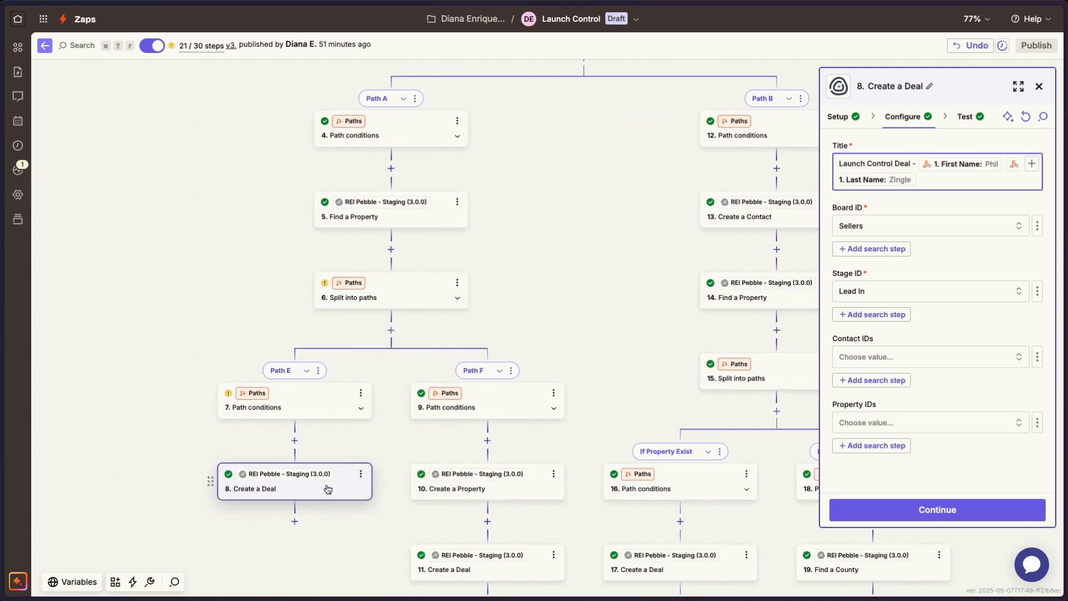
scroll(328, 489, down, 2)
scroll(328, 489, left, 2)
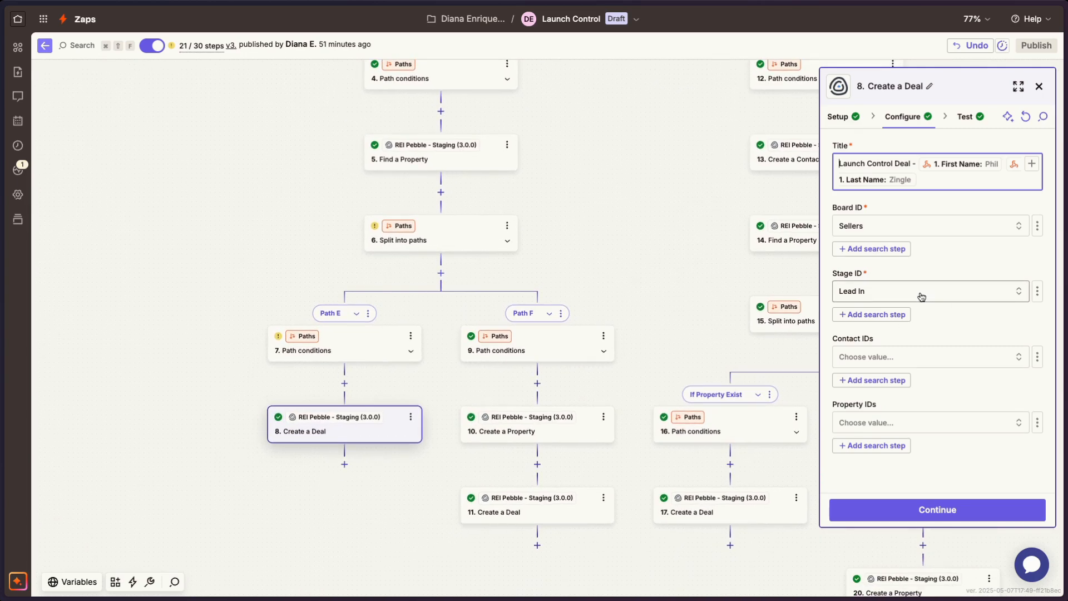
Examine the deal's board and stage choices and the static contact choices for its Contact IDs.
click(862, 228)
click(958, 273)
click(922, 287)
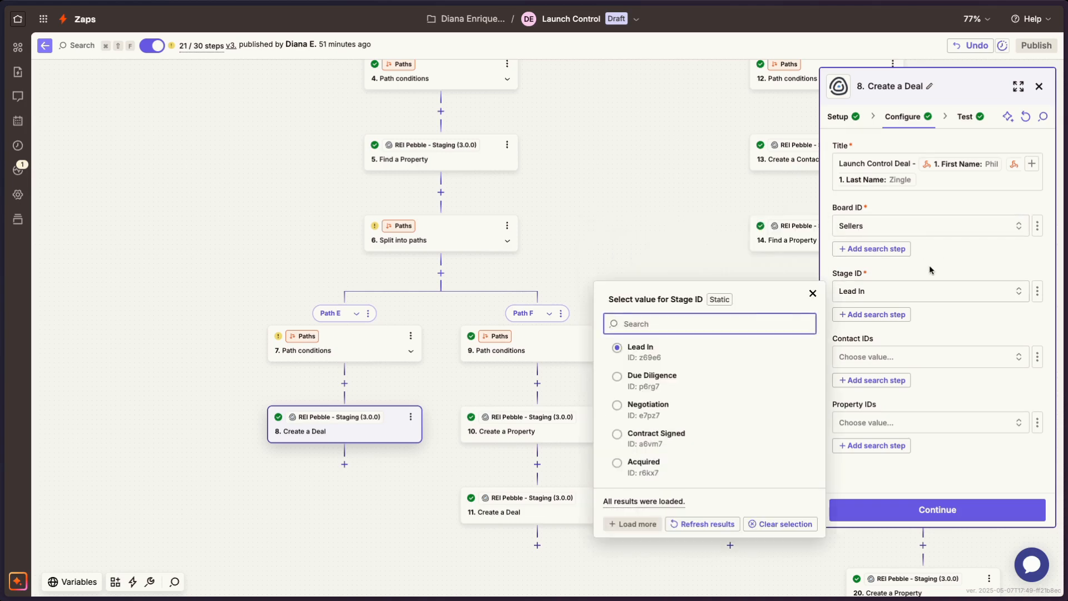
click(930, 271)
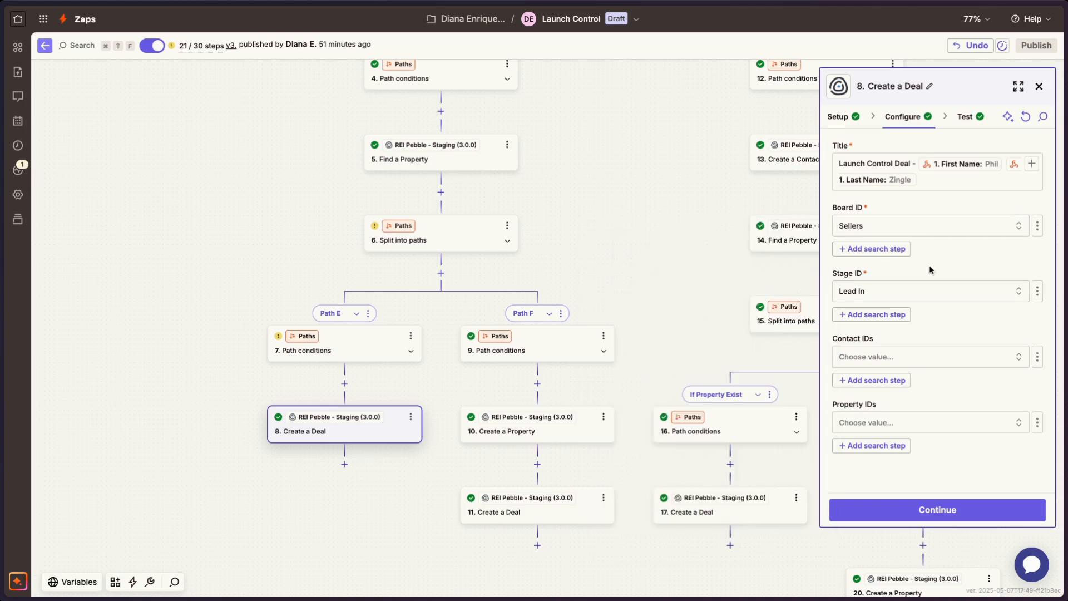
click(904, 362)
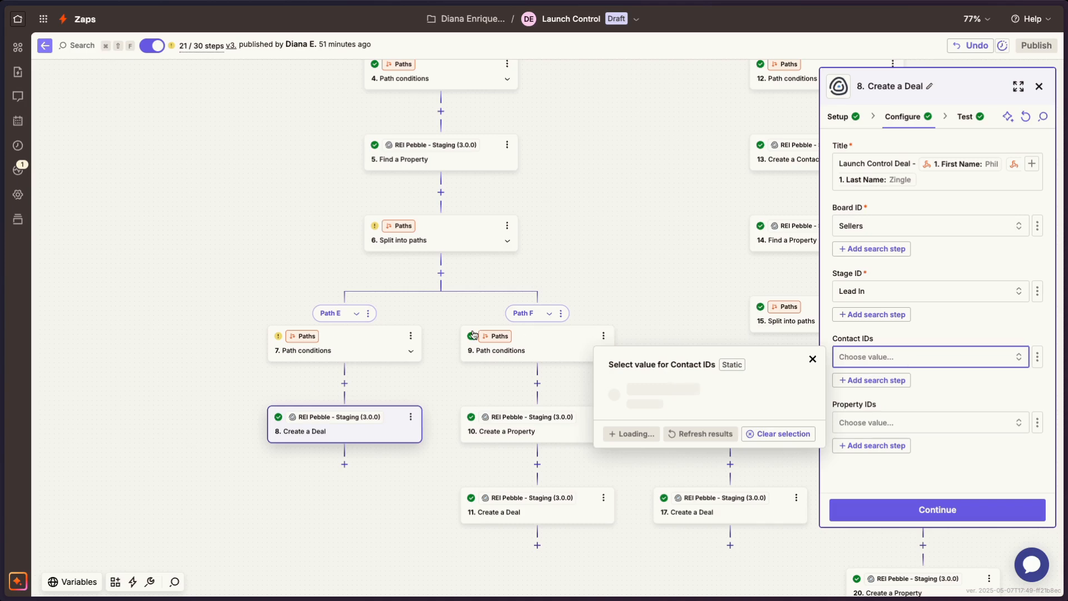
scroll(428, 239, up, 8)
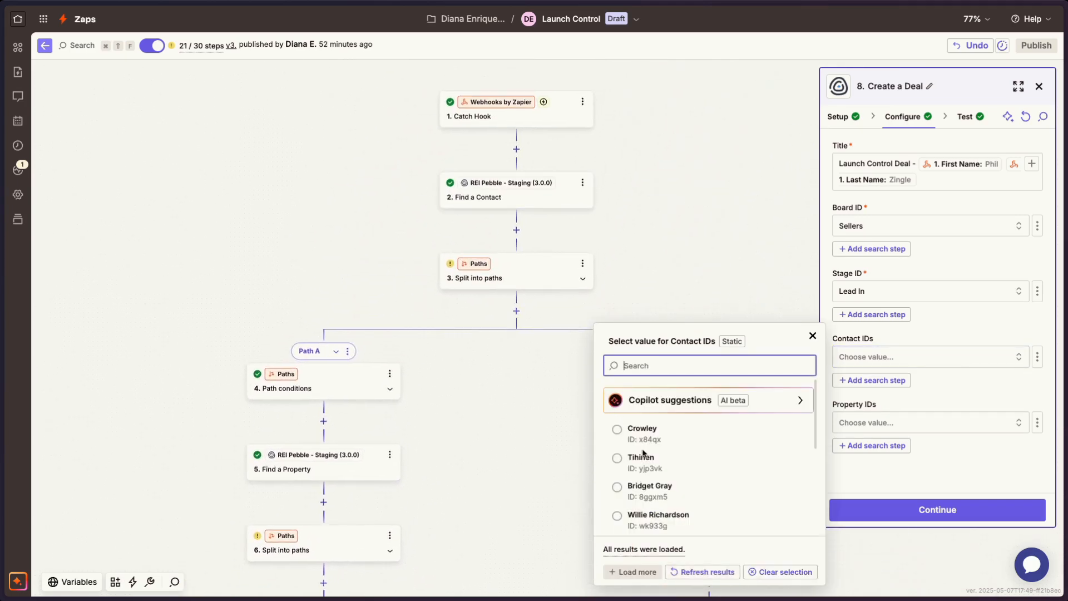
click(1016, 317)
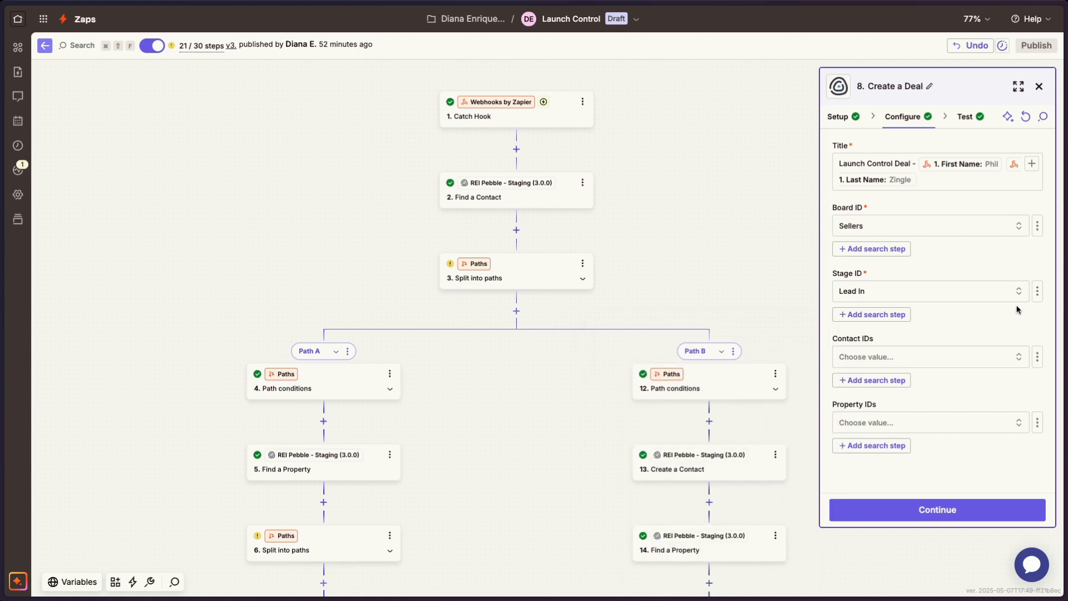
click(1036, 292)
click(961, 293)
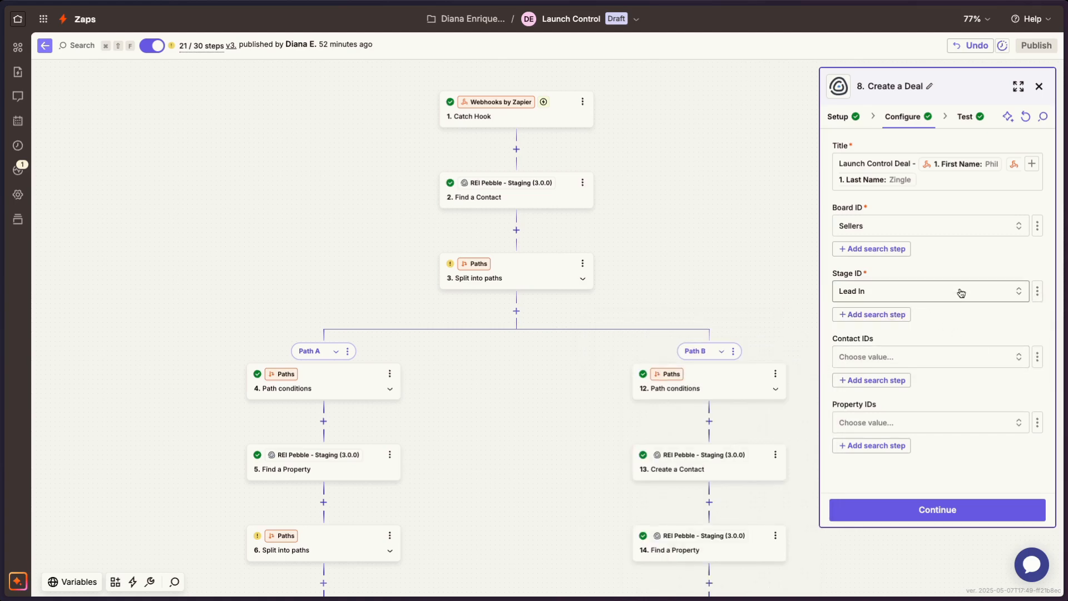
click(1037, 291)
click(960, 358)
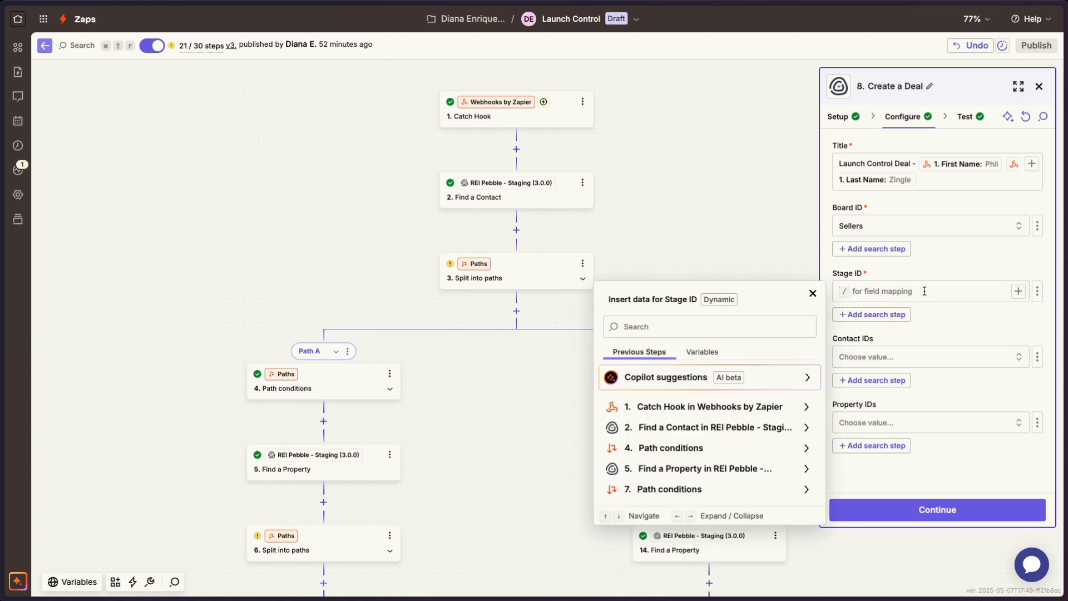
click(708, 433)
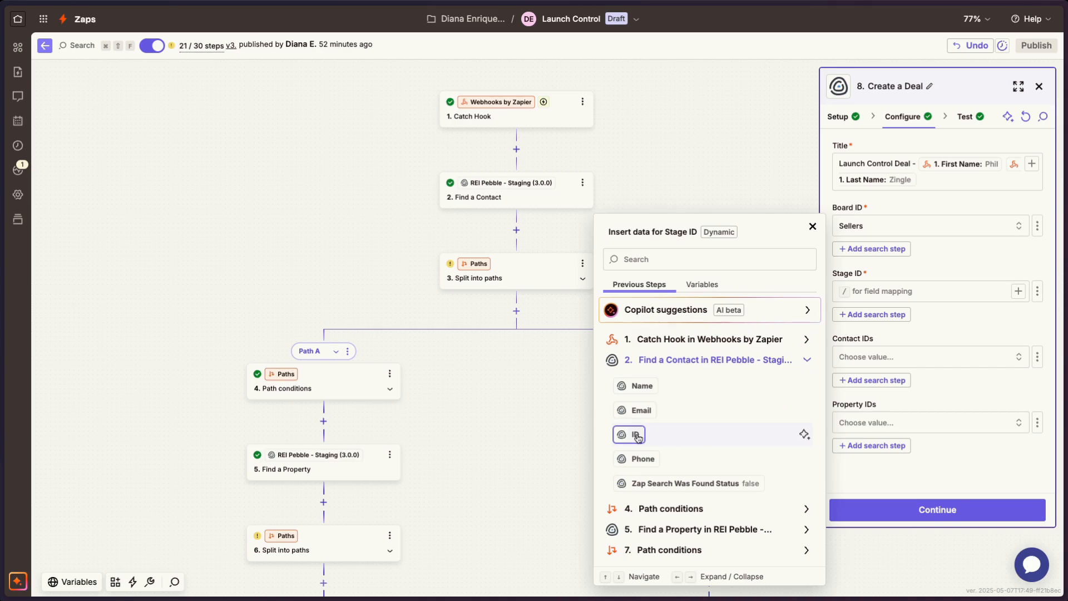
click(637, 435)
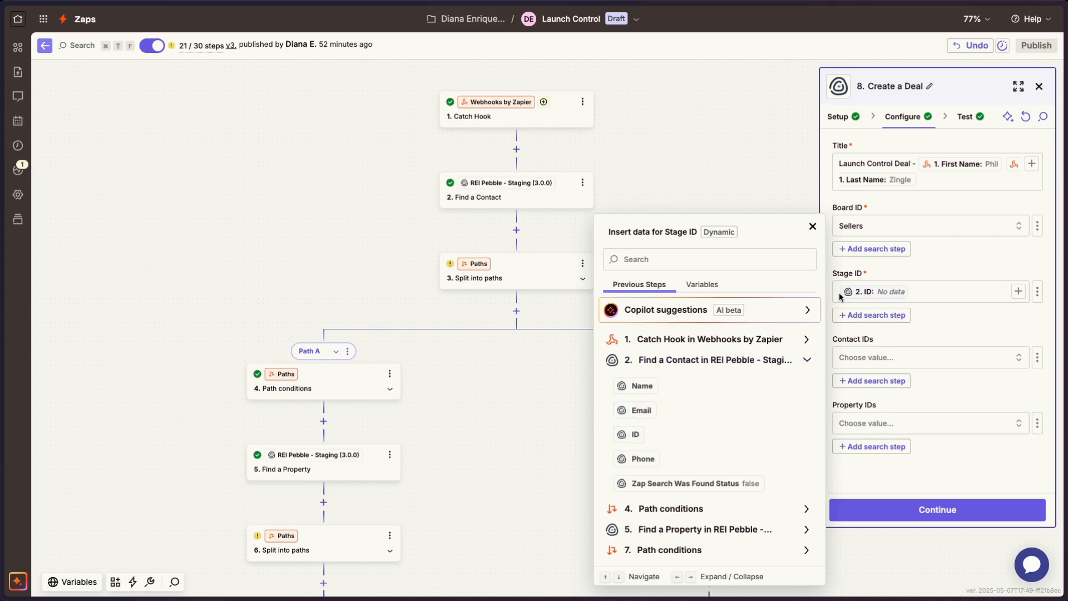
key(BackSpace)
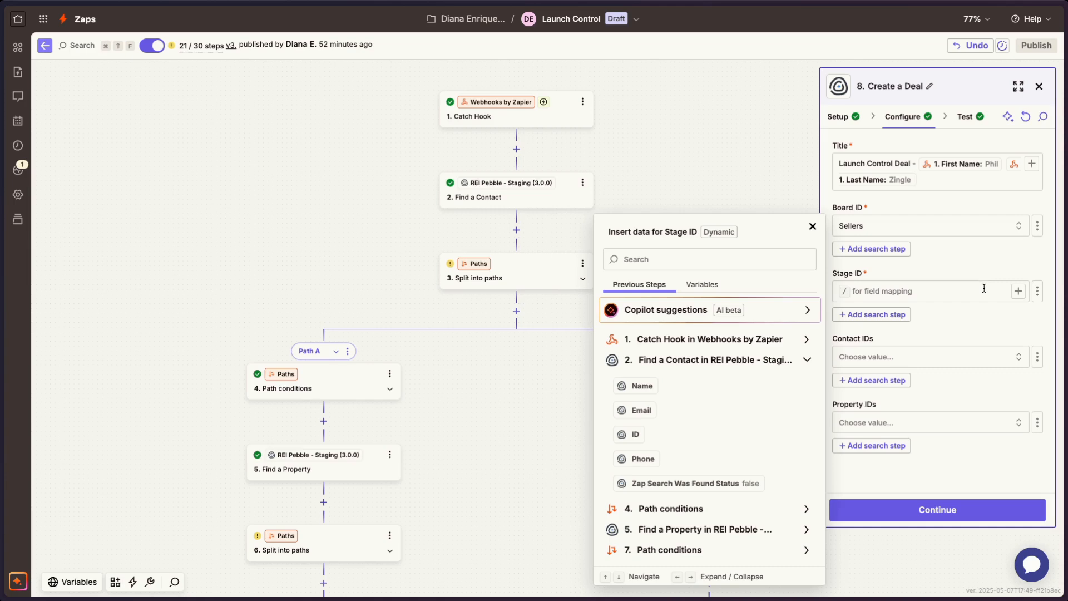
click(1038, 291)
click(987, 329)
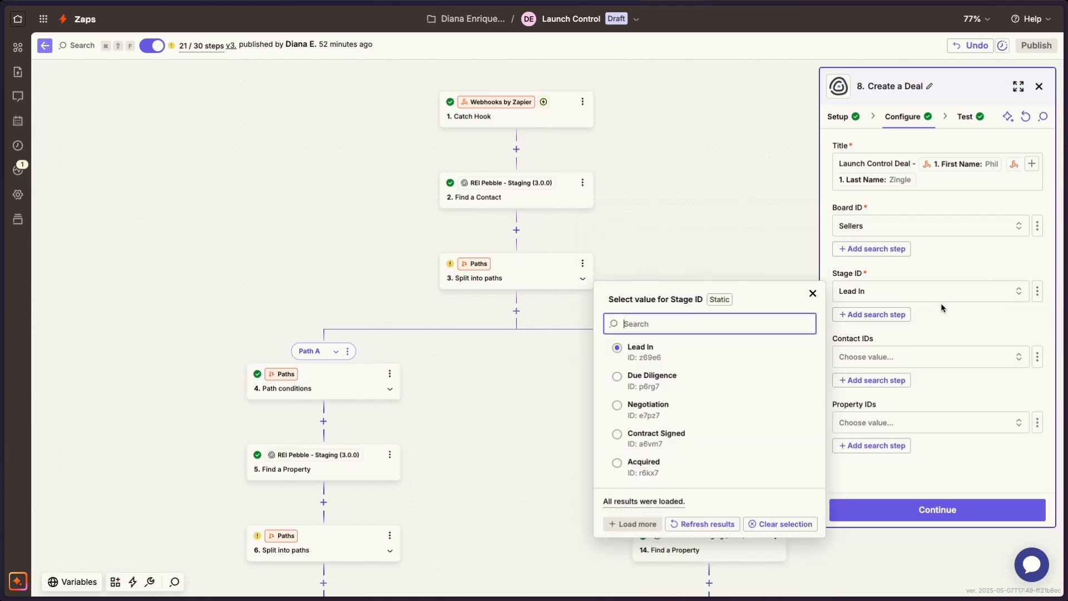
click(934, 325)
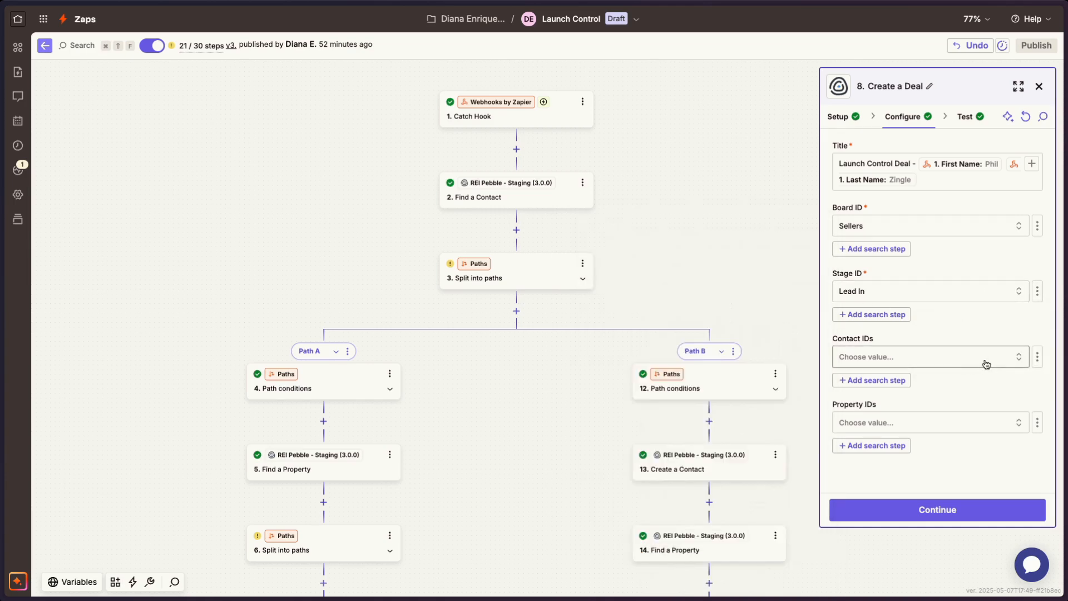
Map the deal's Contact IDs to the ID from the Find a Contact step as a custom value.
click(1037, 361)
click(970, 393)
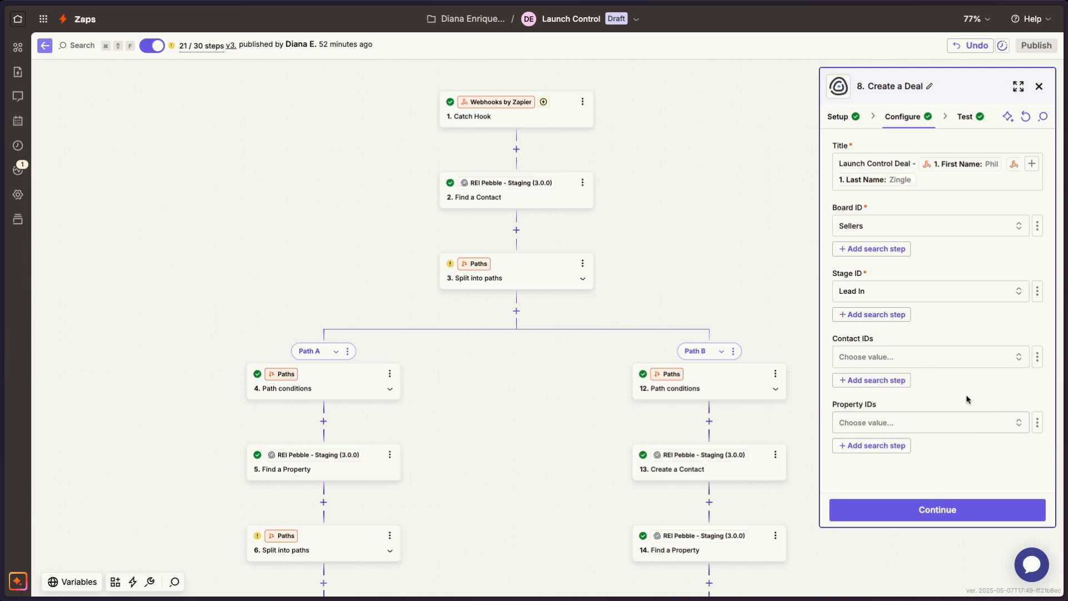
click(938, 362)
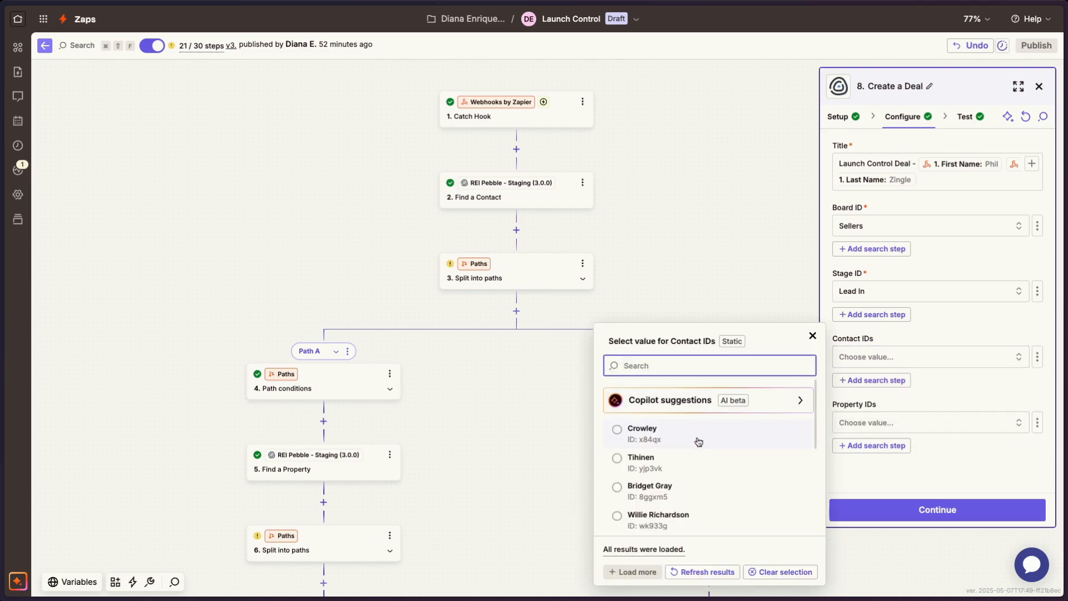
click(1037, 356)
click(971, 416)
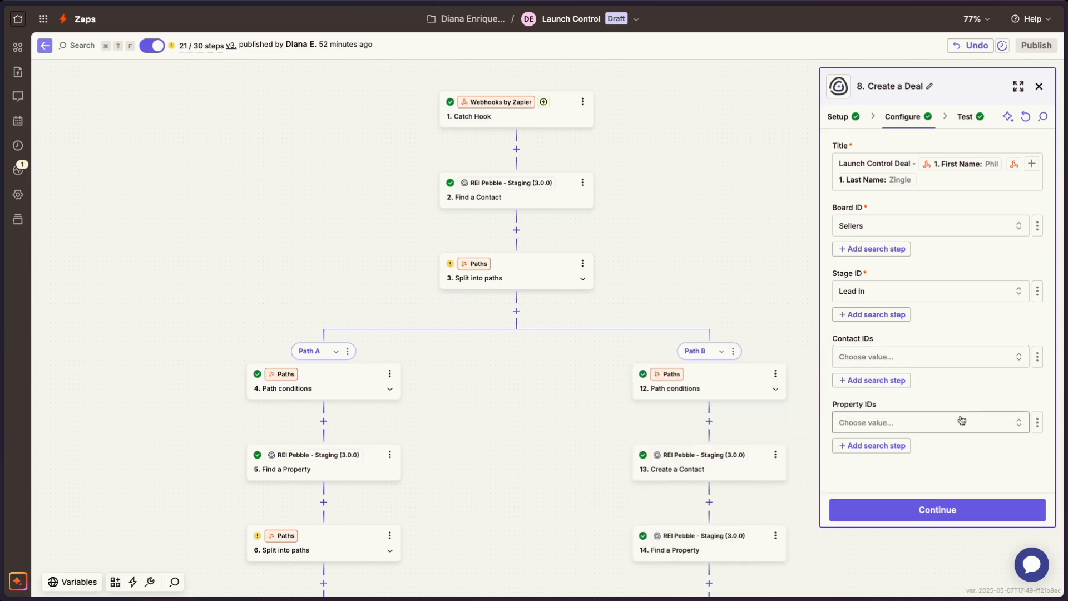
click(929, 356)
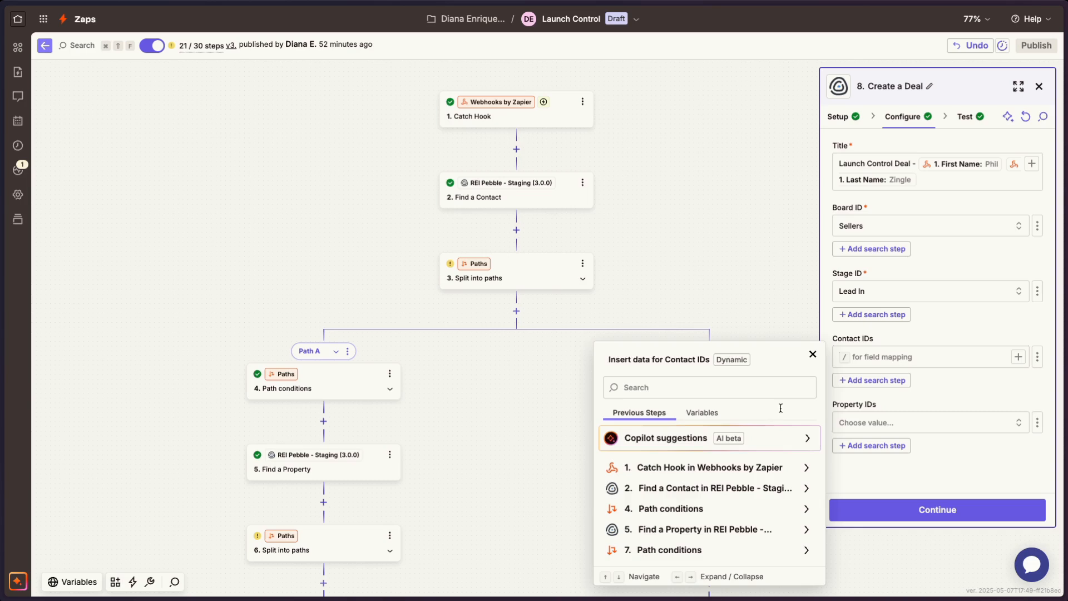
click(723, 487)
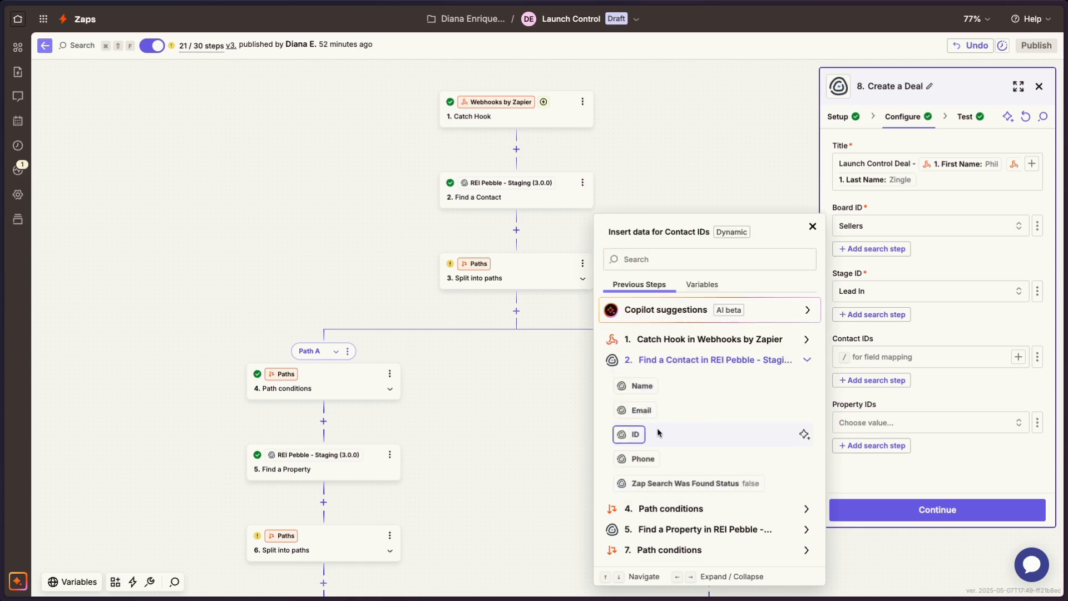
click(636, 436)
click(937, 401)
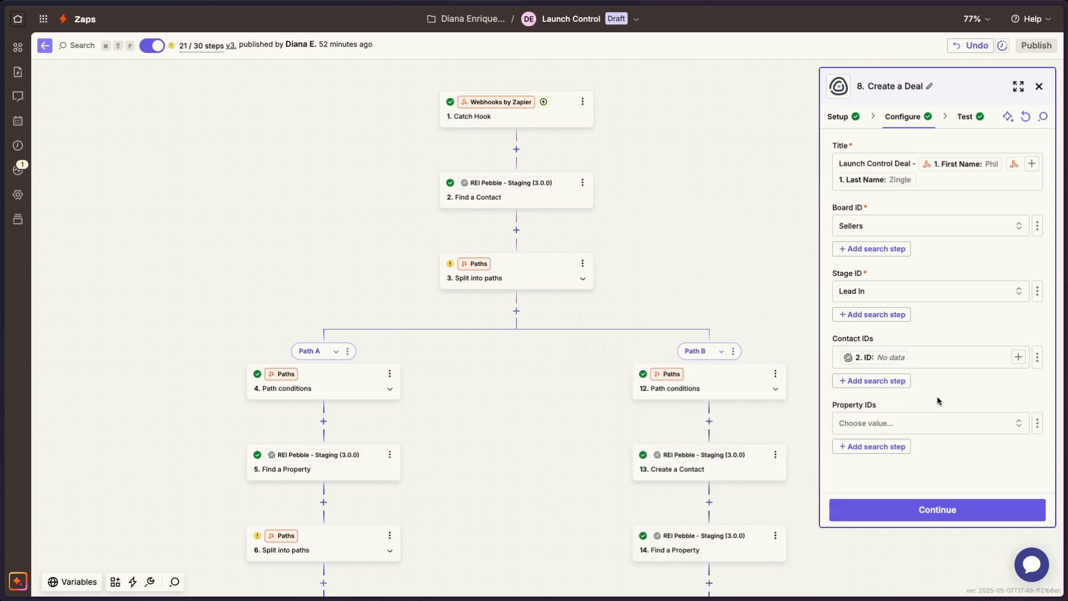
Map the deal's Property IDs to the ID from Path A's Find a Property step as a custom value.
scroll(938, 397, down, 1)
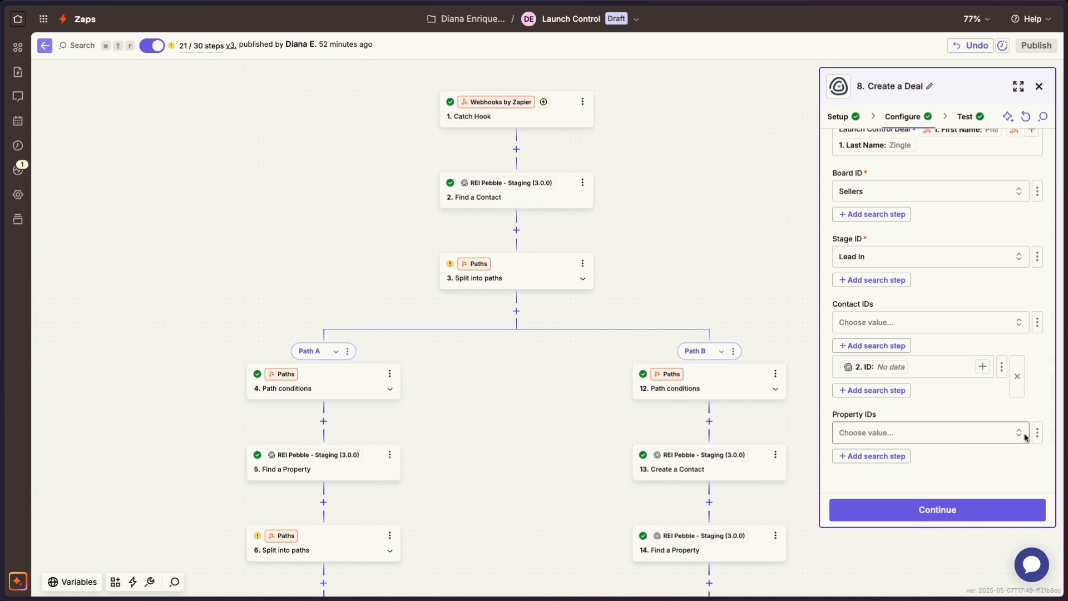
scroll(349, 415, down, 5)
scroll(348, 415, left, 4)
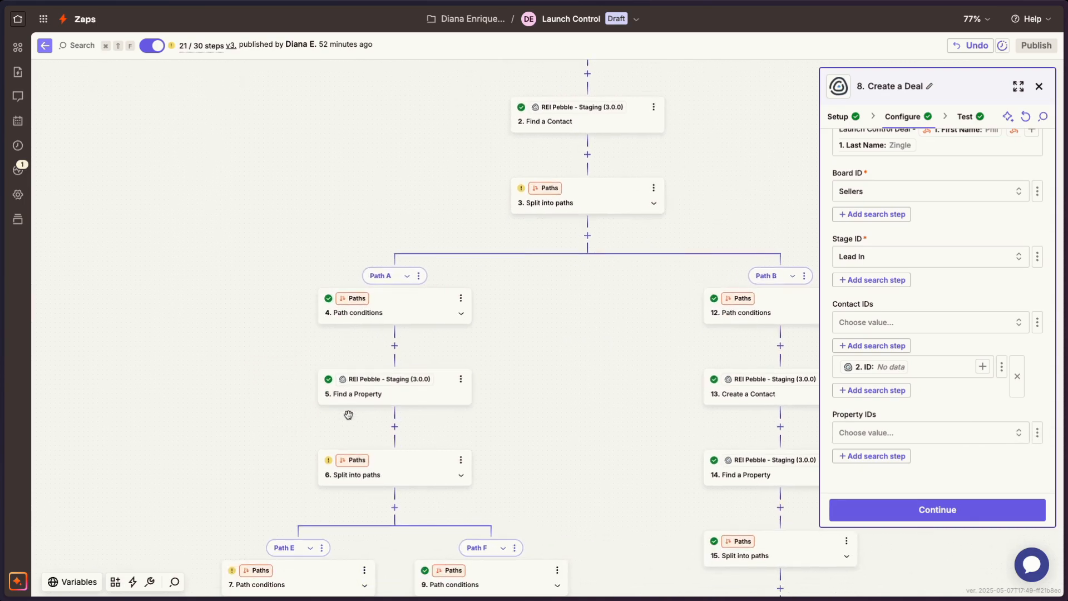
scroll(348, 415, down, 2)
scroll(348, 415, left, 1)
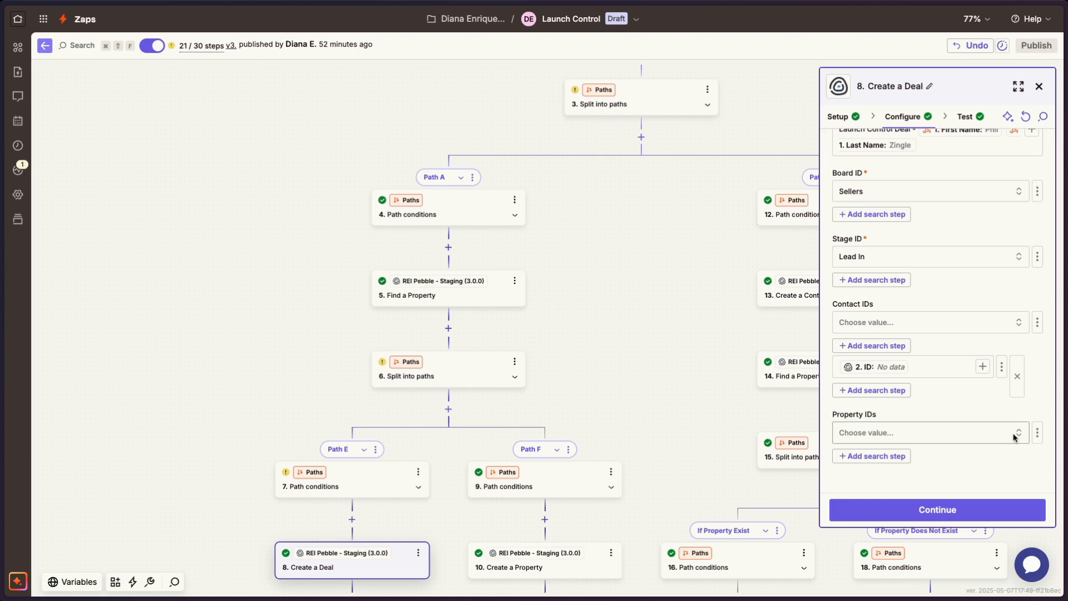
click(1037, 434)
click(955, 498)
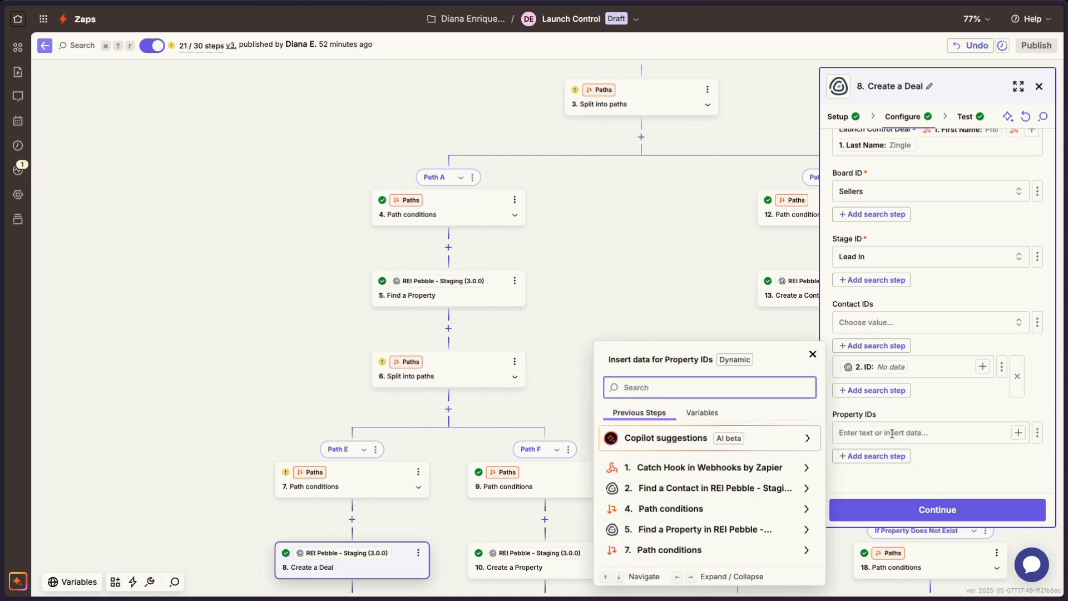
click(690, 528)
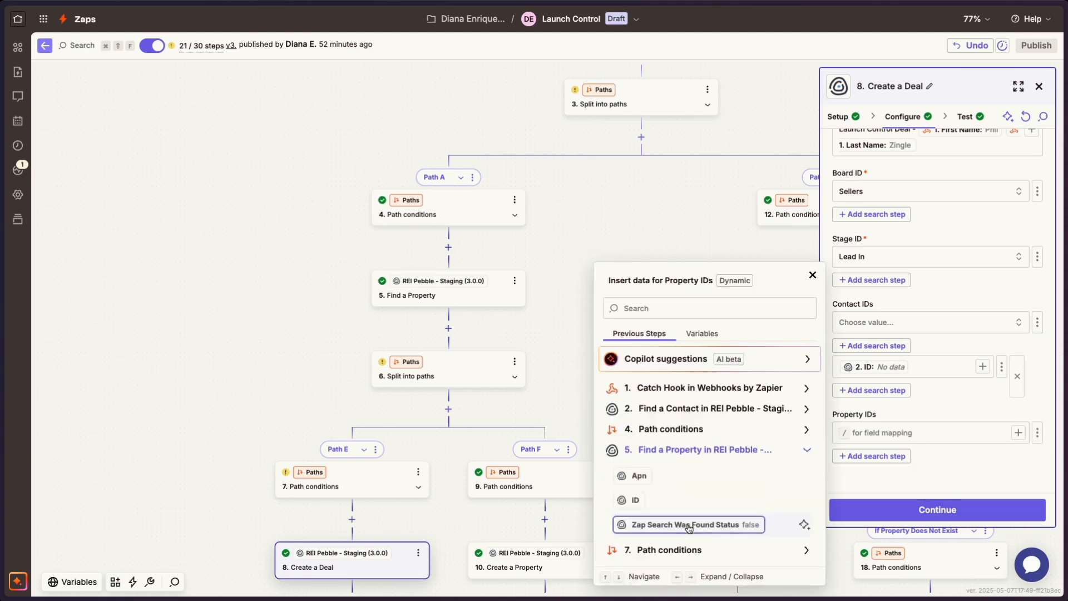
click(634, 500)
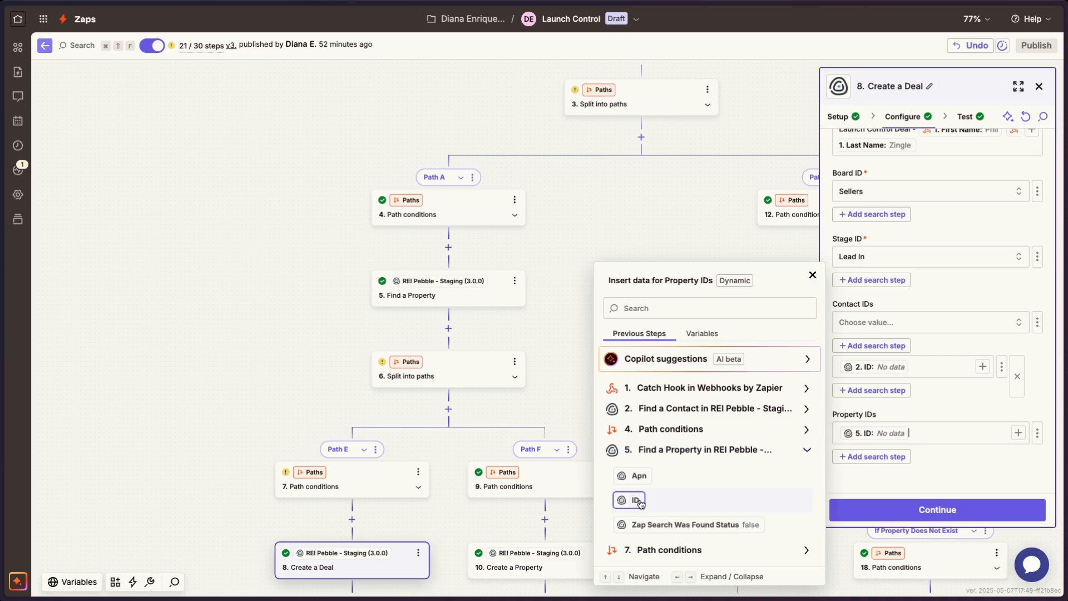
click(270, 402)
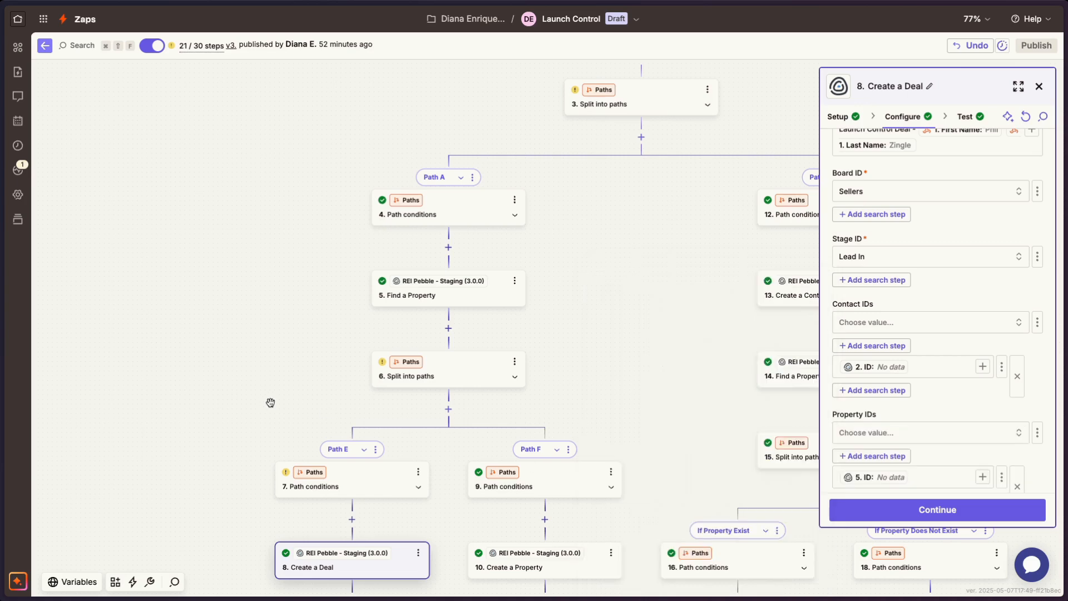
Continue to the Create a Deal step's test, review its output data and close the step.
scroll(408, 399, down, 5)
scroll(409, 399, left, 2)
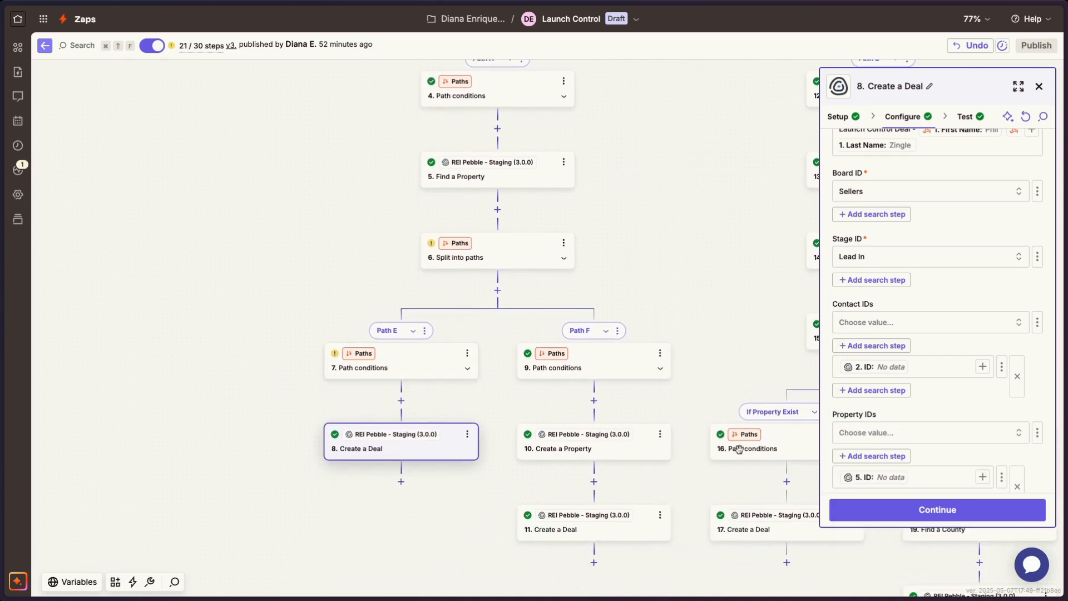
click(952, 511)
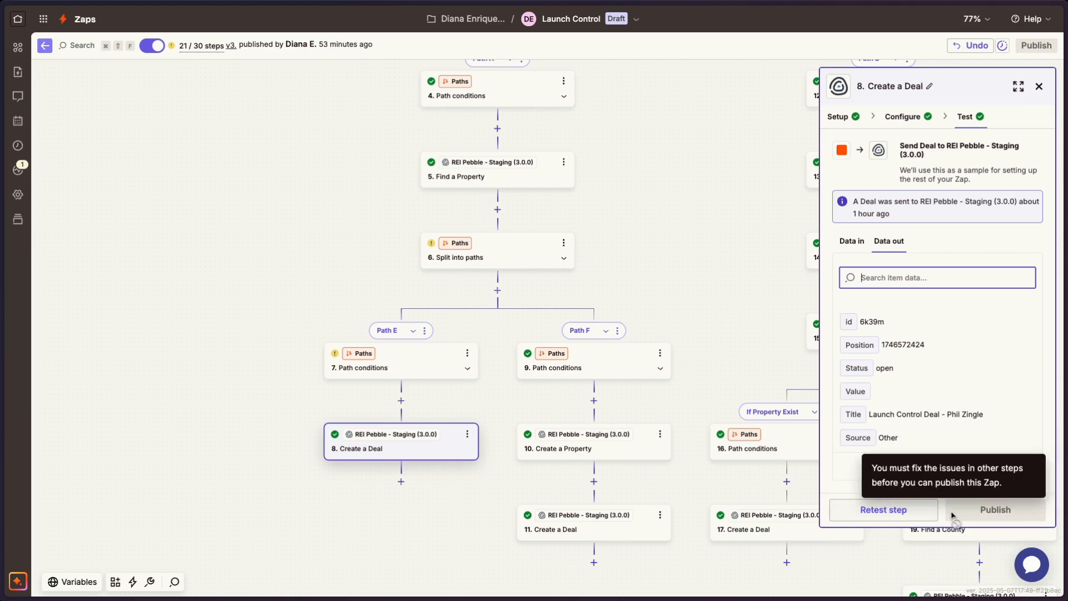
click(711, 328)
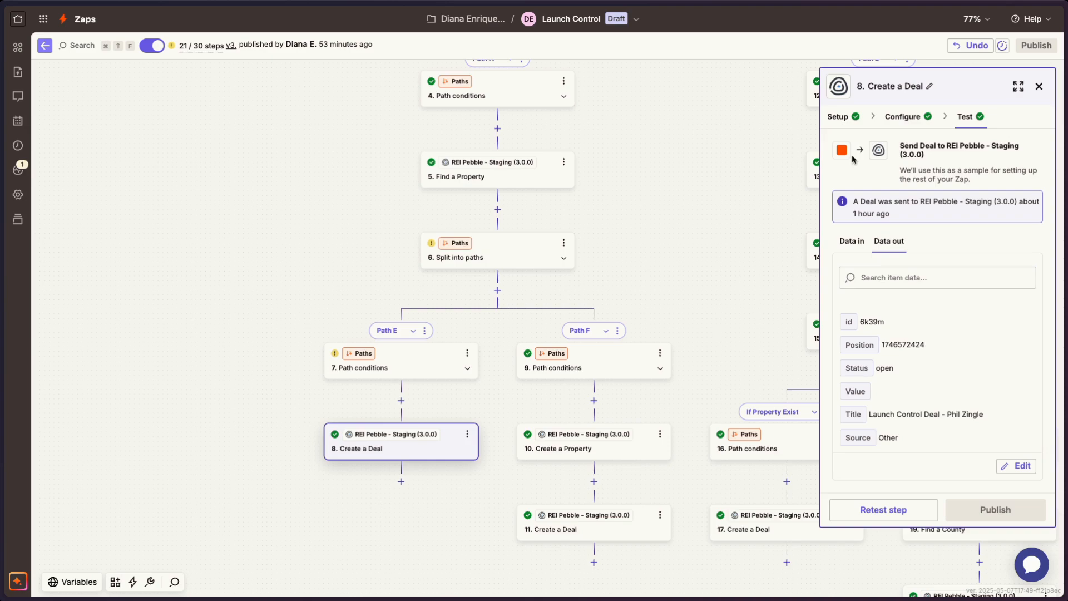
click(1036, 90)
scroll(661, 351, up, 2)
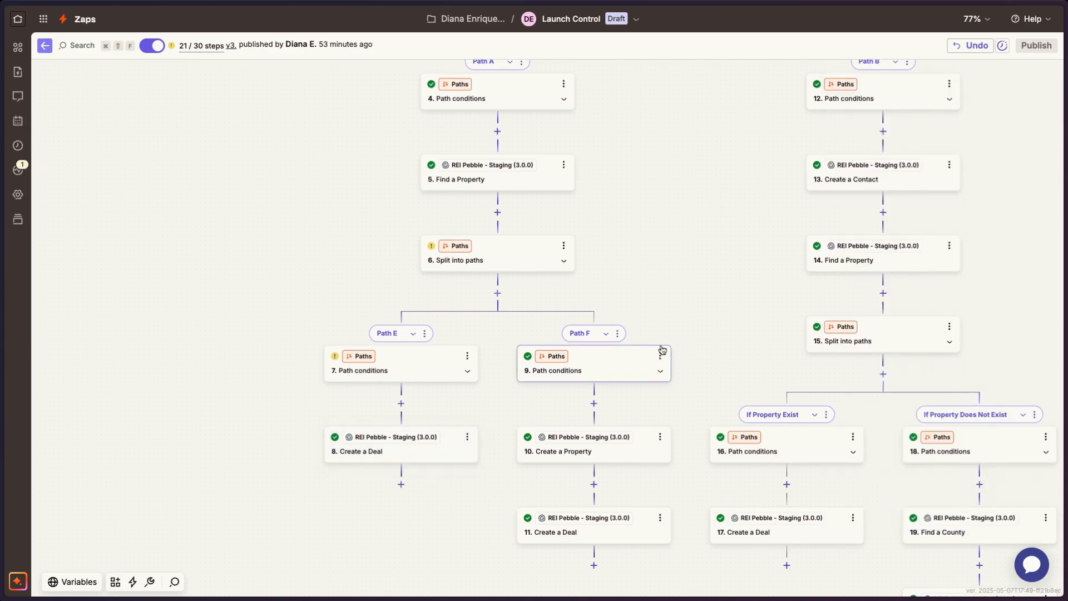
scroll(661, 345, up, 6)
scroll(661, 345, right, 3)
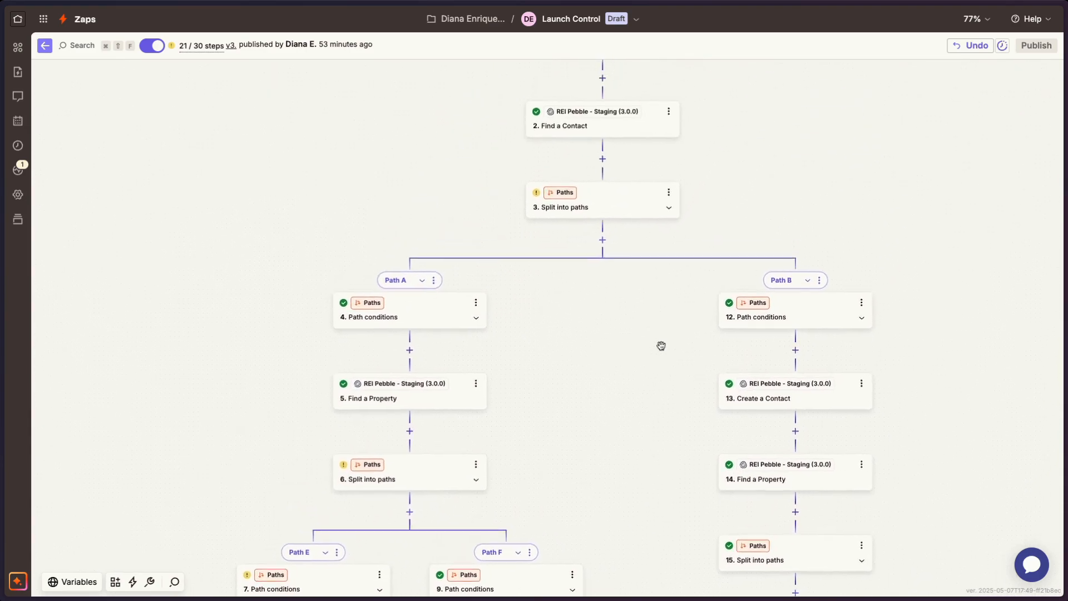
scroll(661, 345, down, 2)
scroll(661, 346, right, 1)
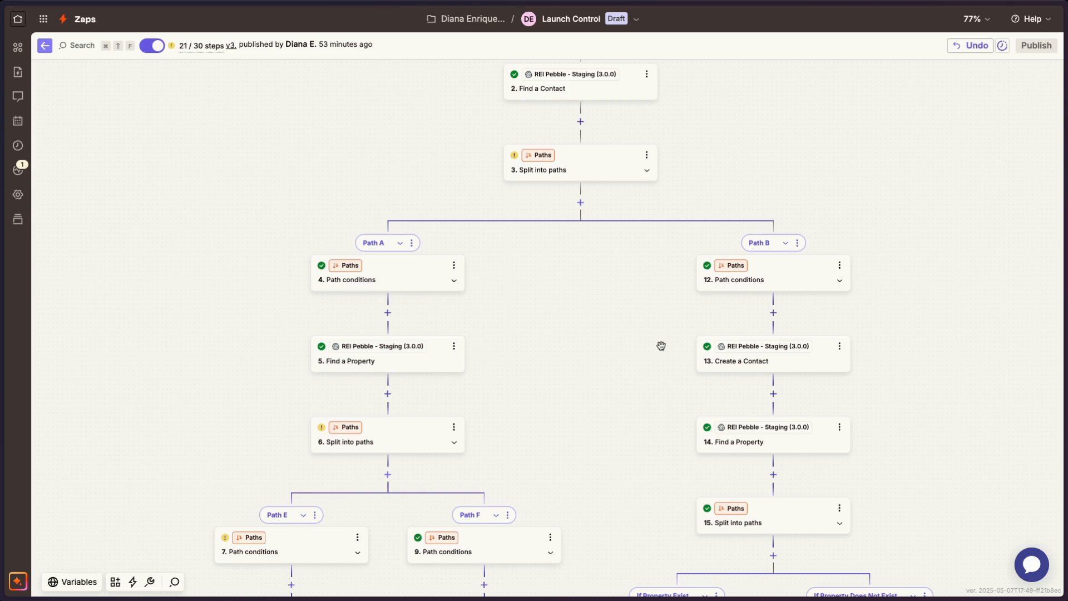
Examine Path B's Create a Contact step, including its action event, account, name and phone mappings, and address fields.
click(746, 362)
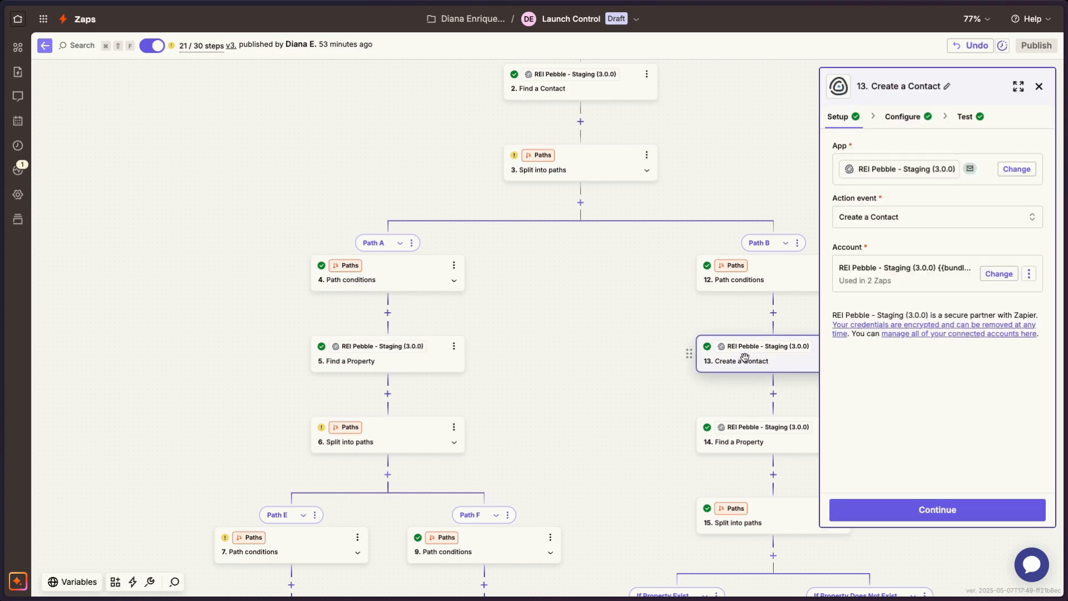
click(910, 120)
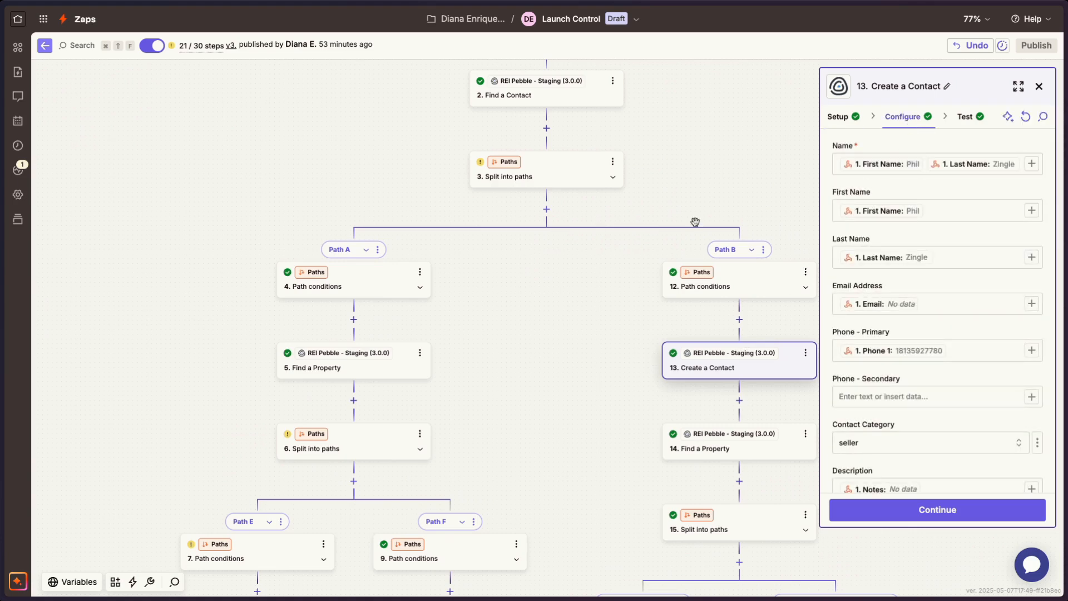
scroll(696, 222, up, 4)
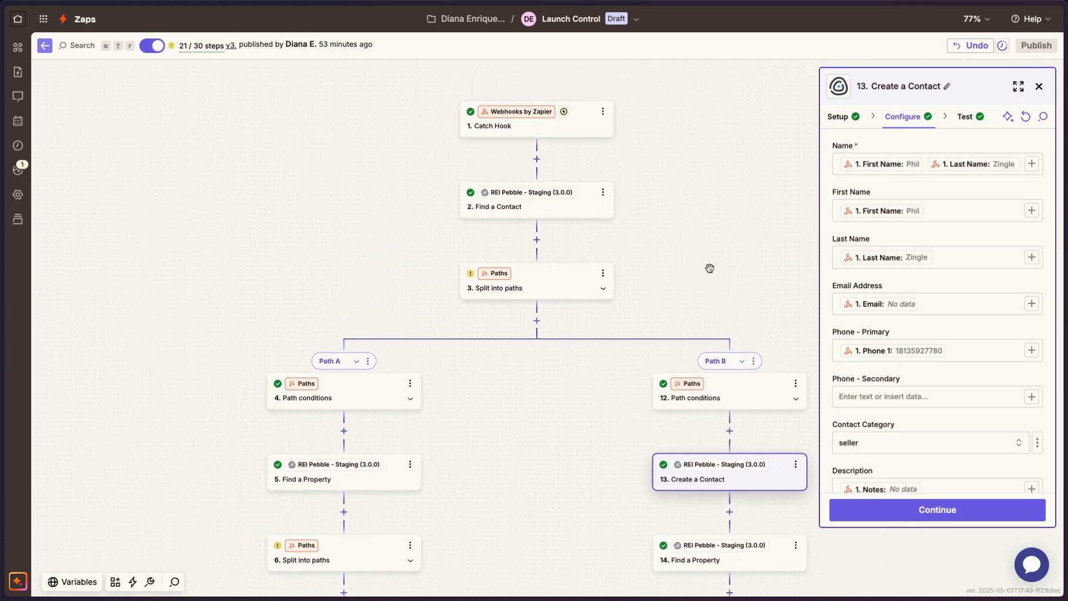
scroll(709, 268, down, 5)
scroll(709, 269, right, 3)
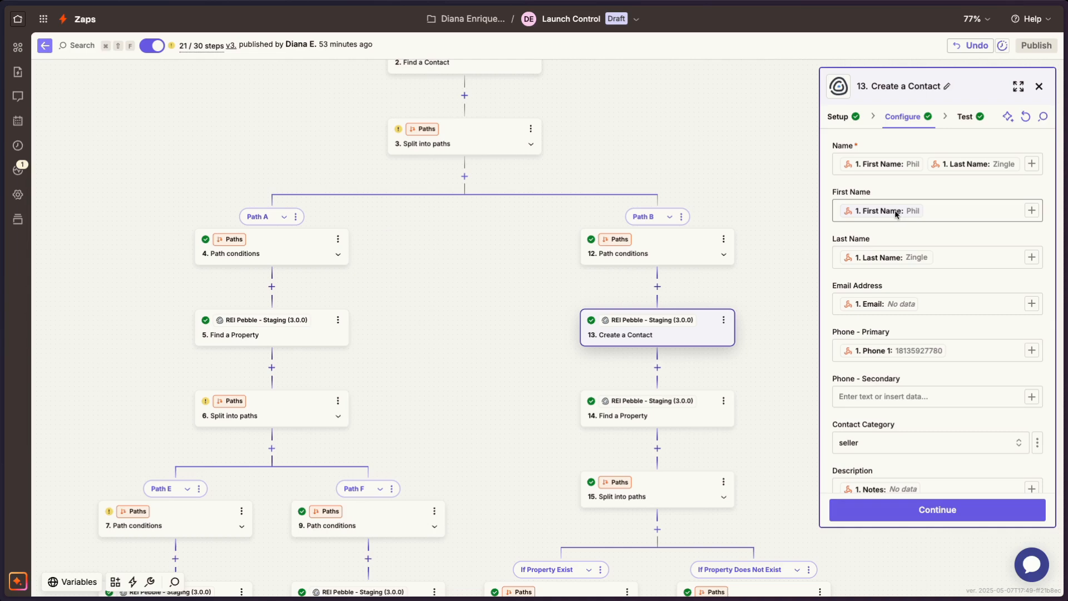
click(838, 116)
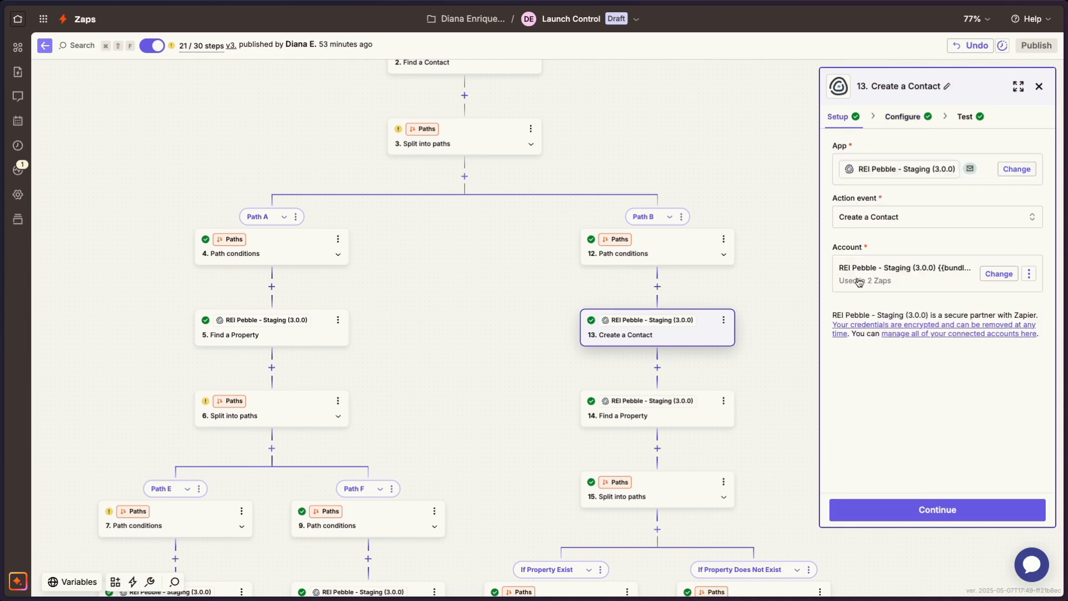
click(902, 116)
scroll(880, 302, down, 1)
scroll(879, 302, down, 8)
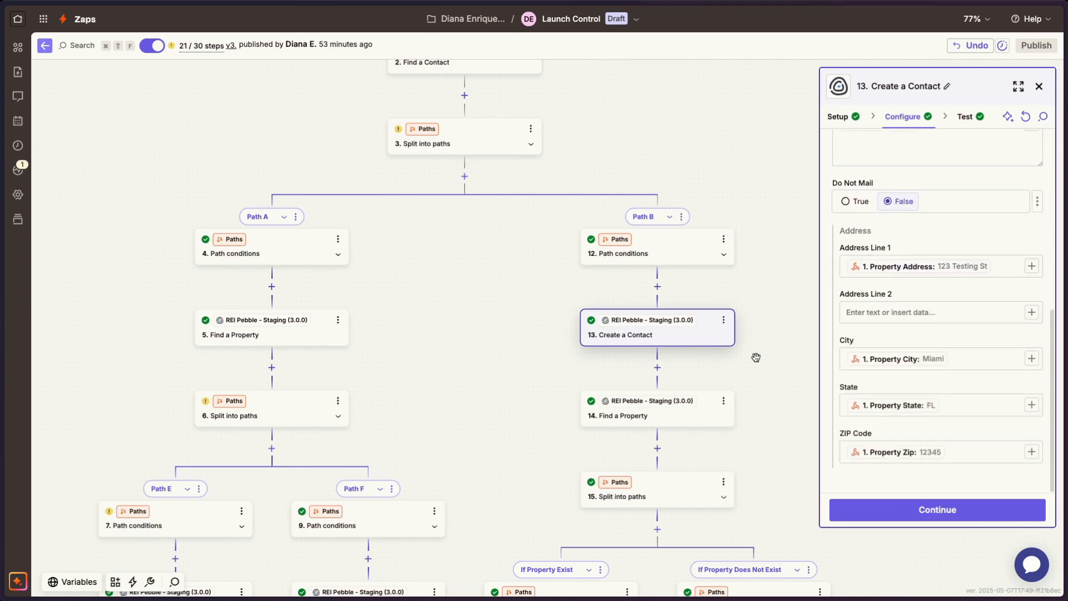
Delete the Find a County step from the If Property Does Not Exist path.
scroll(758, 362, down, 3)
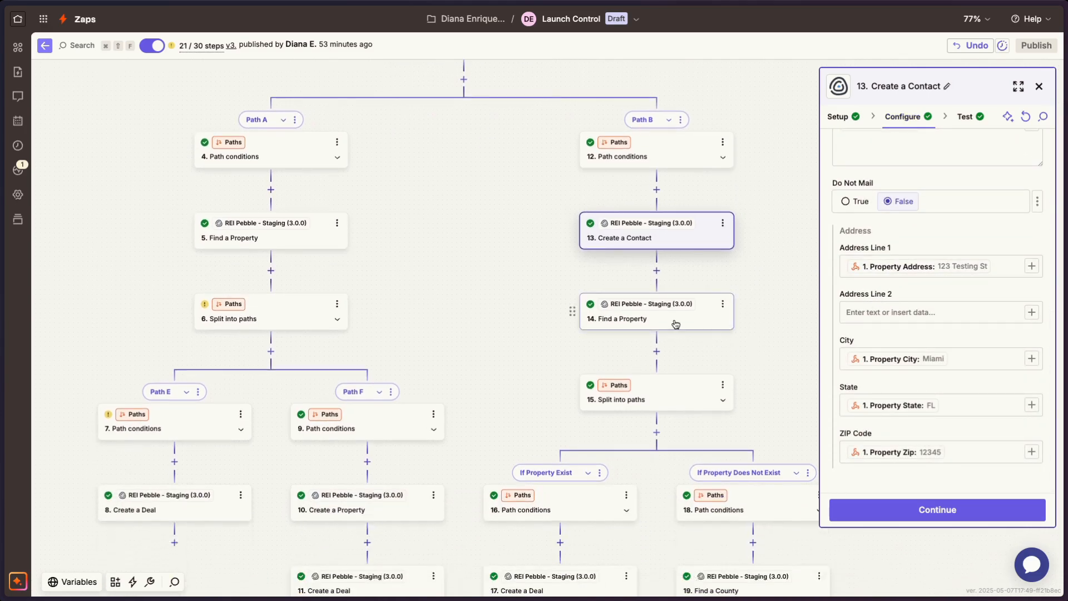
scroll(680, 326, down, 5)
scroll(725, 382, down, 2)
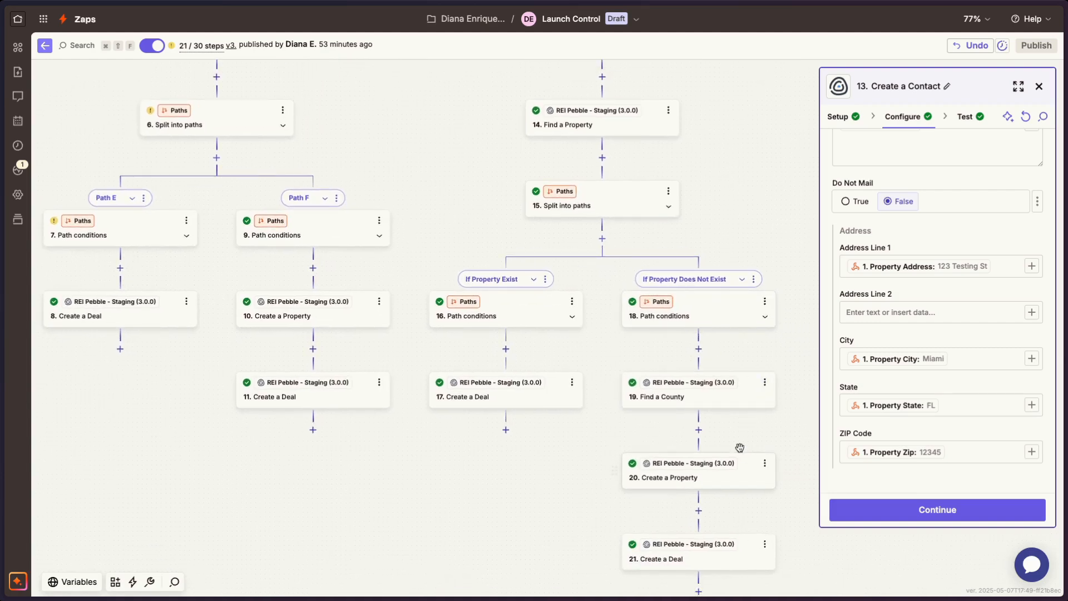
click(765, 382)
click(806, 500)
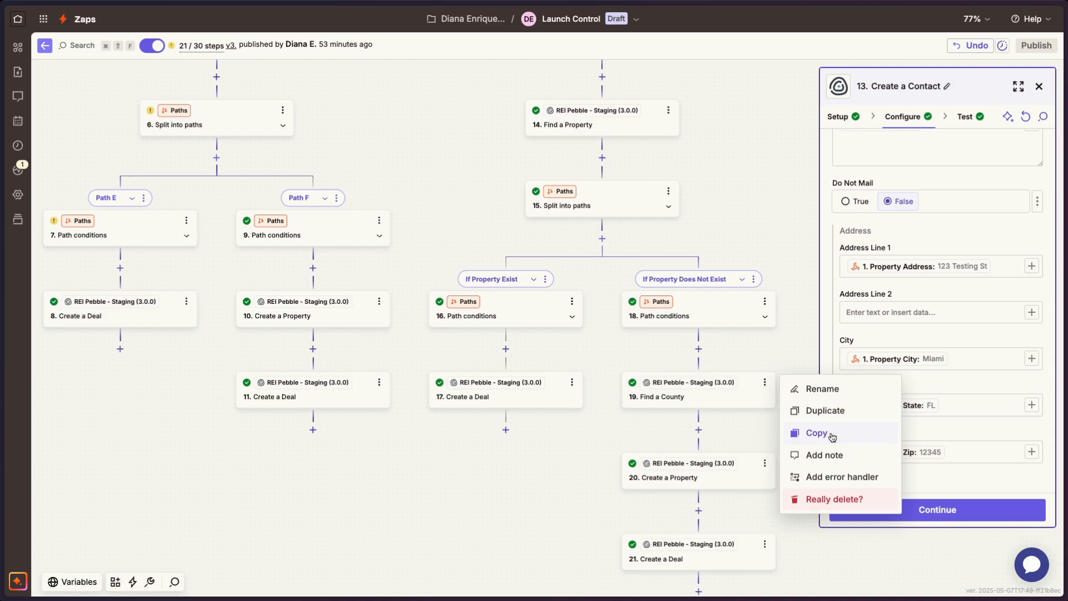
click(823, 499)
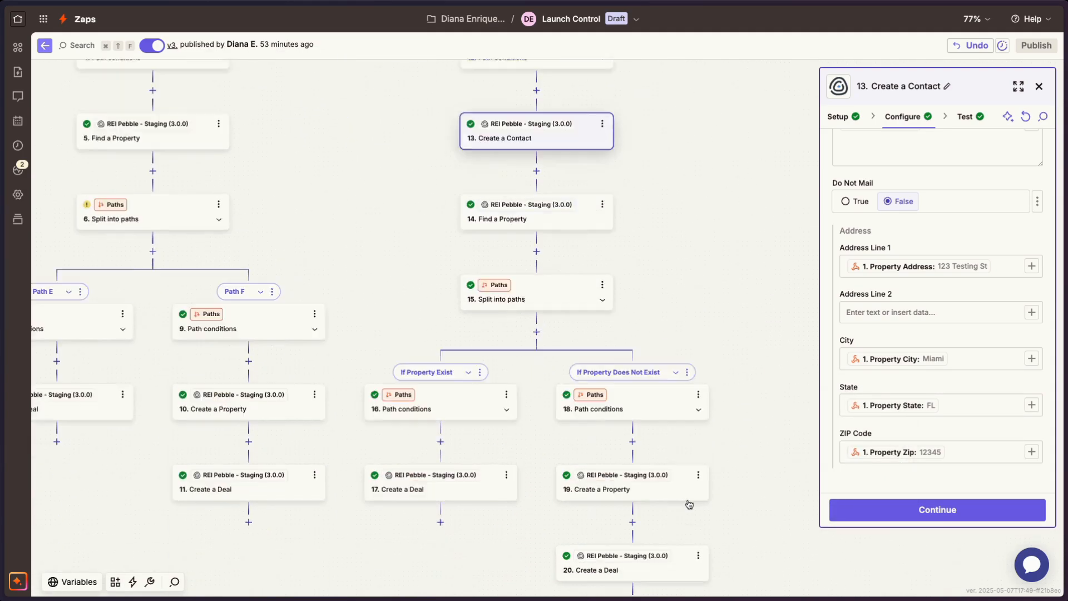
Open the Create a Property step in the If Property Does Not Exist path and check its action event and field configuration.
scroll(690, 504, down, 3)
click(635, 398)
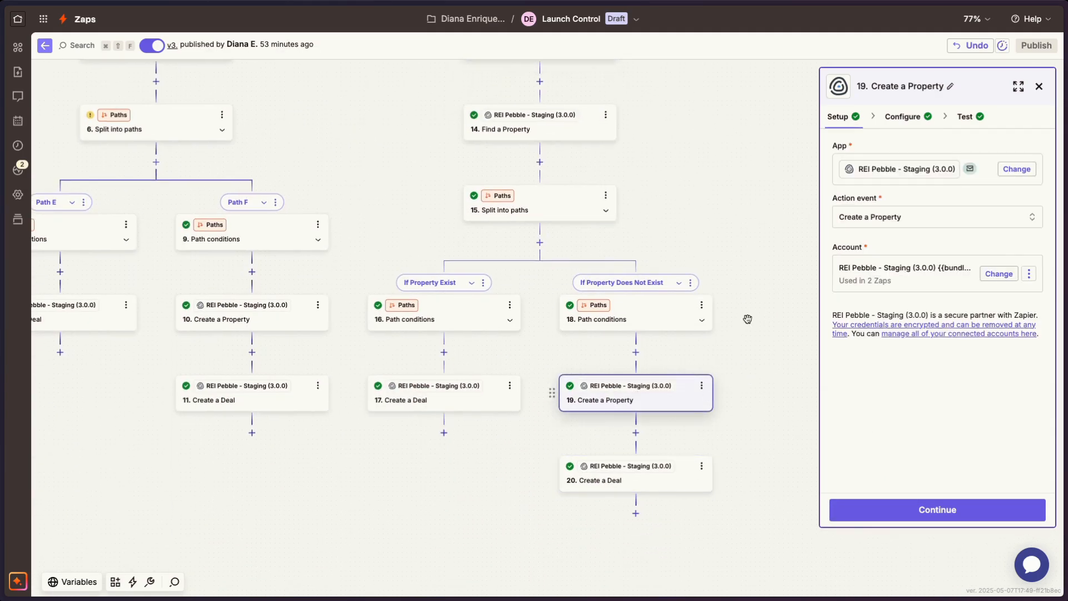
click(903, 116)
click(838, 117)
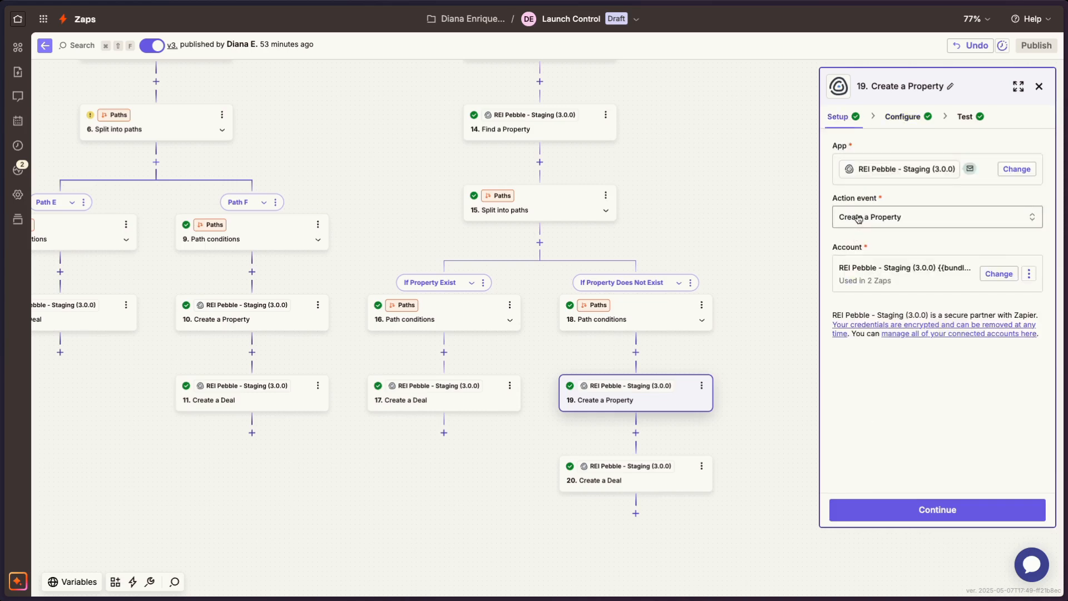
click(897, 117)
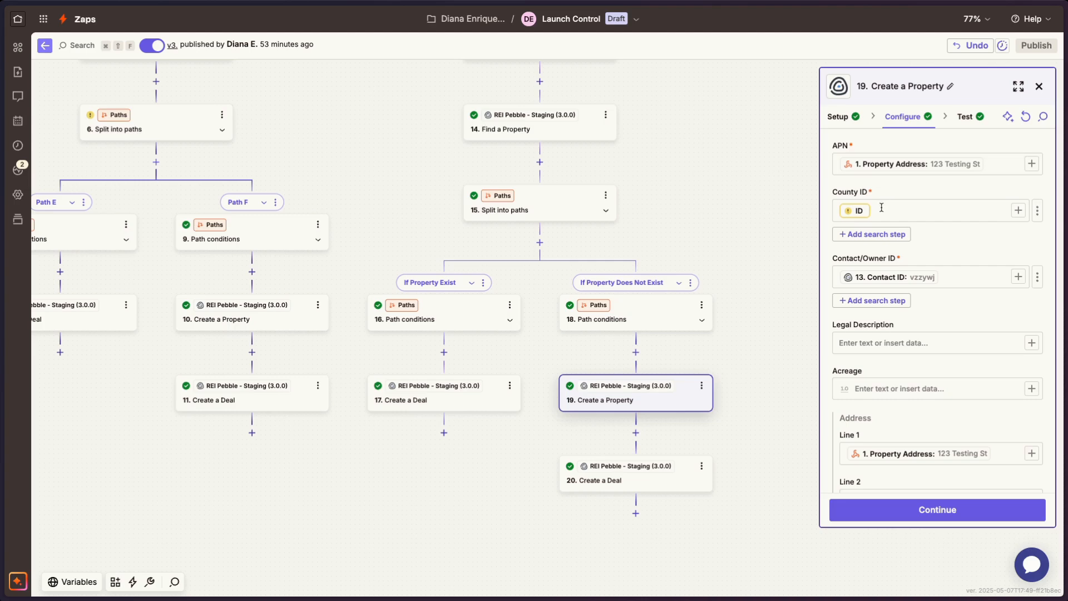
Replace the County ID mapping in the Create a Property step with the Catch Hook's Property County field as a custom value.
key(BackSpace)
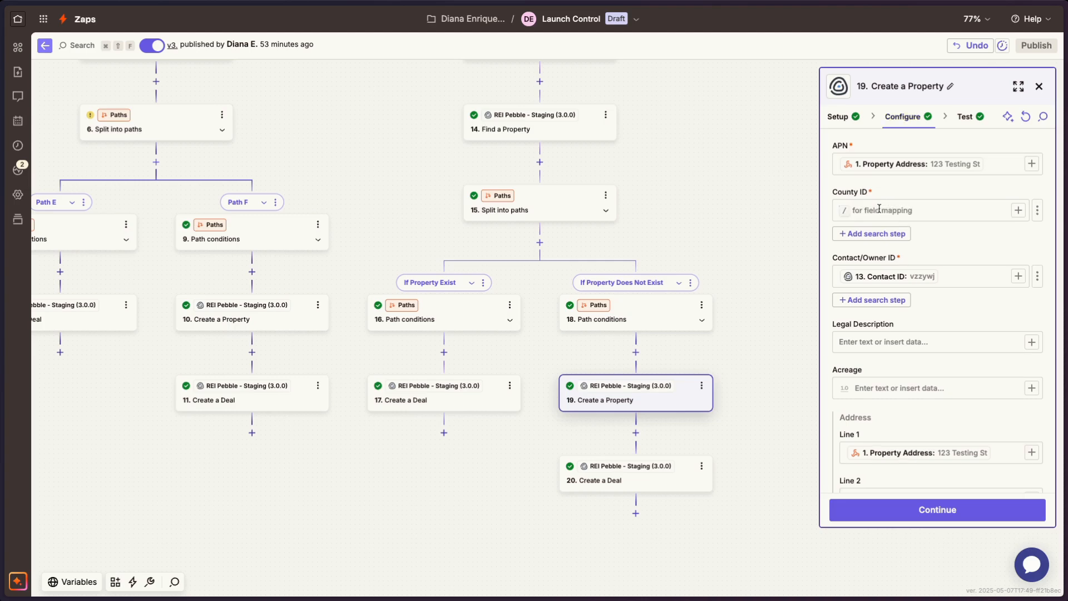
click(1031, 215)
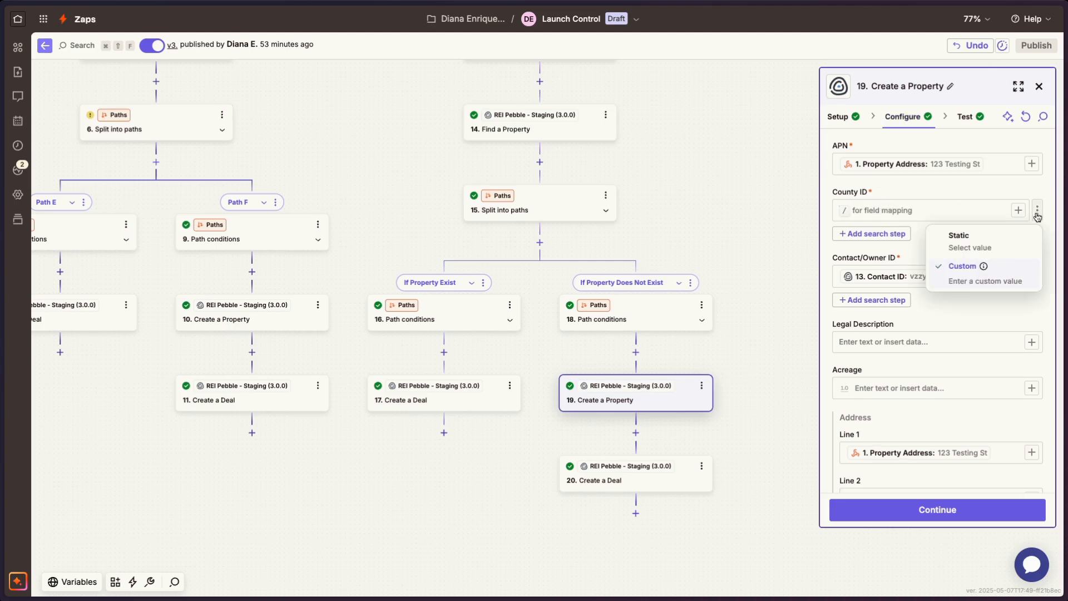
click(941, 213)
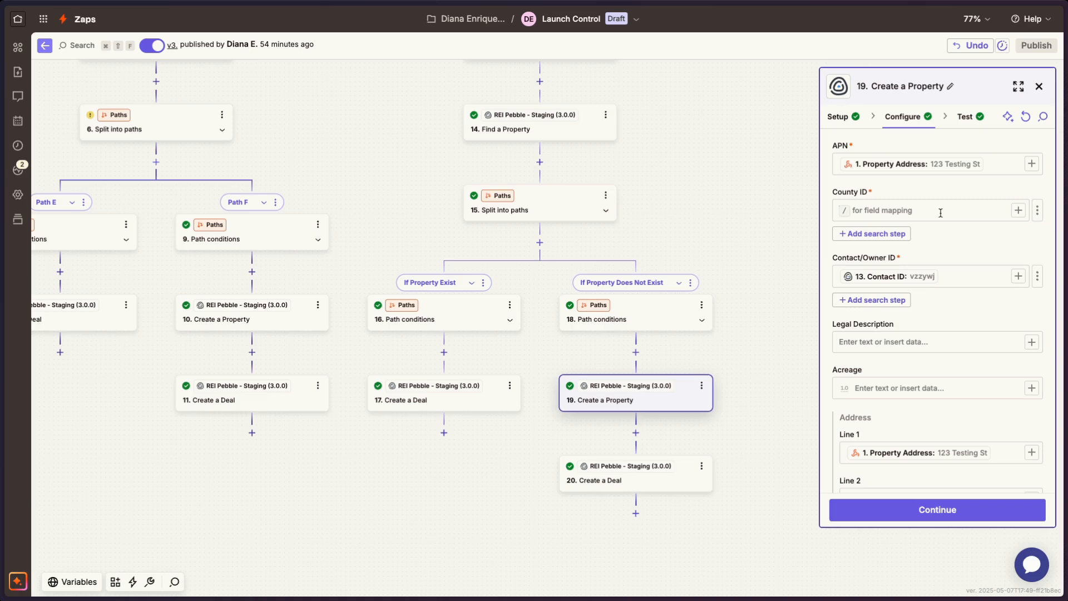
click(1019, 211)
click(721, 328)
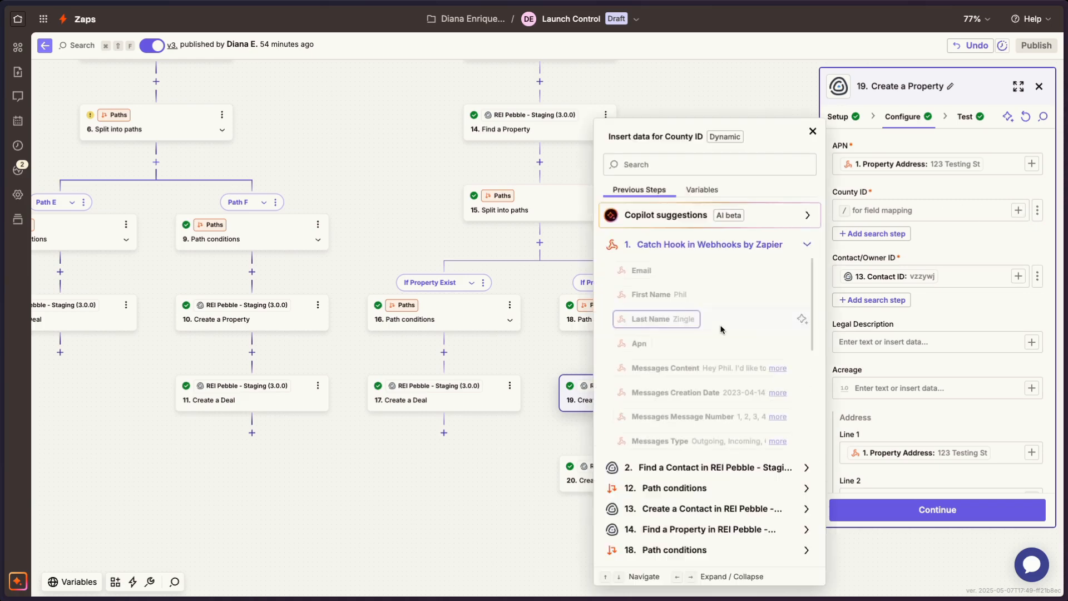
click(695, 167)
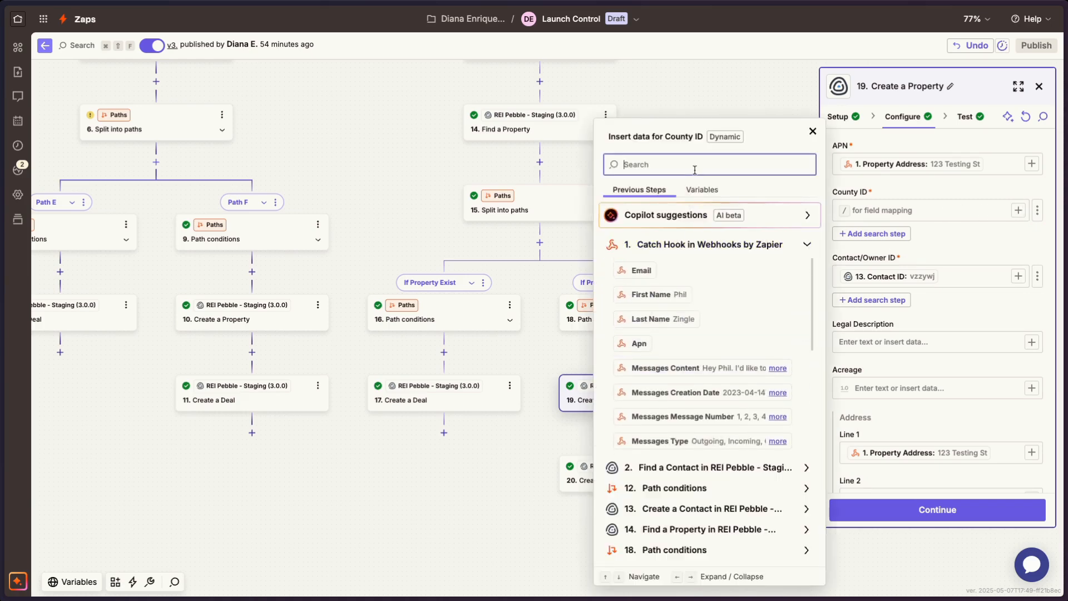
text(coiun)
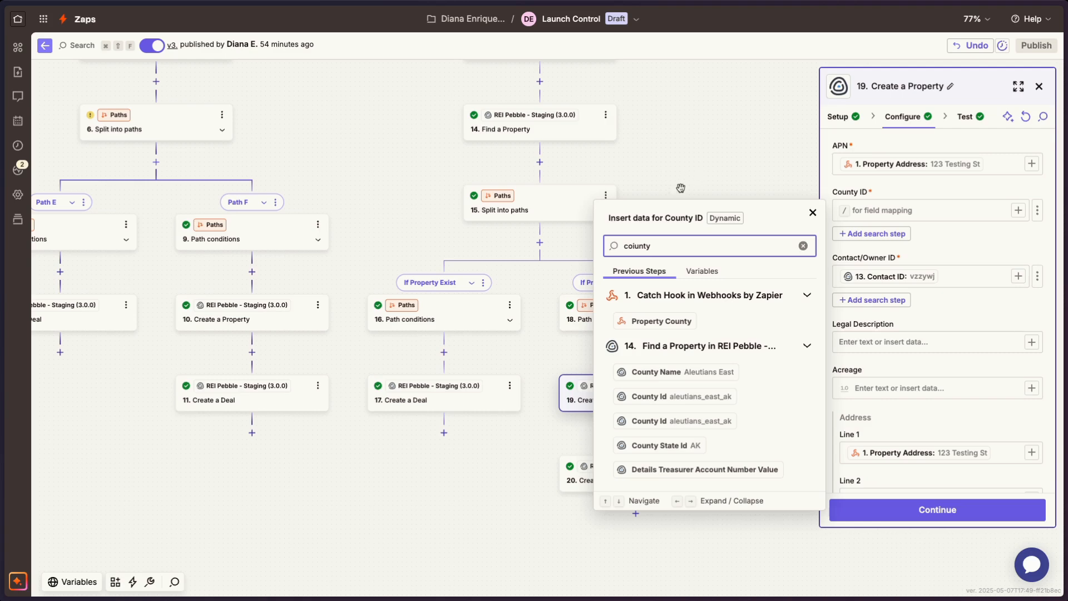
text(ty)
click(665, 322)
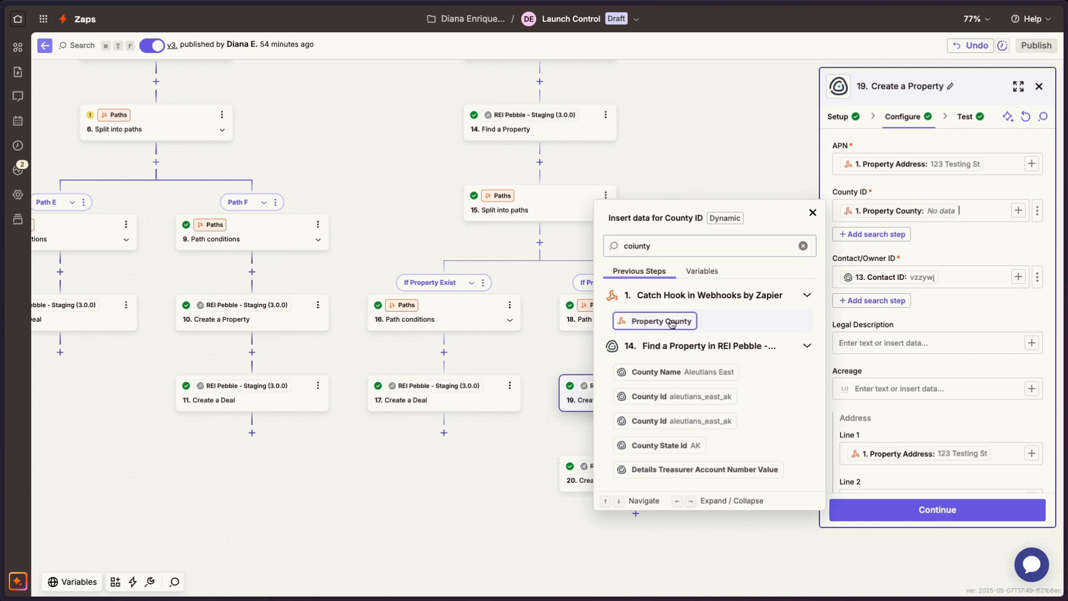
click(764, 180)
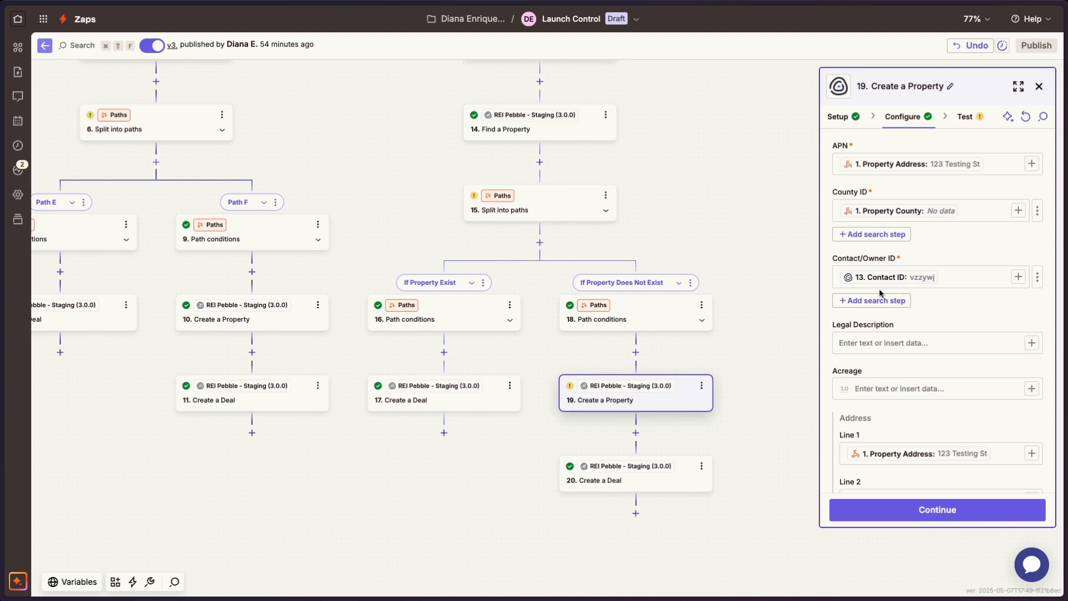
Clear the property's Contact/Owner ID and map it to the Contact ID from Path B's Create a Contact step as a custom value.
scroll(675, 334, up, 4)
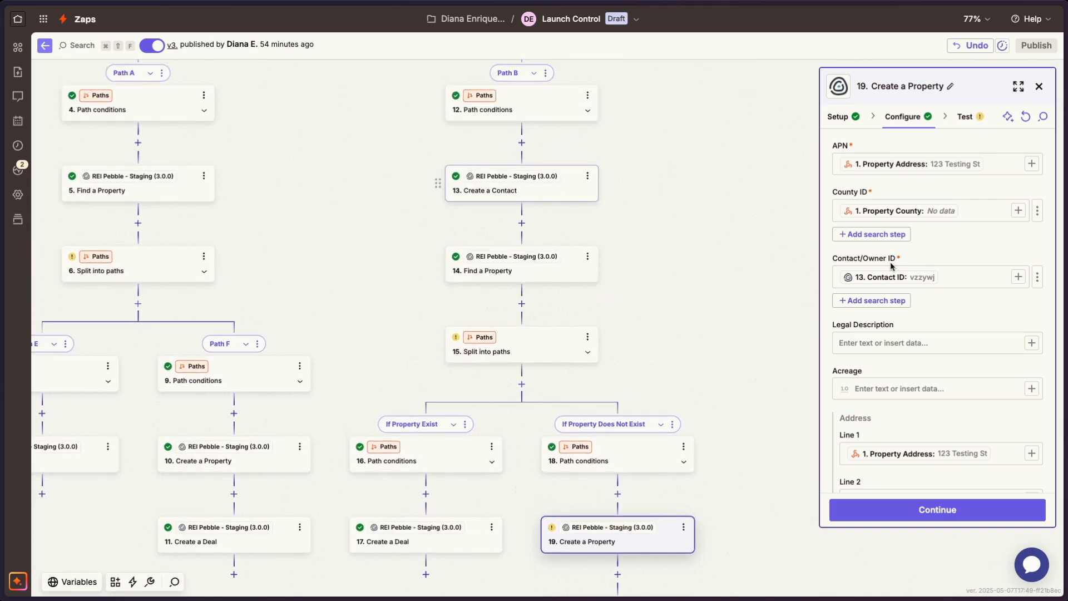
key(BackSpace)
click(1016, 279)
click(1037, 277)
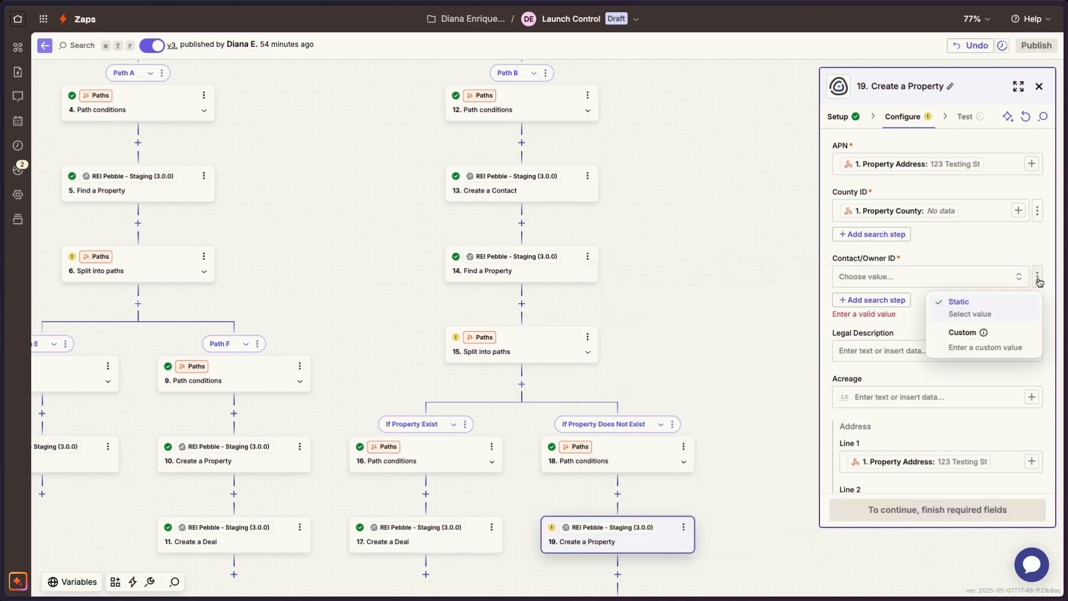
click(958, 345)
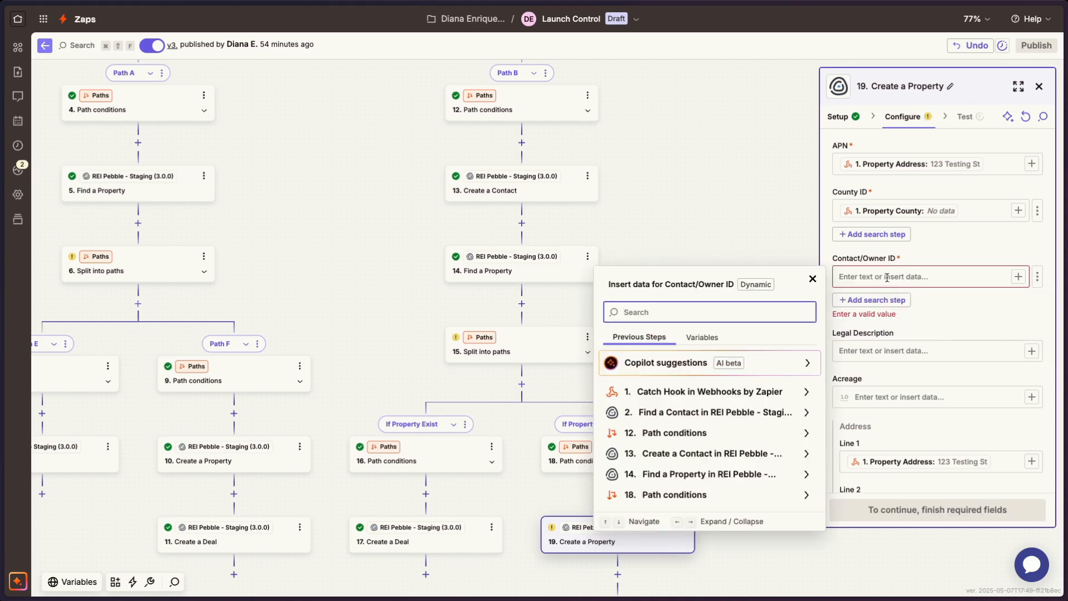
click(686, 455)
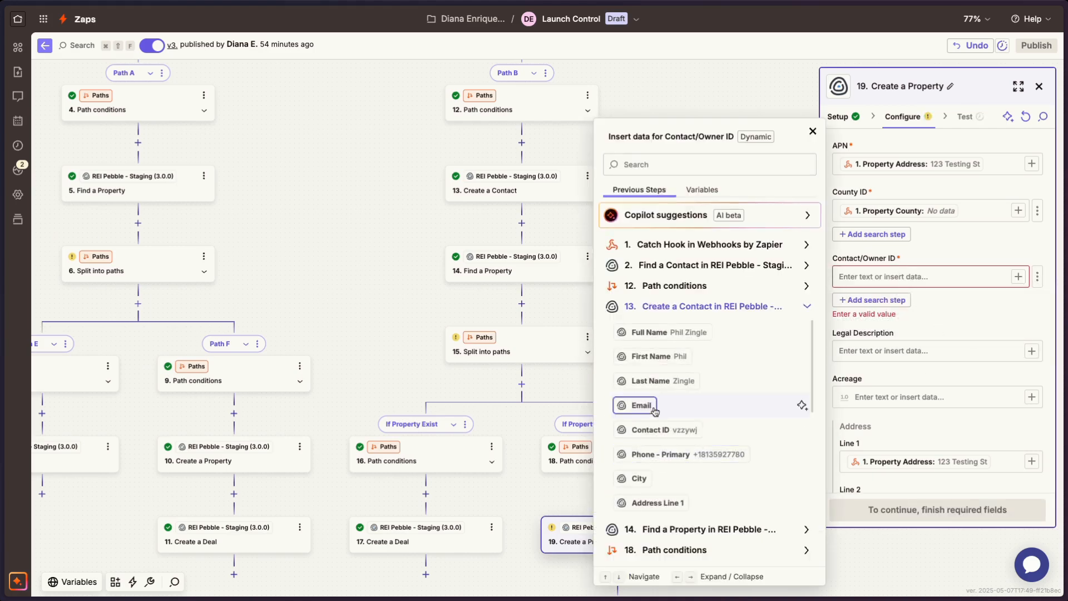
click(653, 430)
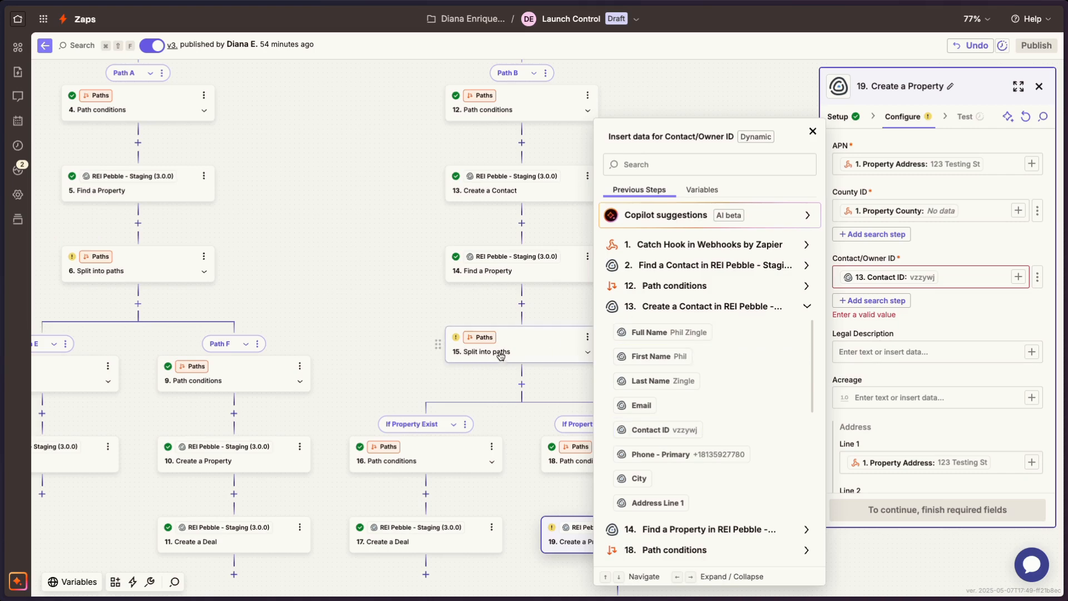
Review the property's address mappings, continue to the test and test creating the property.
scroll(840, 450, down, 7)
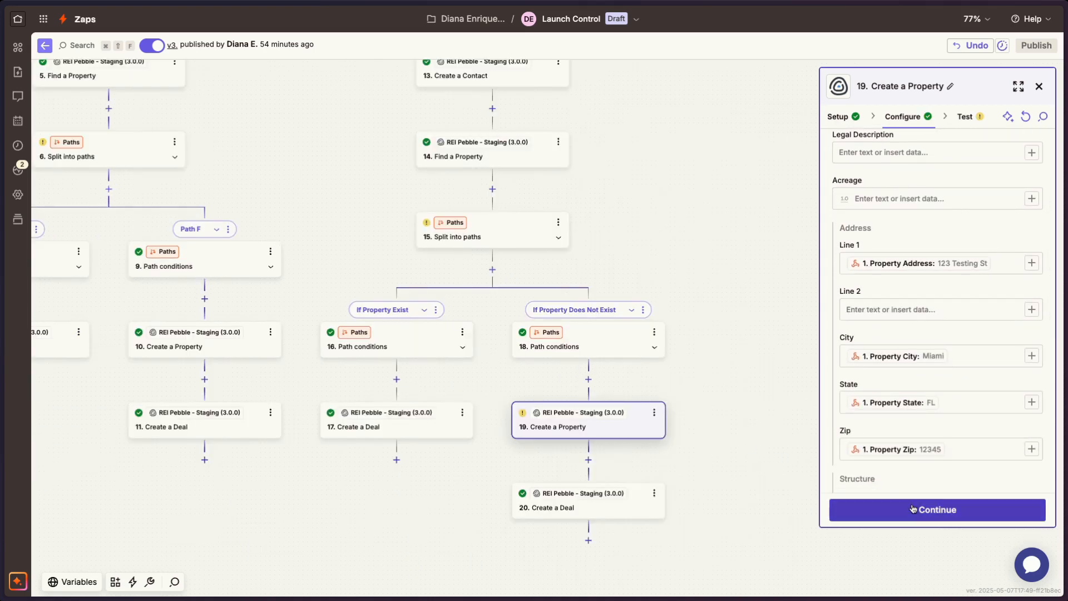
scroll(862, 407, up, 1)
scroll(862, 403, up, 4)
click(938, 509)
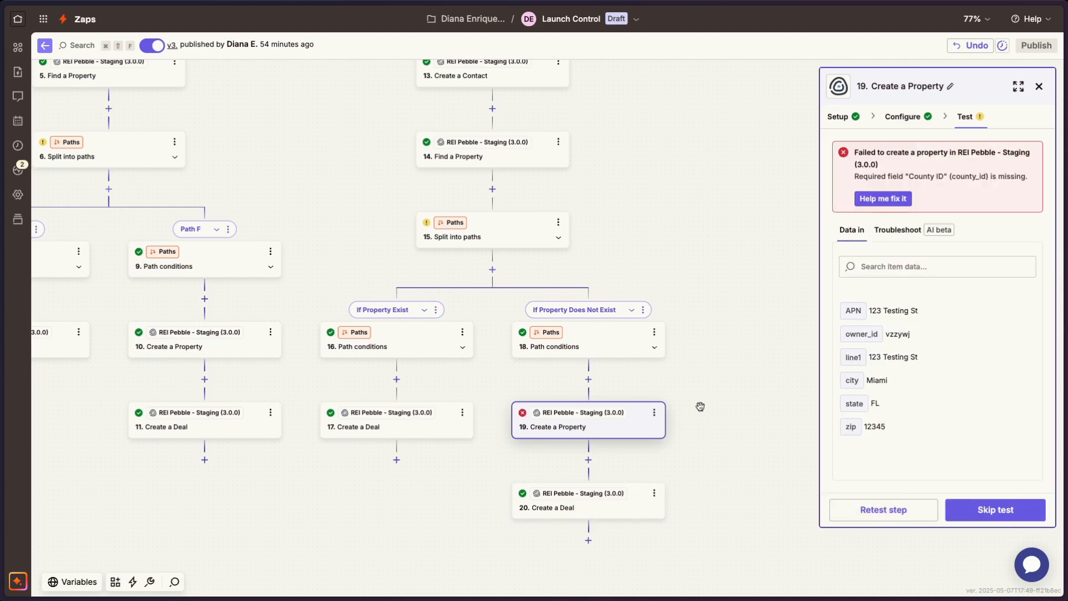
Look over the trigger and paths of the Zap, and skip the Create a Property step's test.
scroll(632, 349, up, 10)
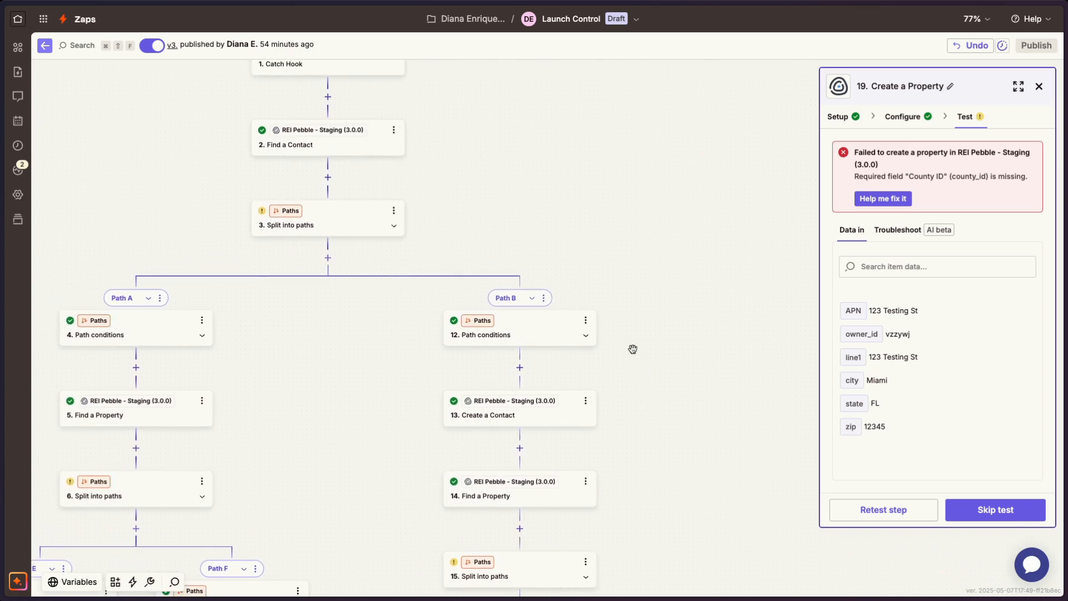
scroll(632, 349, up, 1)
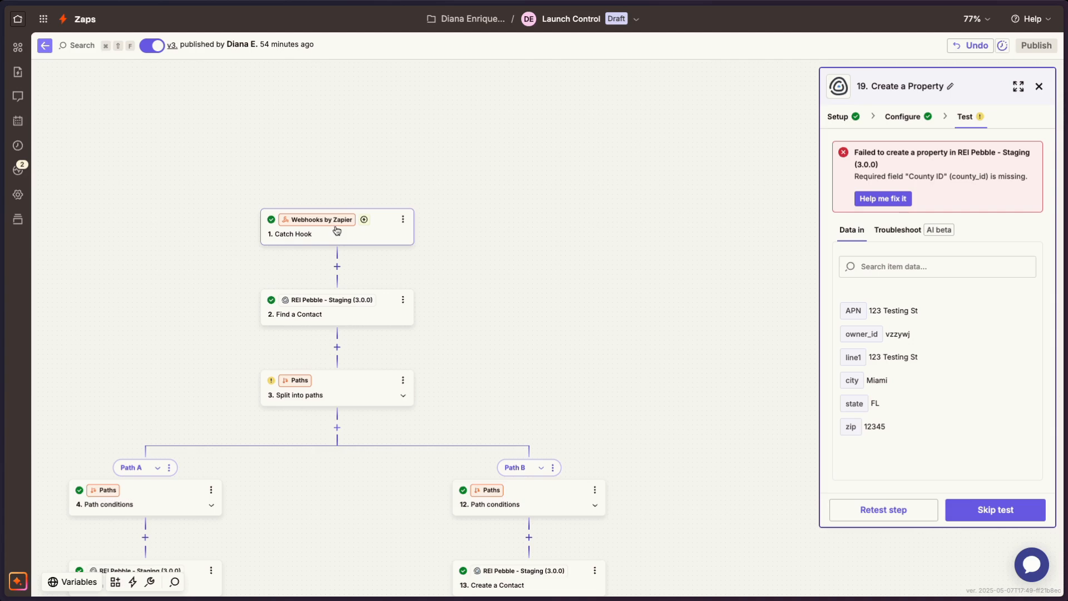
scroll(513, 272, down, 10)
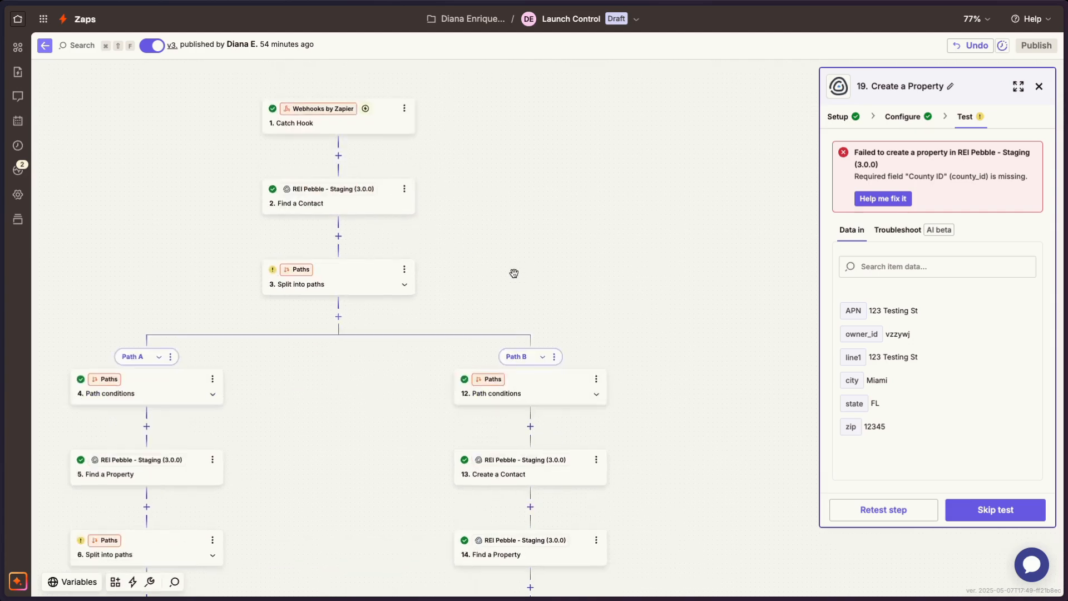
scroll(513, 272, down, 1)
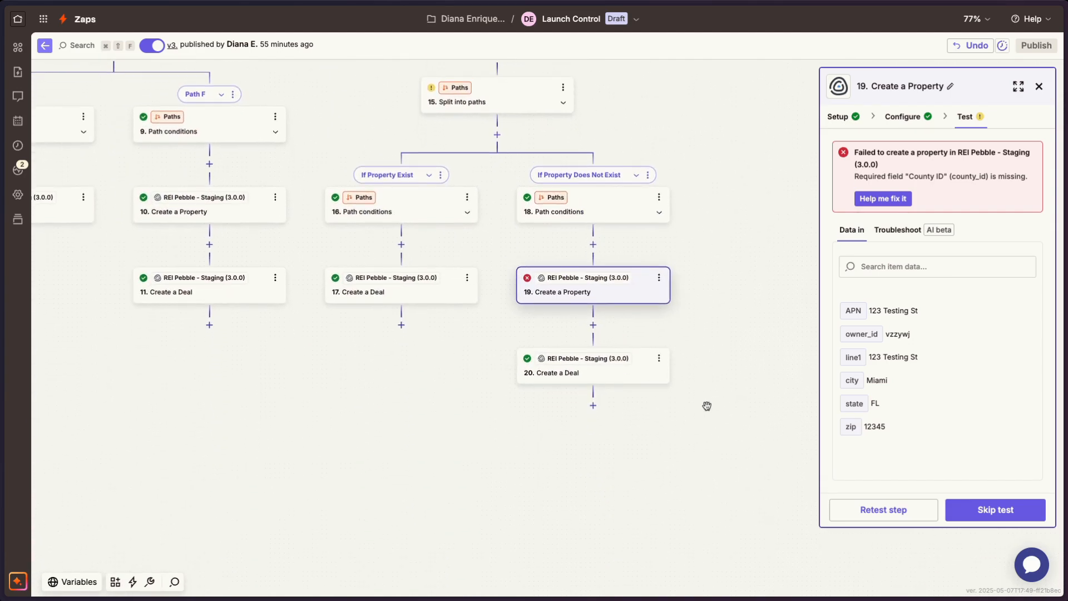
click(986, 522)
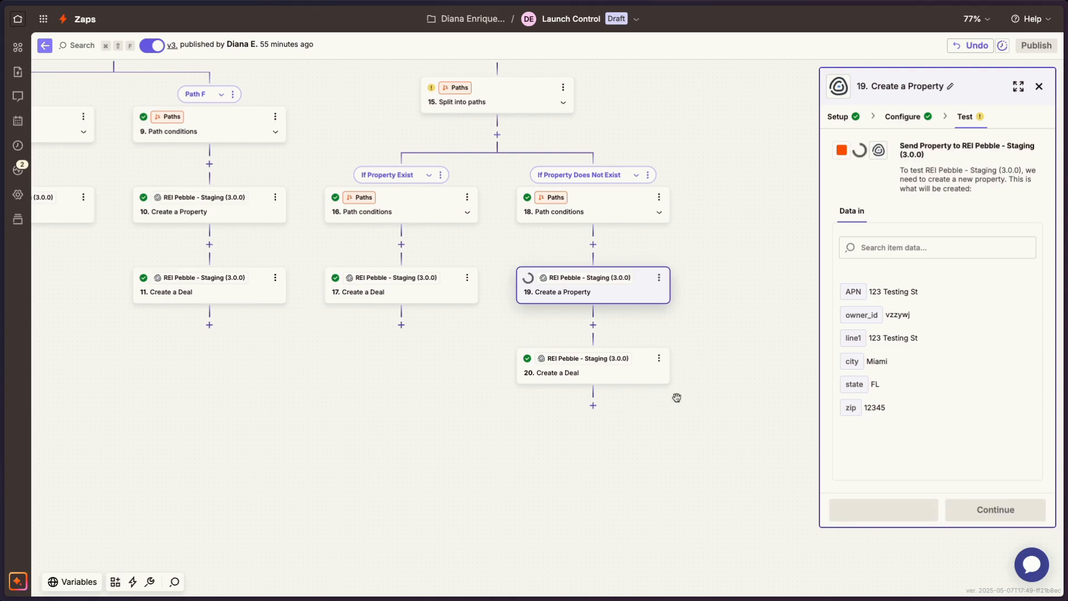
Open the Create a Deal step in the If Property Does Not Exist path and look over the Zap's paths leading to it.
click(595, 374)
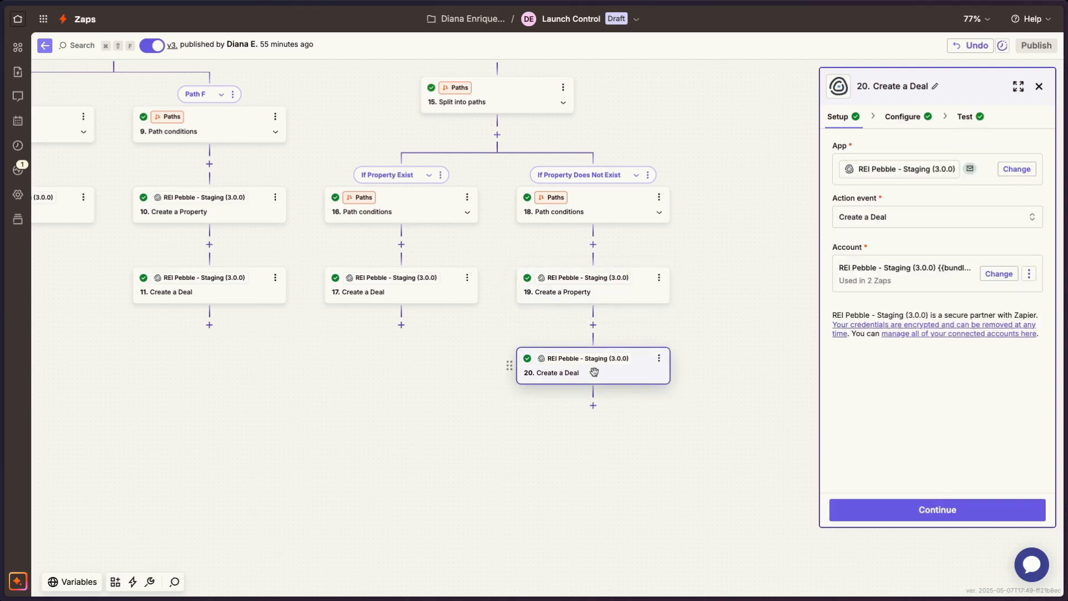
scroll(594, 371, up, 6)
scroll(595, 372, left, 3)
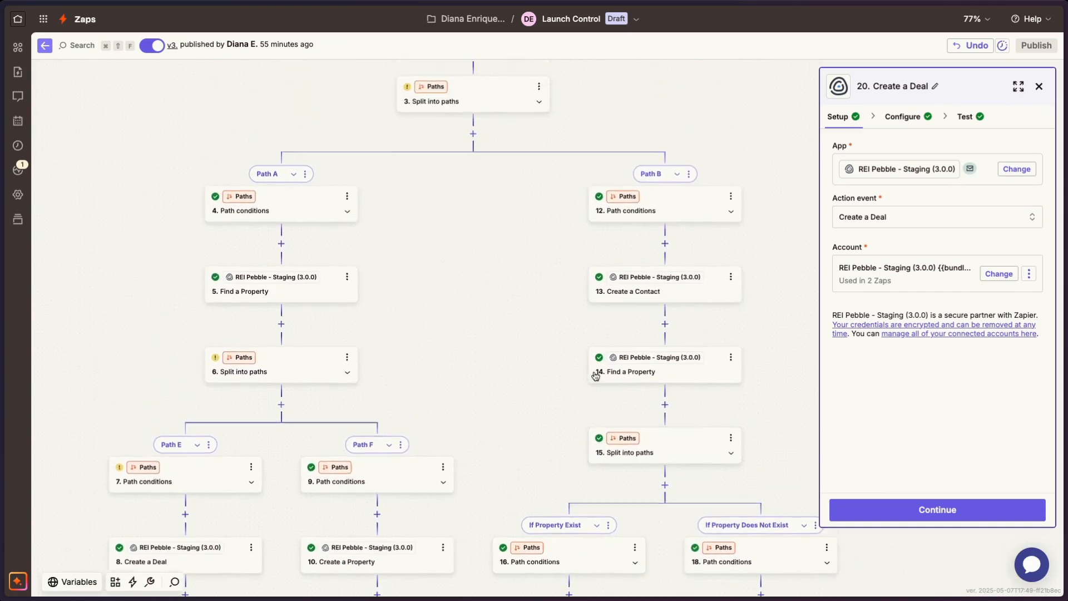
scroll(523, 366, up, 2)
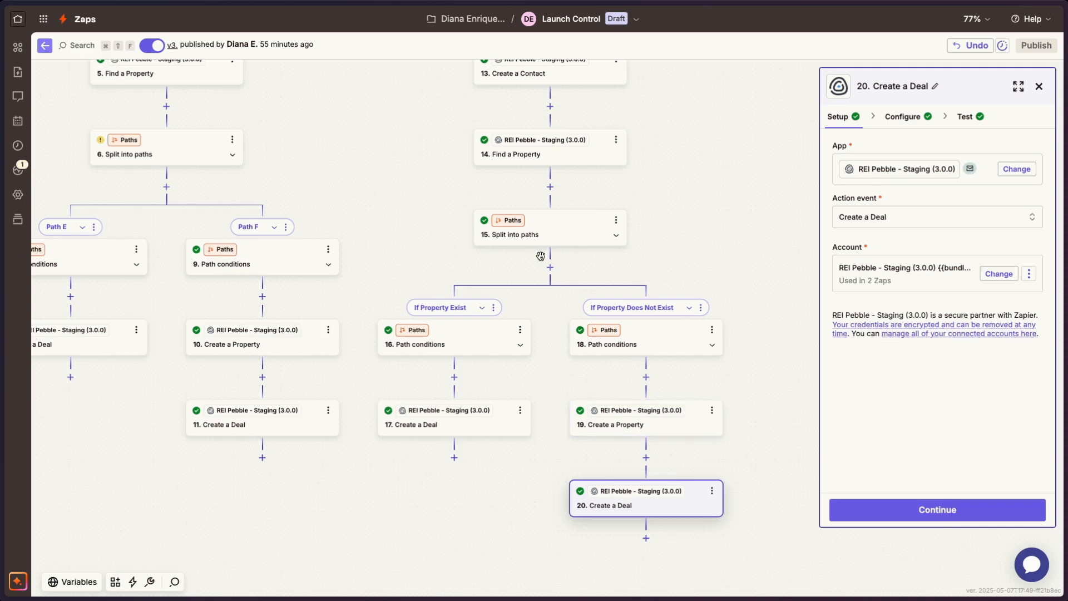
scroll(542, 257, up, 2)
scroll(542, 260, down, 2)
scroll(542, 260, down, 2)
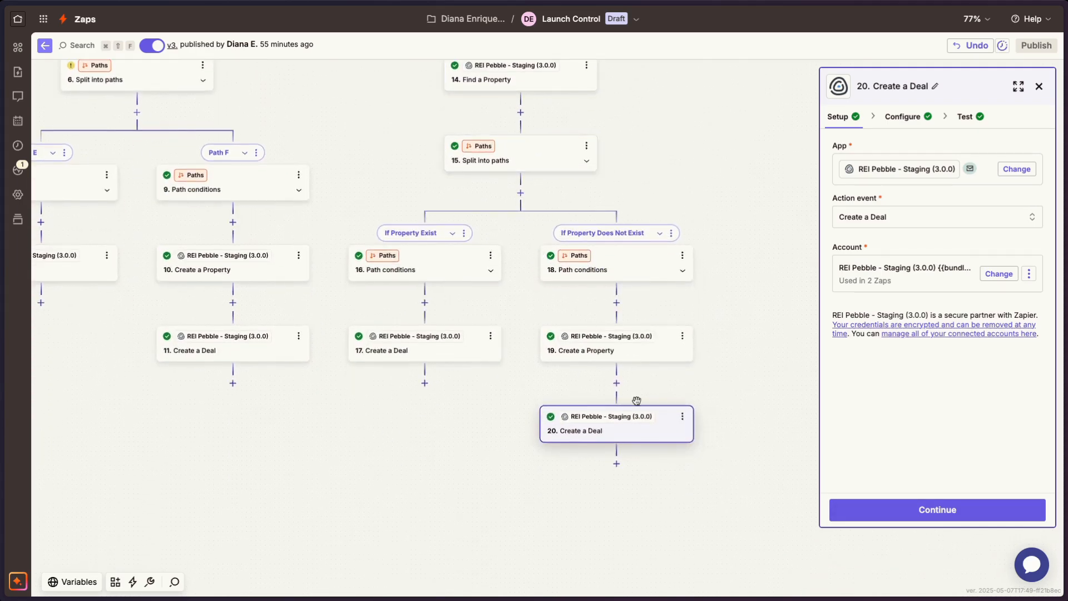
Review the Create a Deal step's title, board, stage, contact and property mappings, its action event and its test result.
click(902, 117)
scroll(892, 330, down, 2)
scroll(892, 331, up, 2)
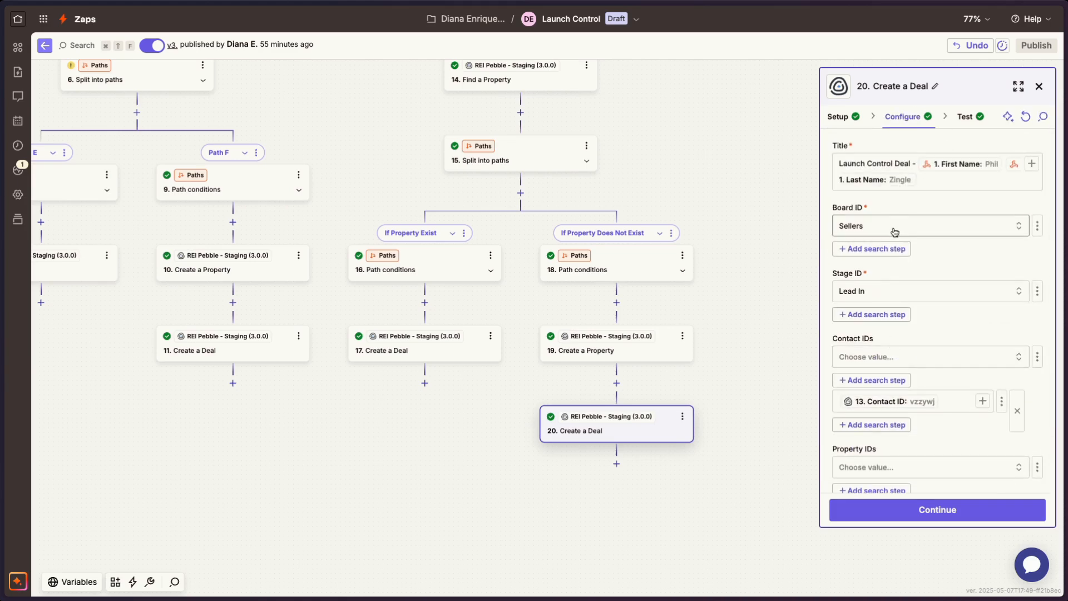
scroll(851, 361, down, 2)
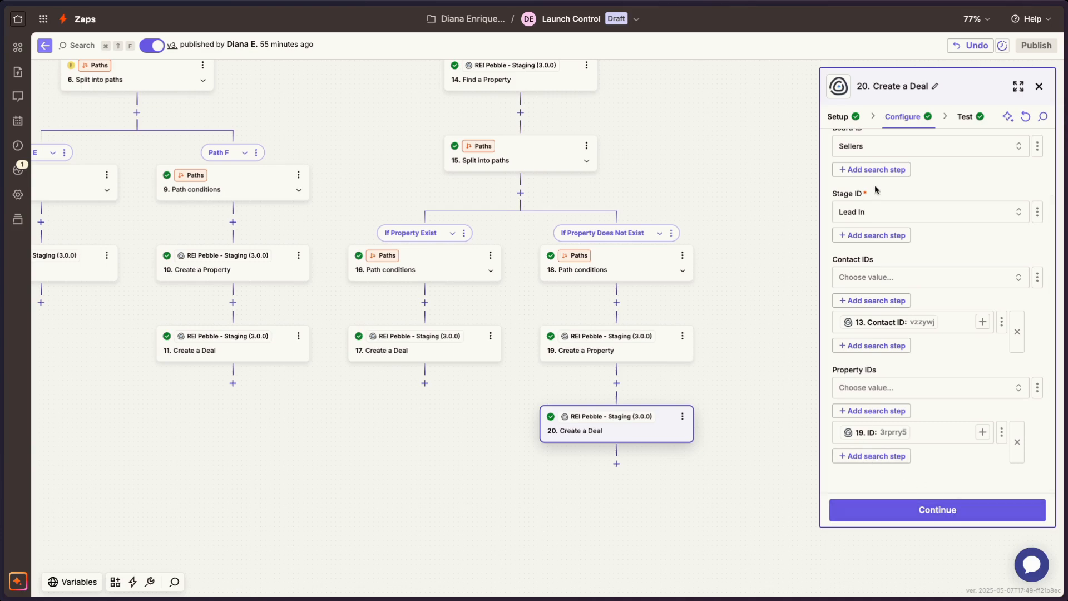
click(832, 114)
click(897, 217)
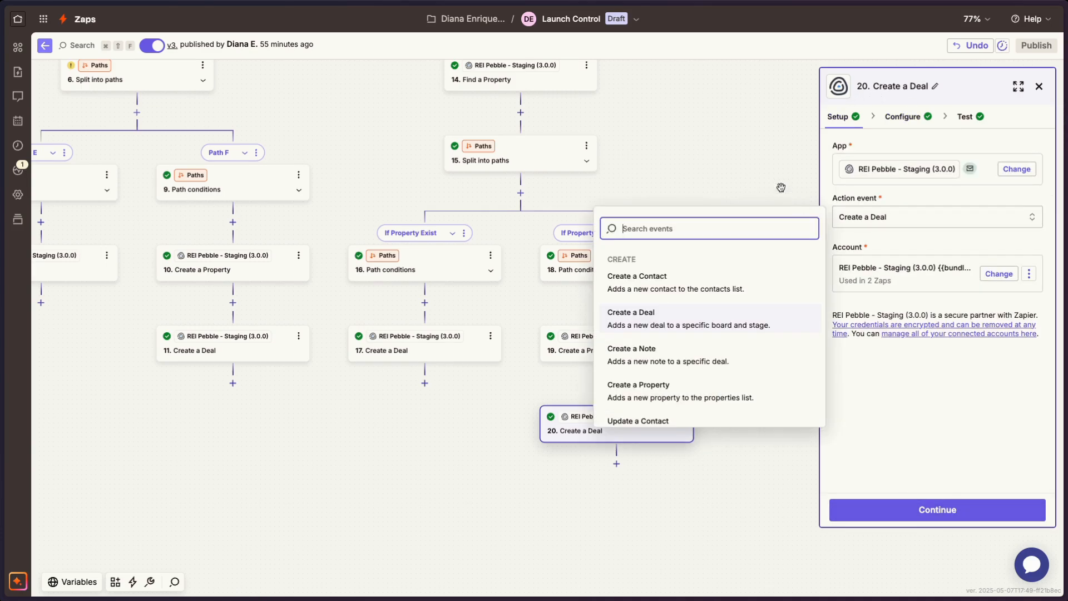
click(772, 177)
click(913, 511)
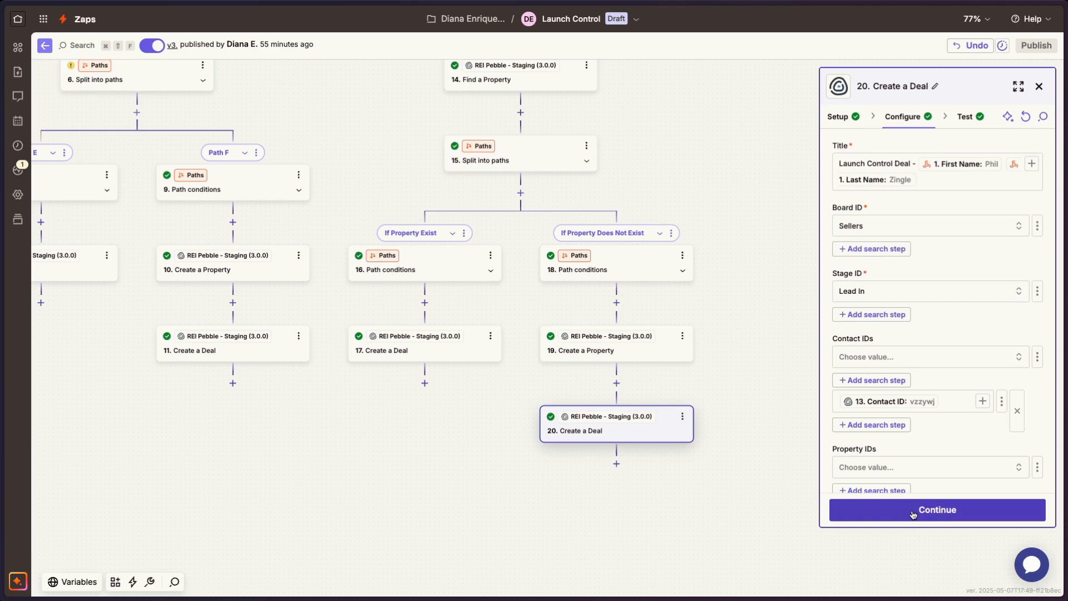
click(913, 511)
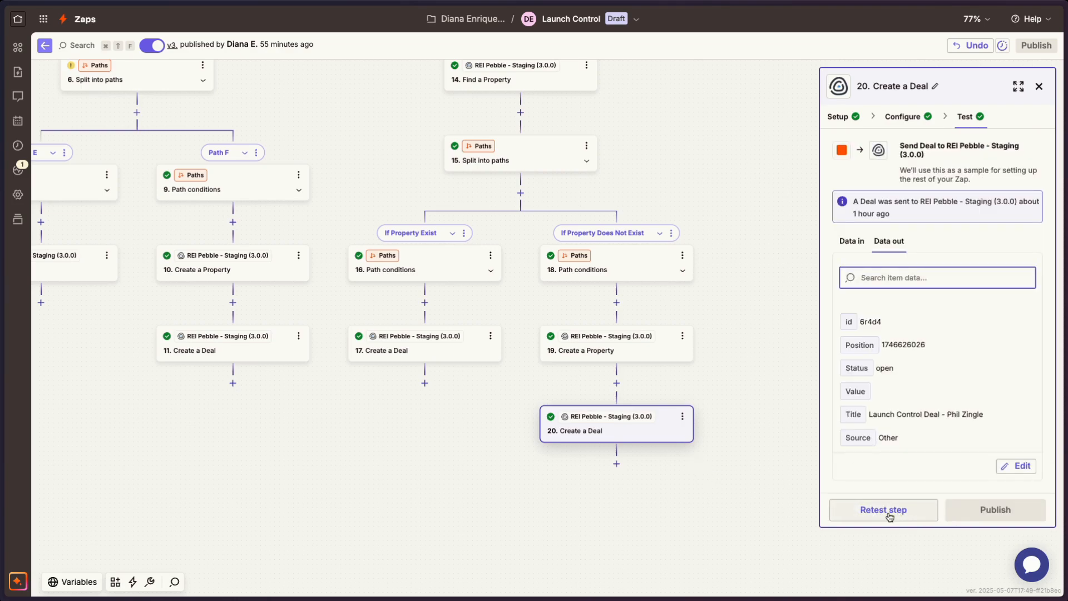
Add an REI Pebble - Staging action after the Create a Deal step in the If Property Does Not Exist path.
click(617, 464)
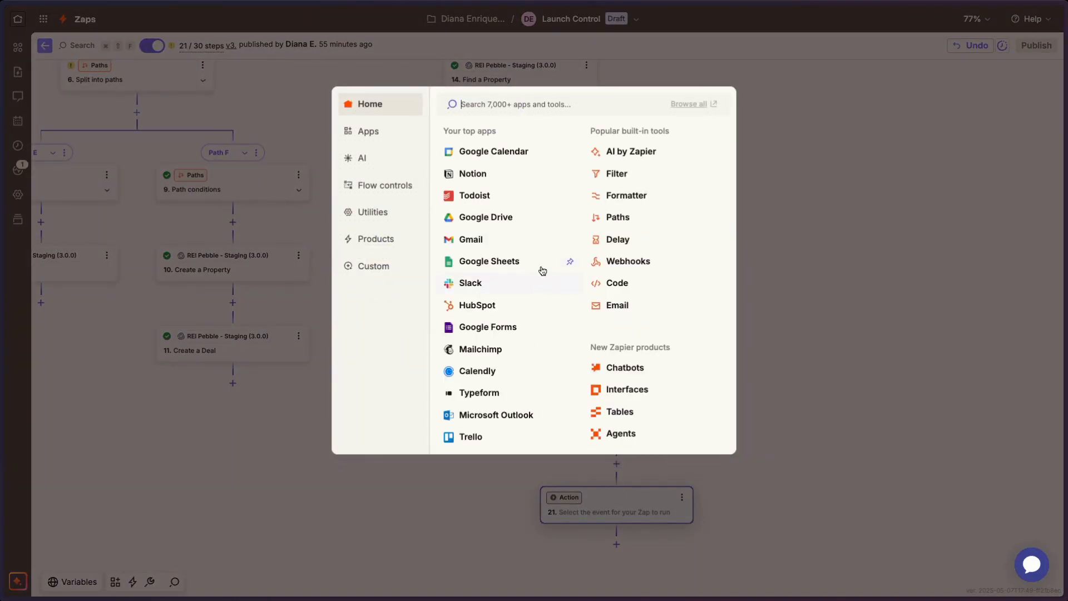
text(pebb)
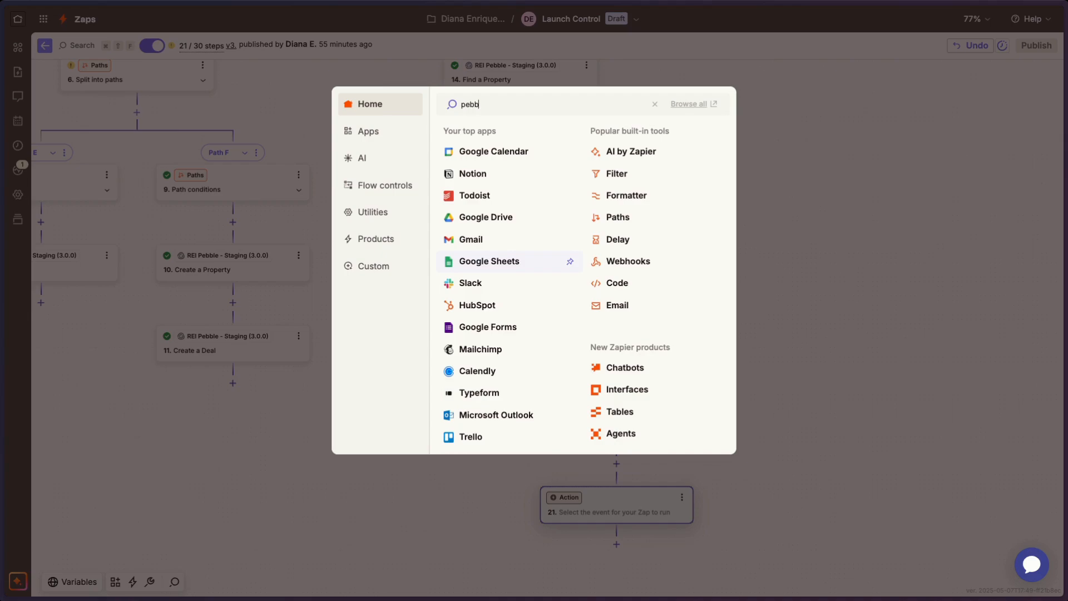
text(le)
click(513, 142)
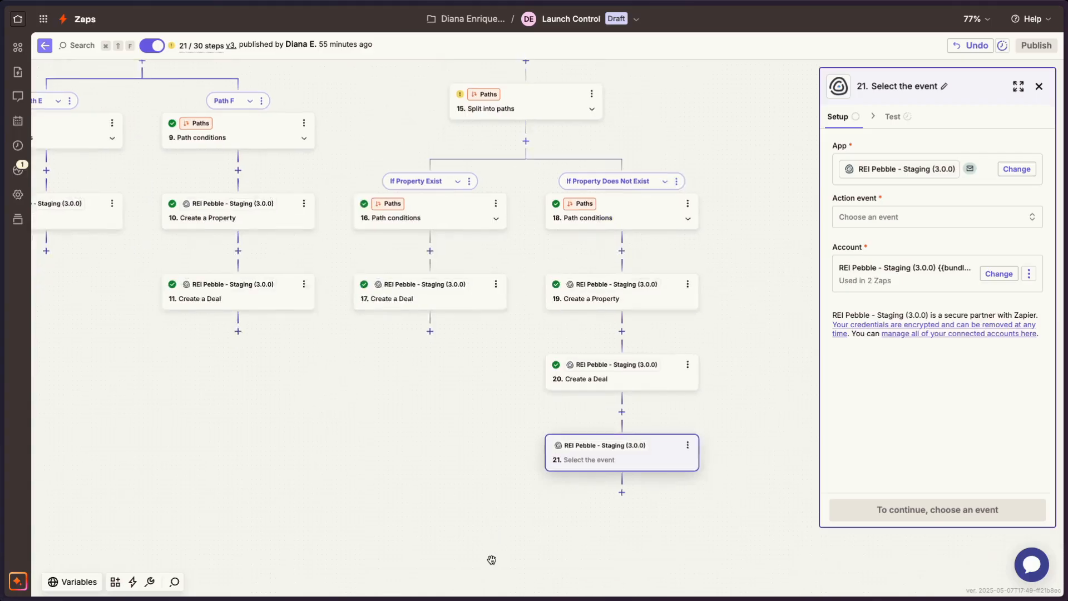
Set the new action's event to Update a Deal and continue to its configuration.
click(851, 222)
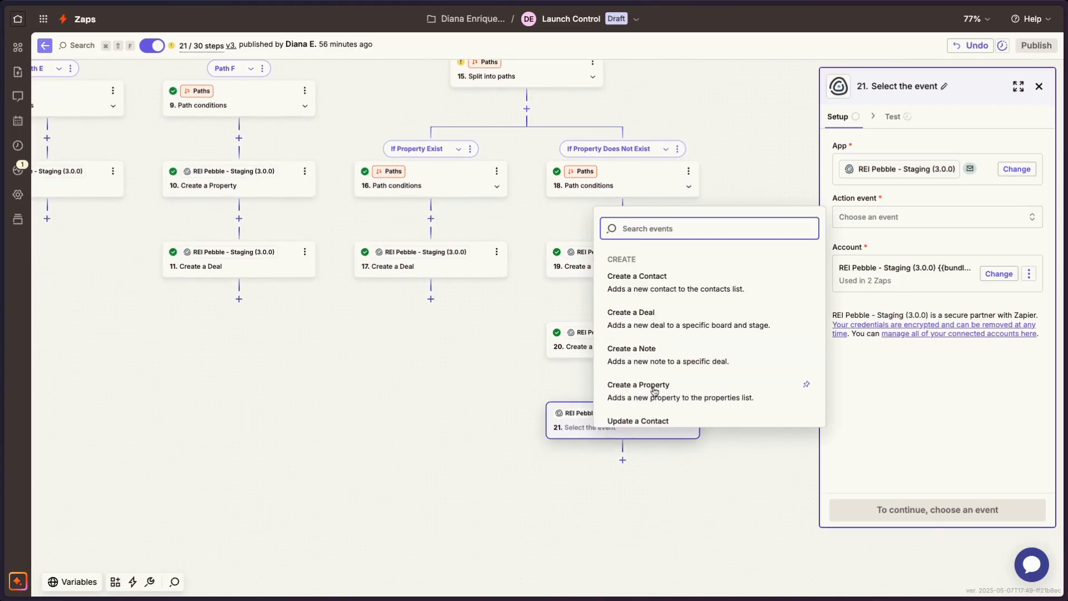
scroll(654, 391, down, 5)
click(649, 303)
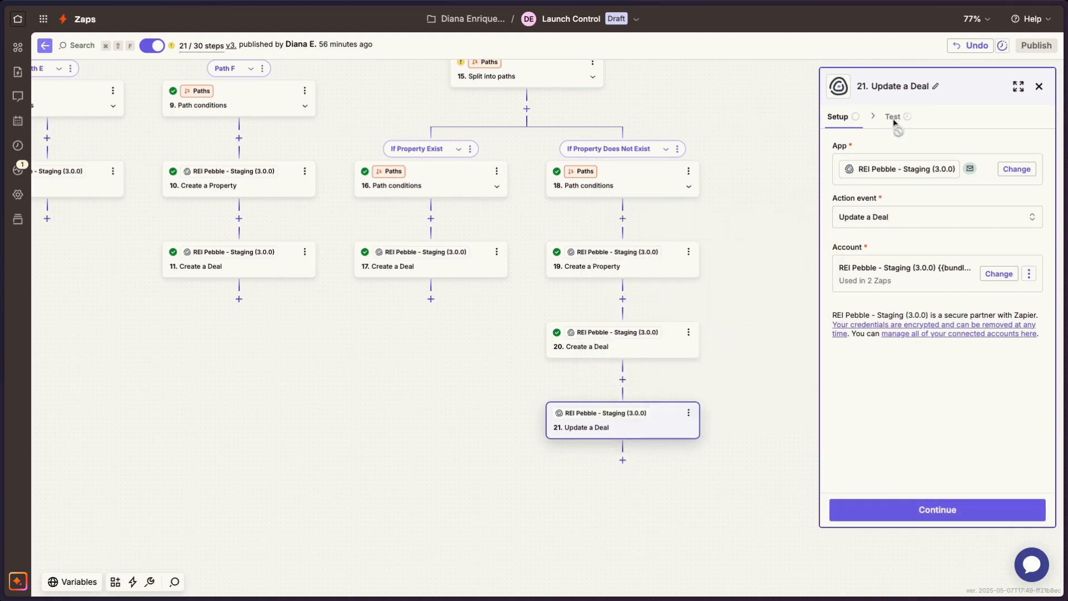
click(933, 507)
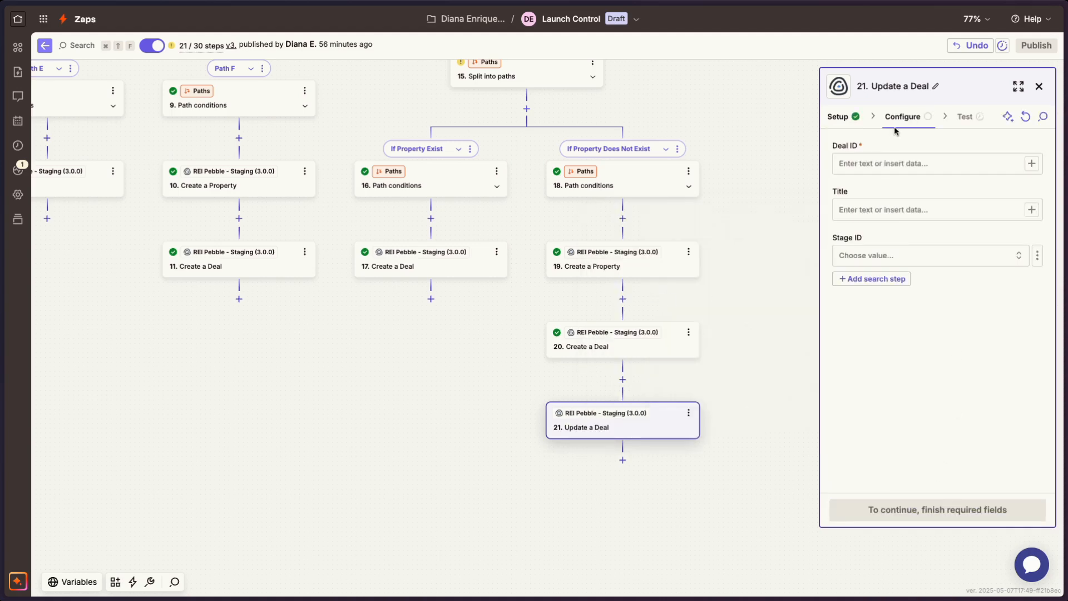
Map the Update a Deal step's Deal ID to the id from the preceding Create a Deal step.
click(873, 161)
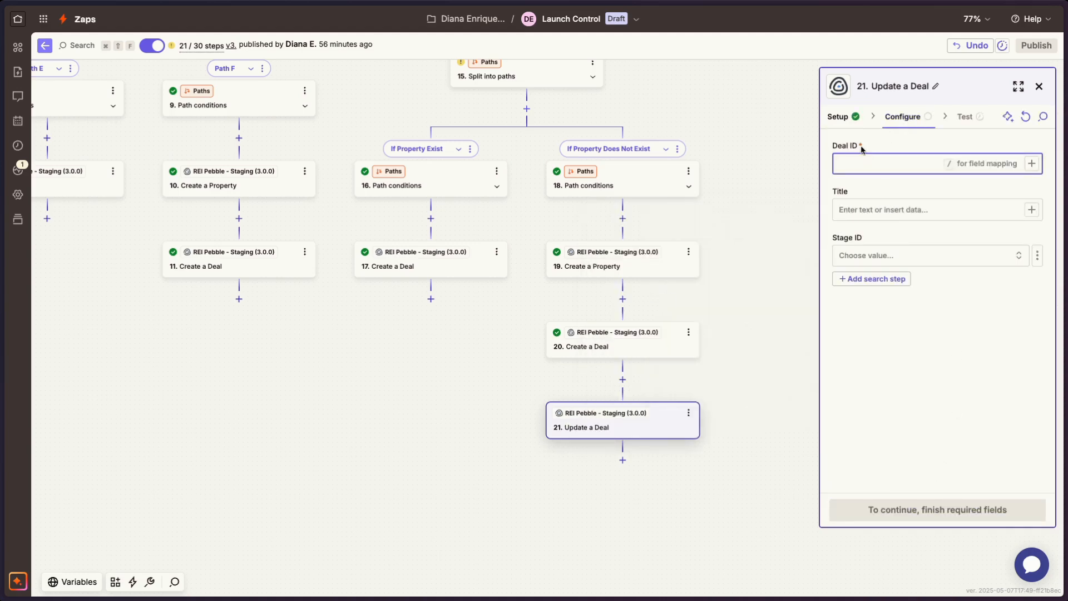
click(1032, 163)
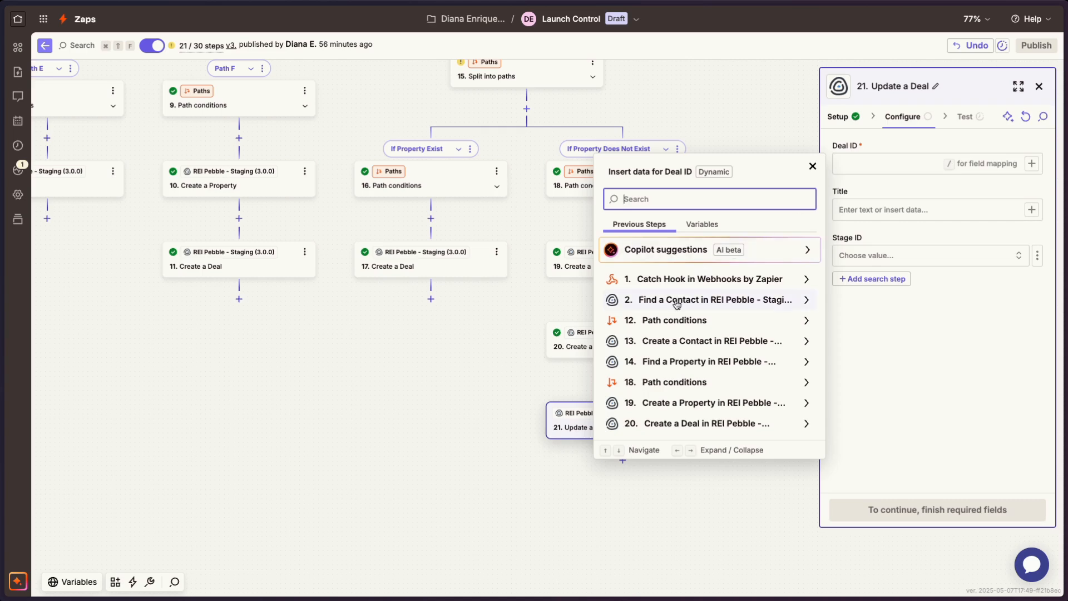
click(674, 423)
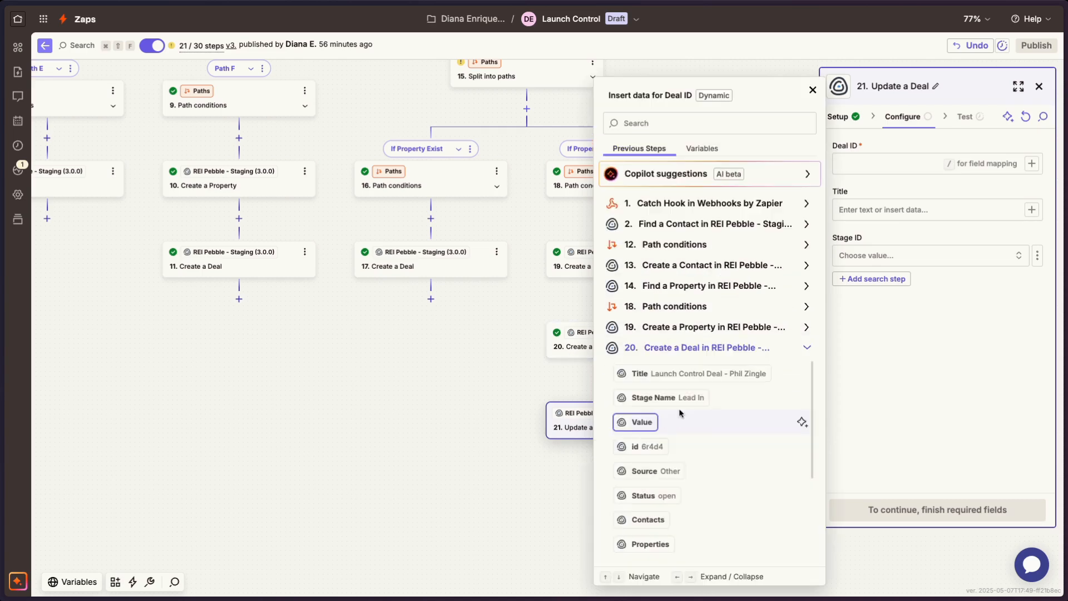
click(646, 447)
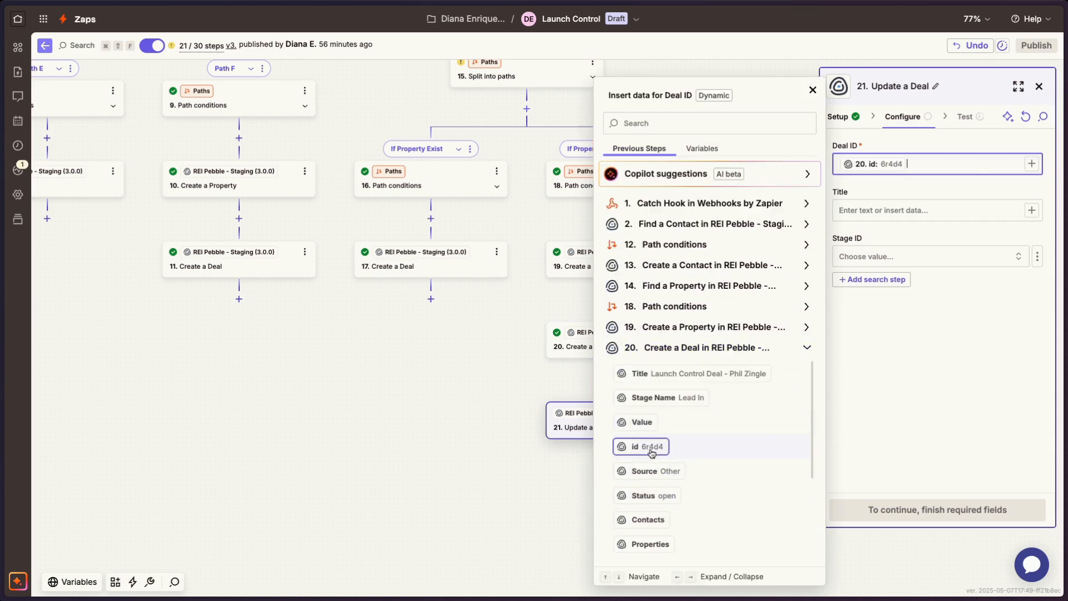
click(894, 210)
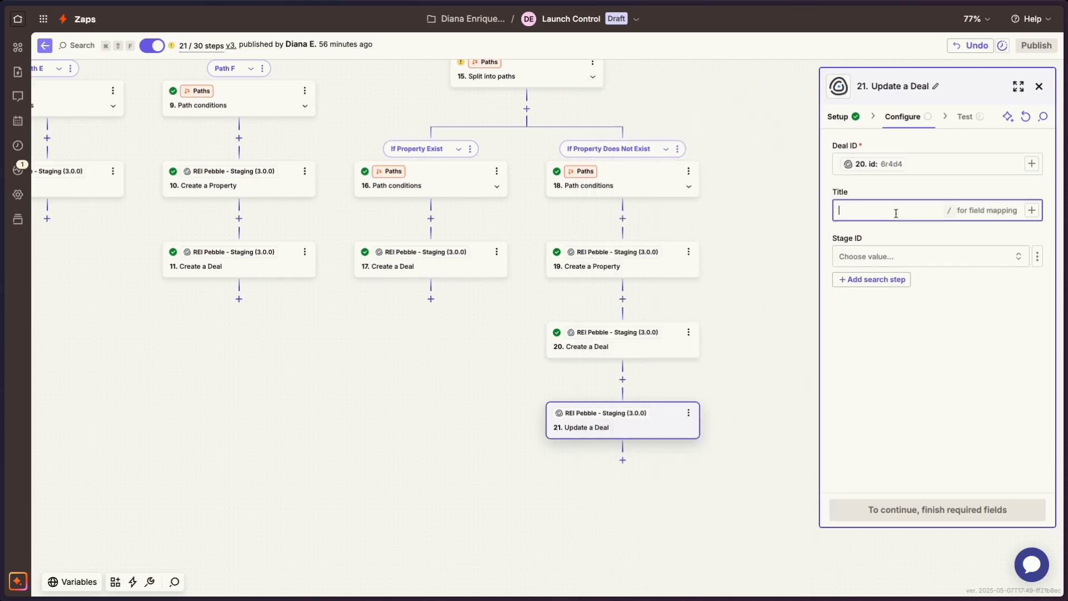
click(919, 121)
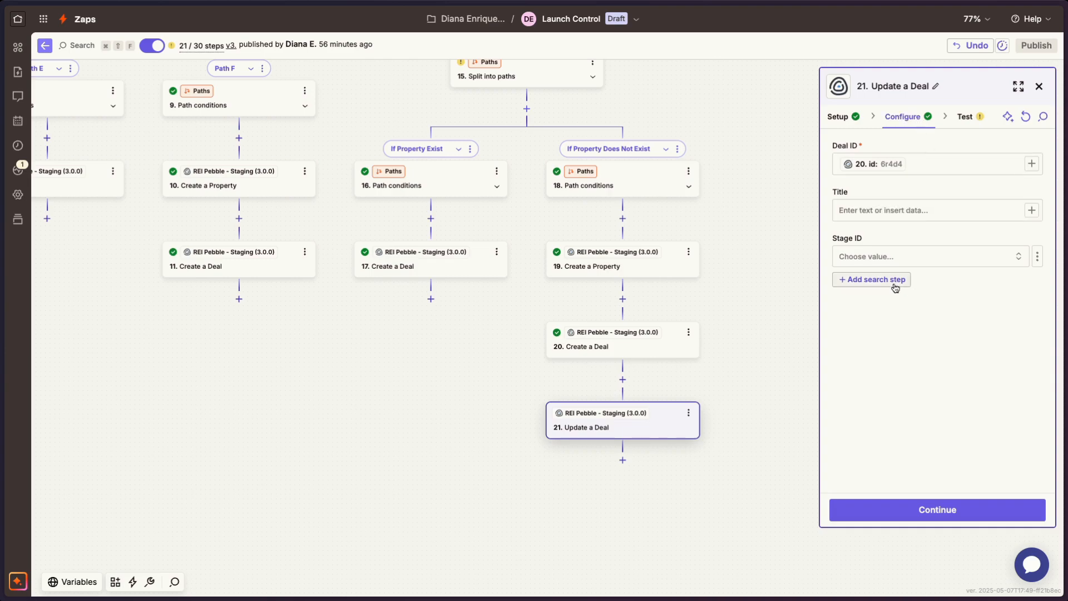
click(842, 117)
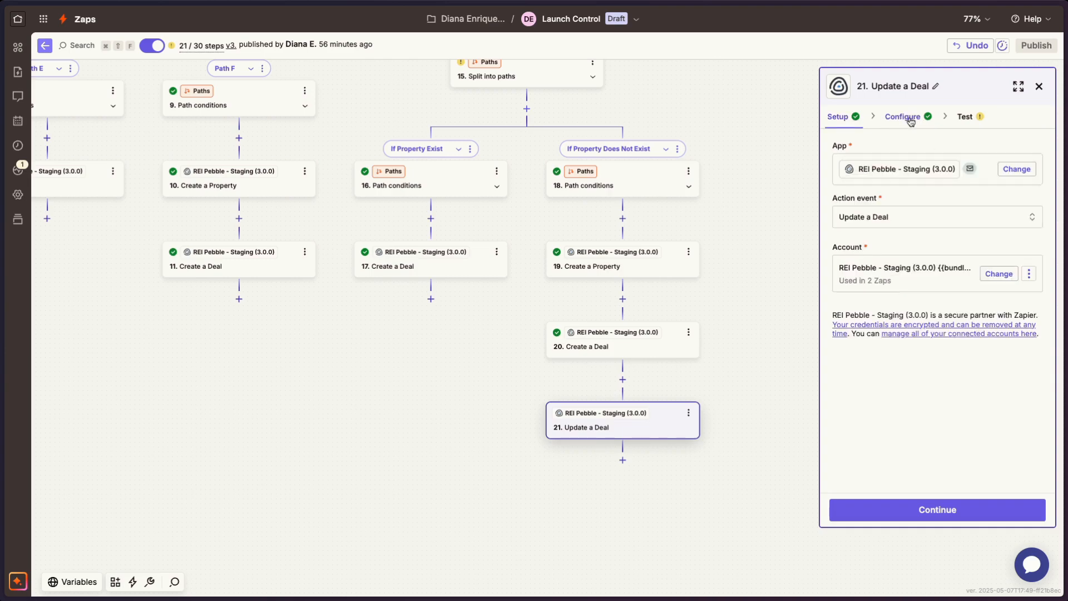
click(908, 119)
click(923, 257)
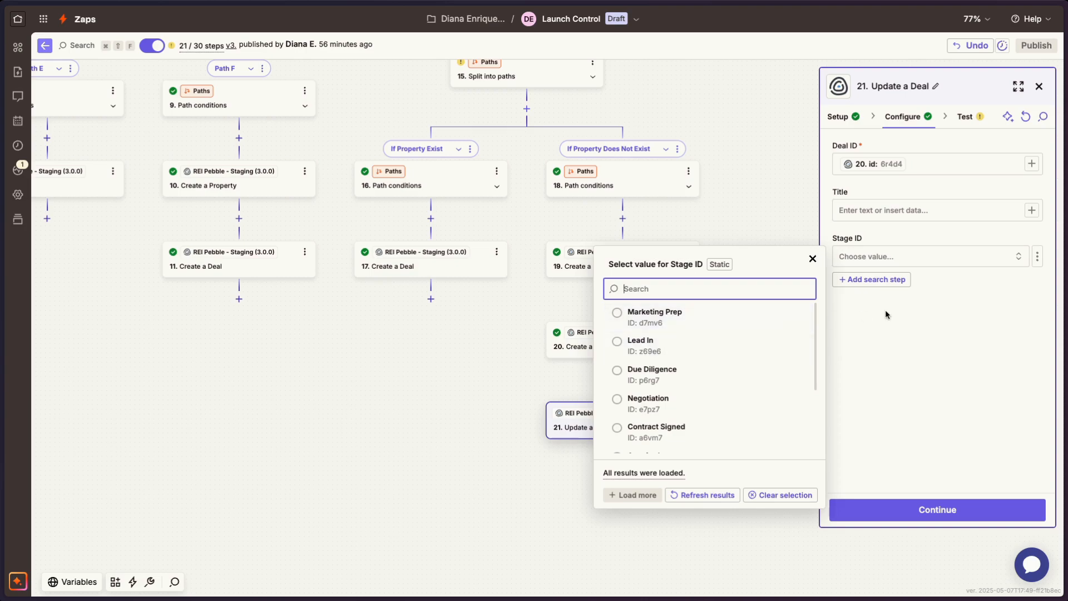
click(860, 280)
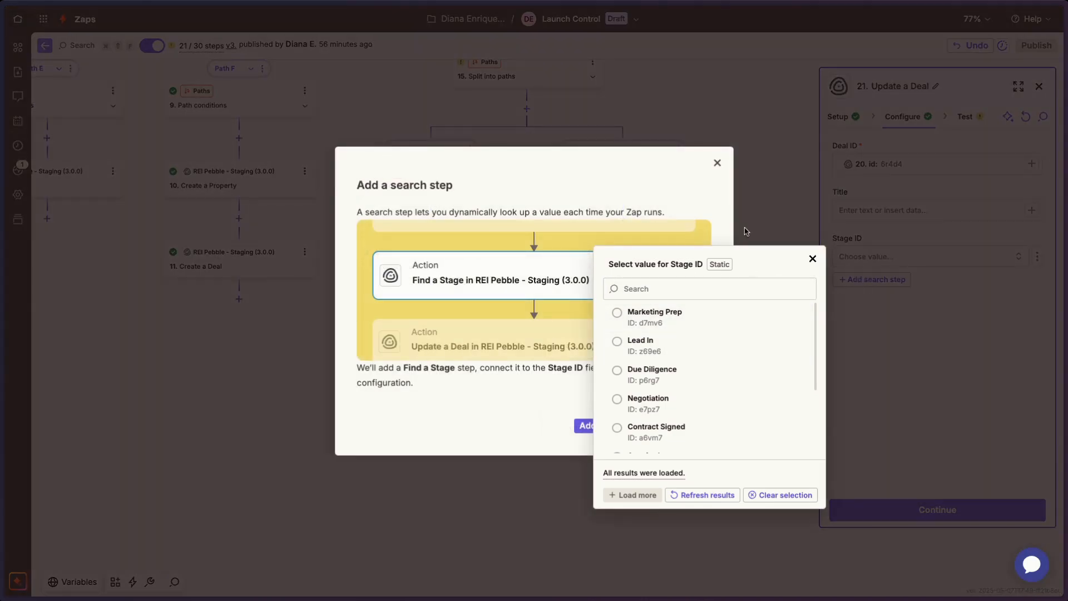
click(718, 164)
click(812, 259)
Change the last action's event to Create a Note.
click(842, 118)
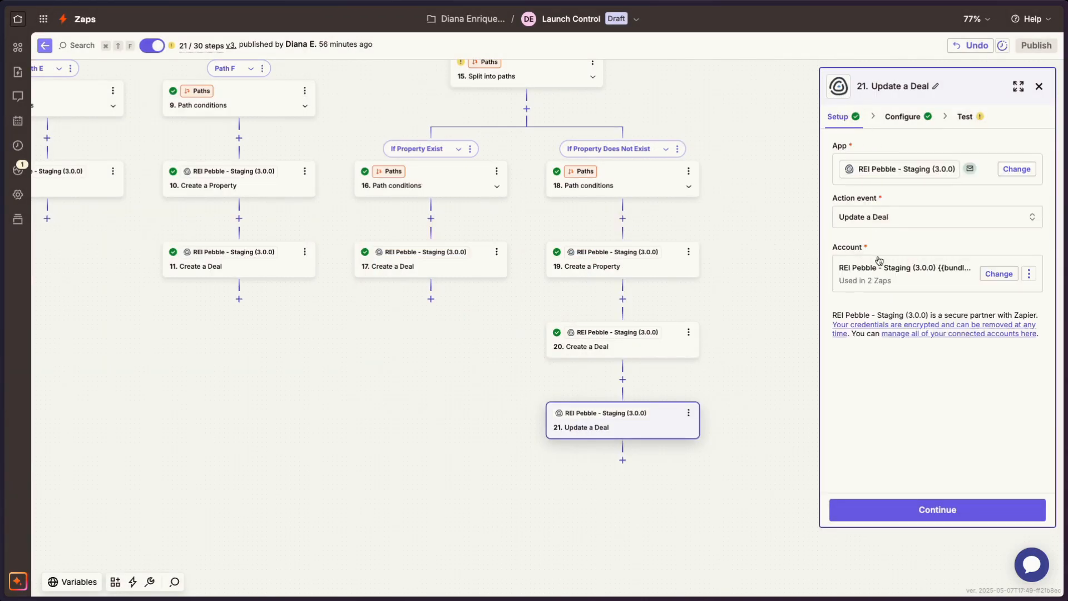
click(876, 218)
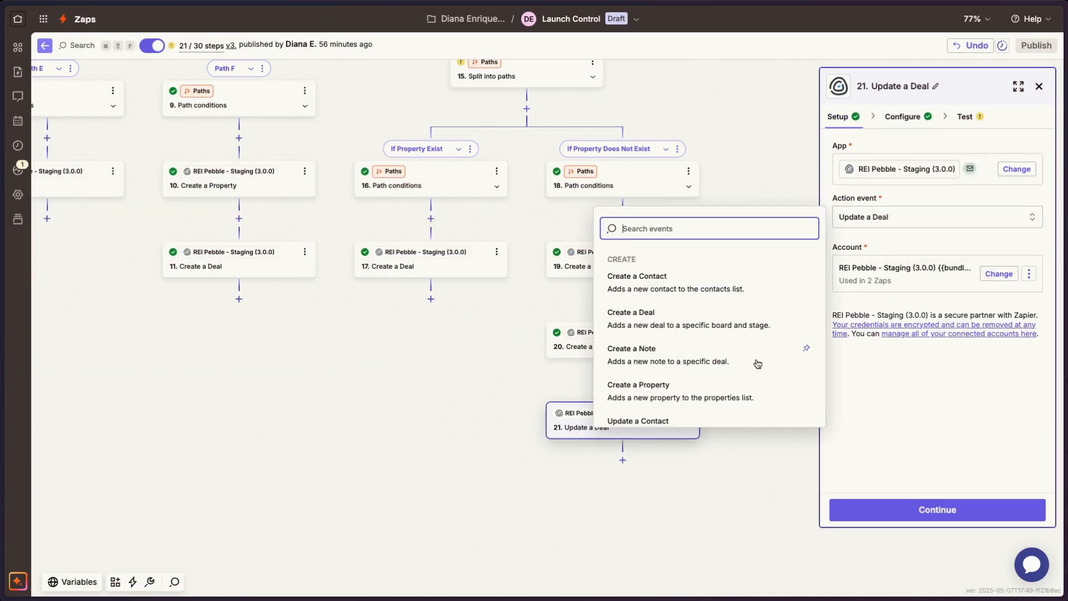
click(721, 364)
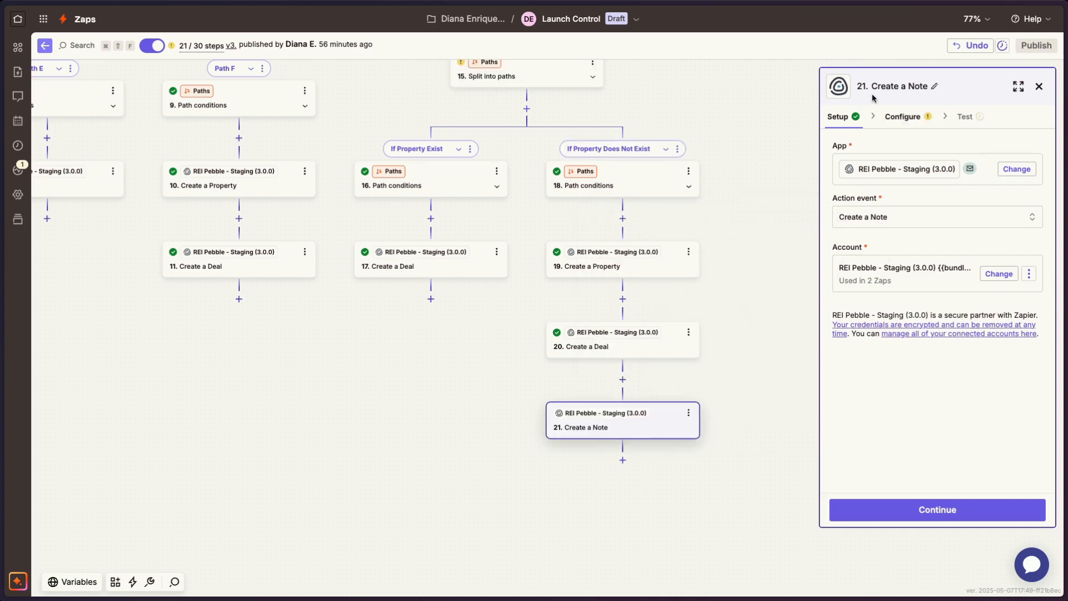
Map the note's Deal ID as a custom value to the id from the preceding Create a Deal step.
click(899, 116)
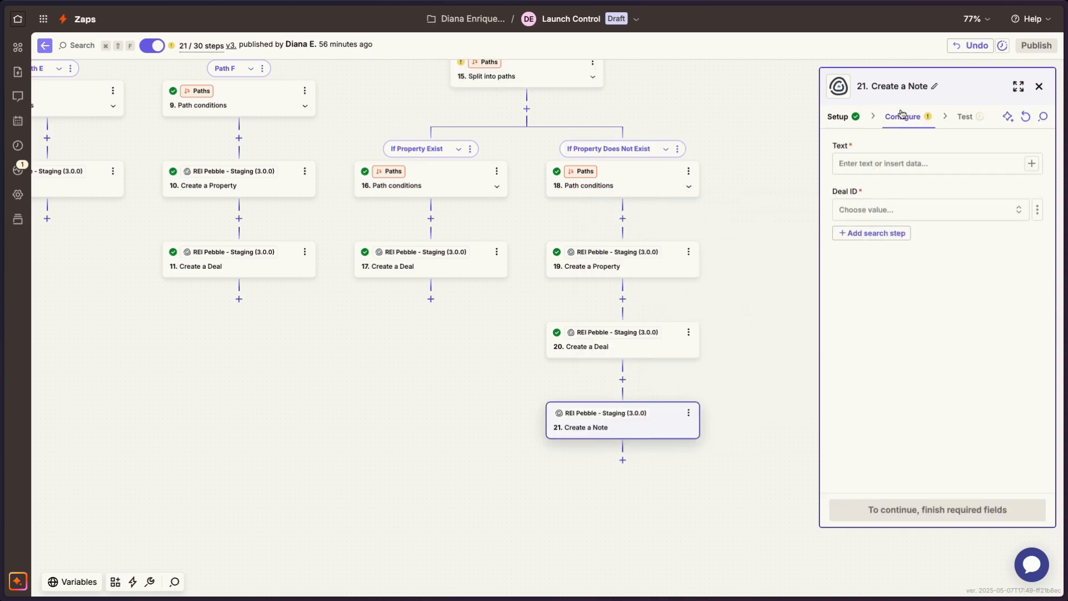
click(884, 213)
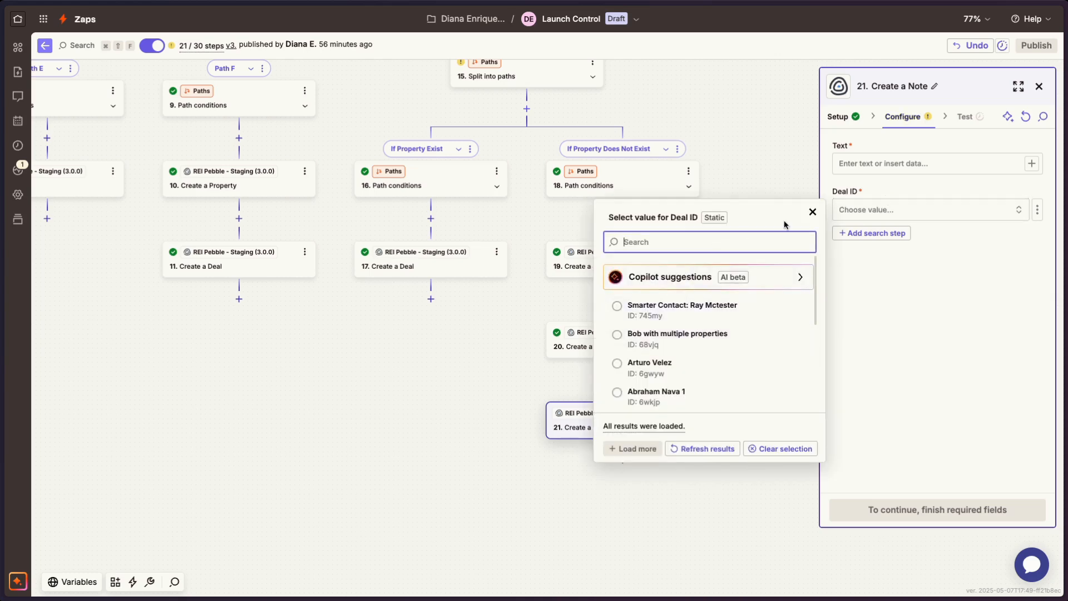
click(1038, 210)
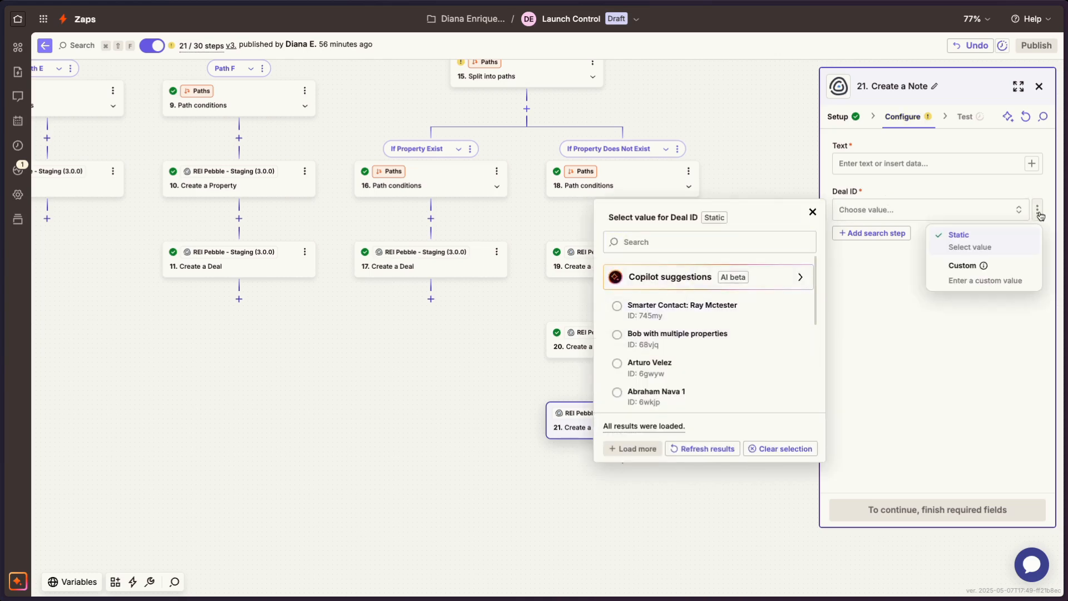
click(974, 281)
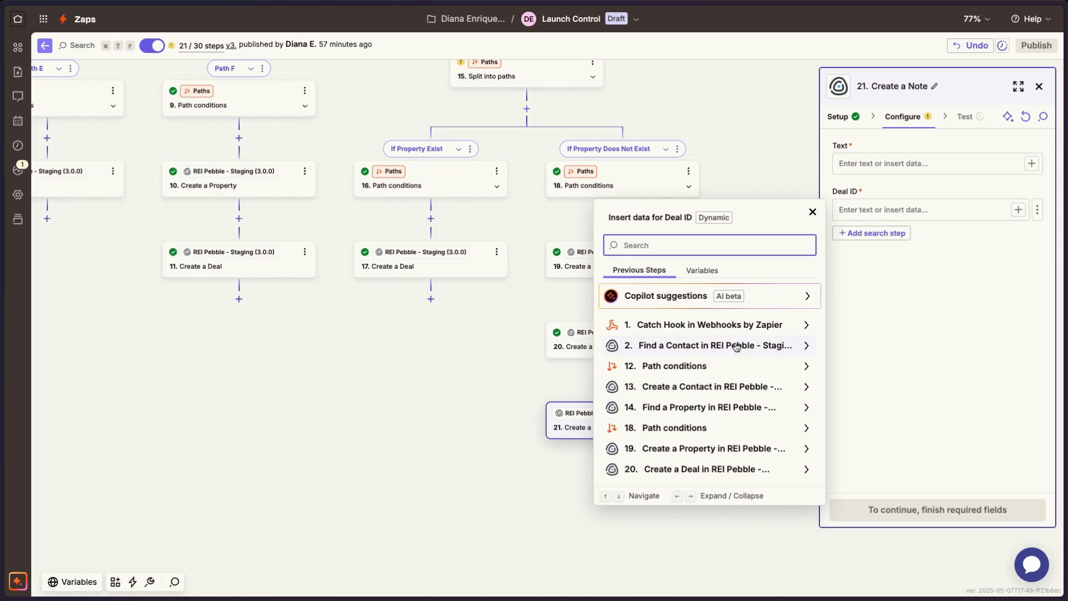
click(705, 474)
click(652, 445)
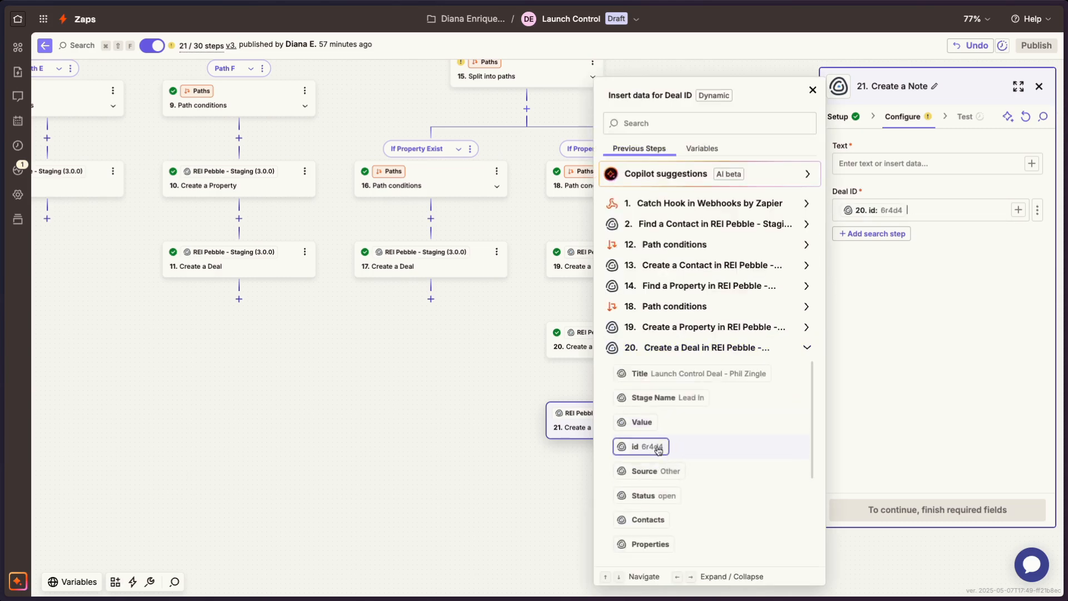
click(930, 302)
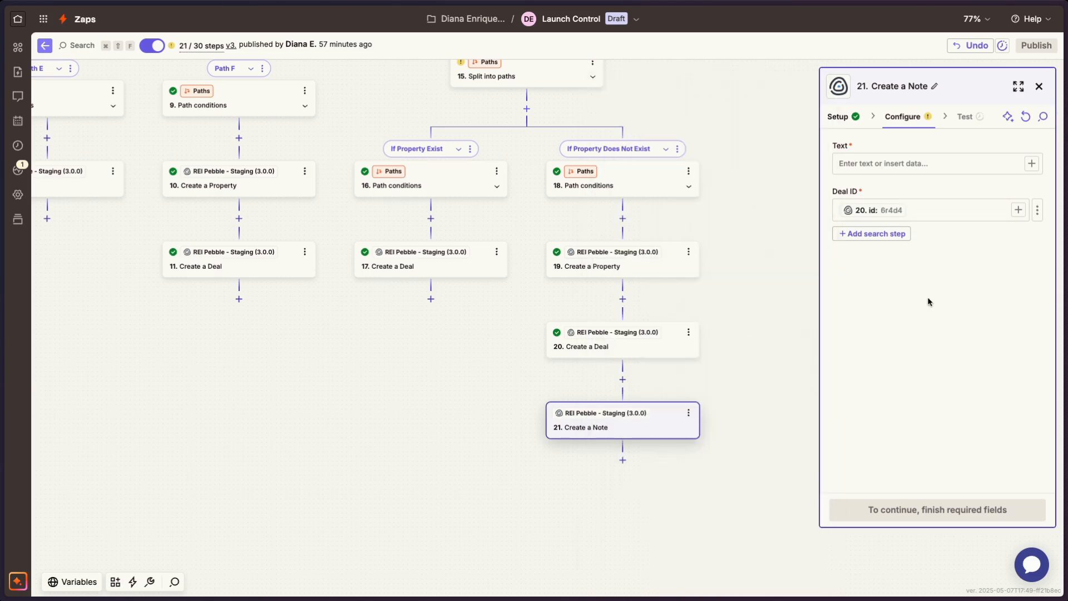
Map the note's Text to Messages Content from the Catch Hook step, and test the Create a Note step.
click(904, 163)
click(1031, 163)
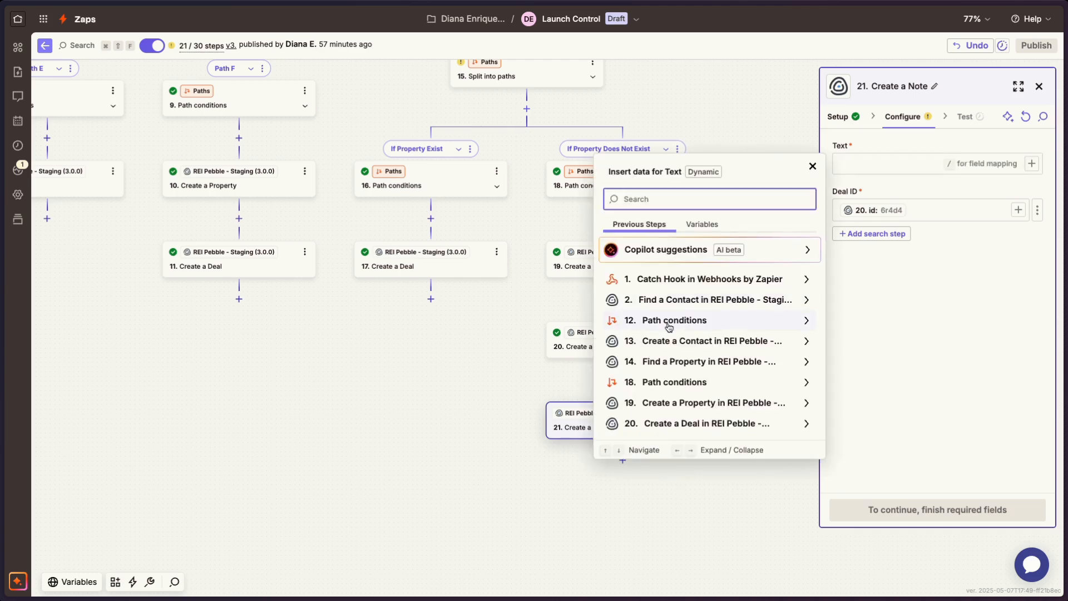
click(759, 281)
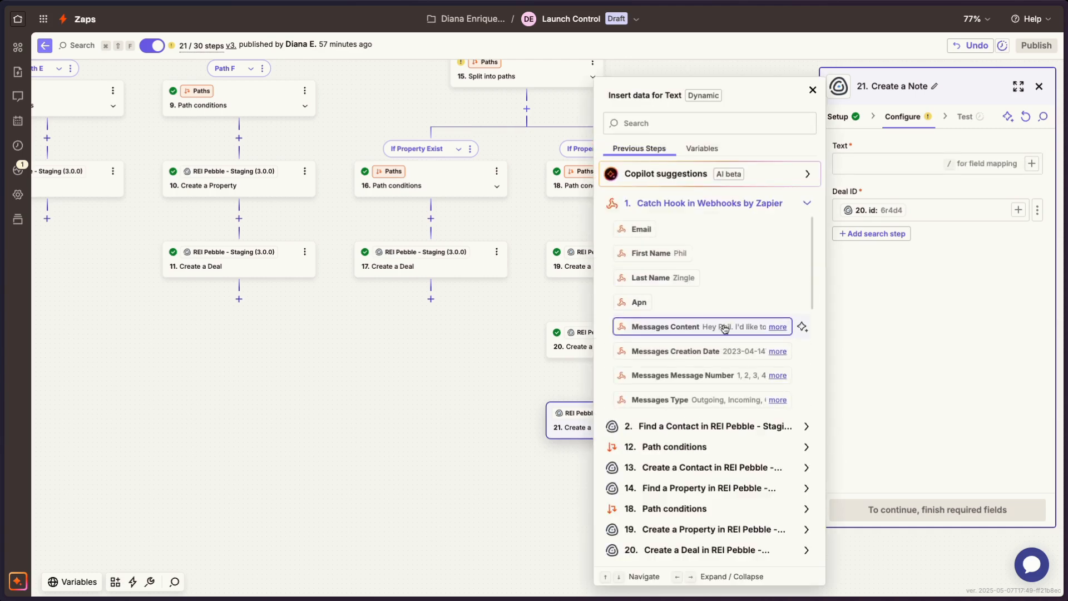
scroll(718, 326, down, 1)
click(708, 315)
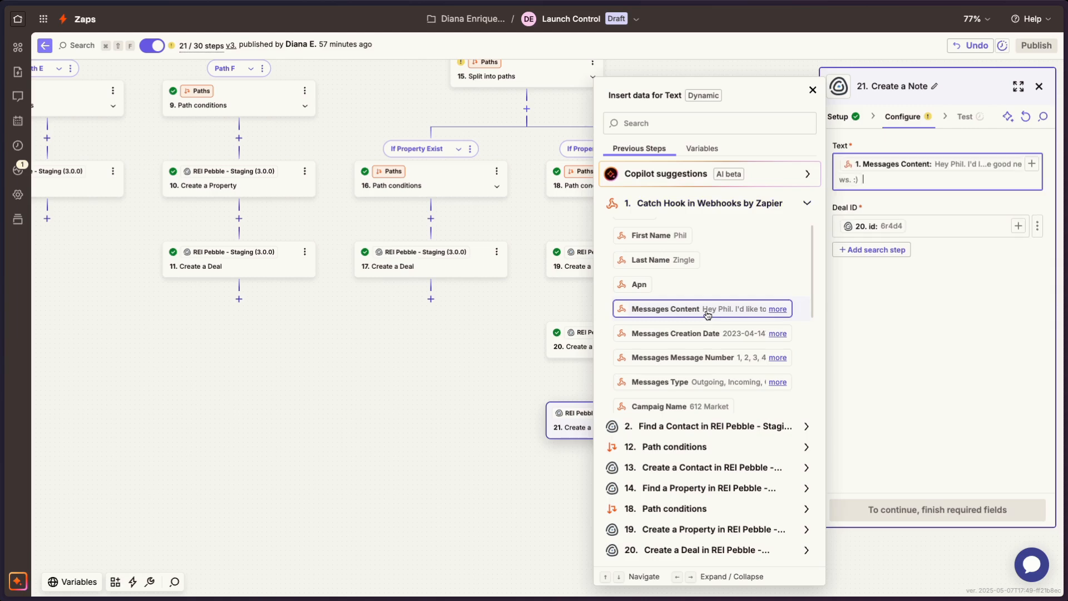
click(964, 297)
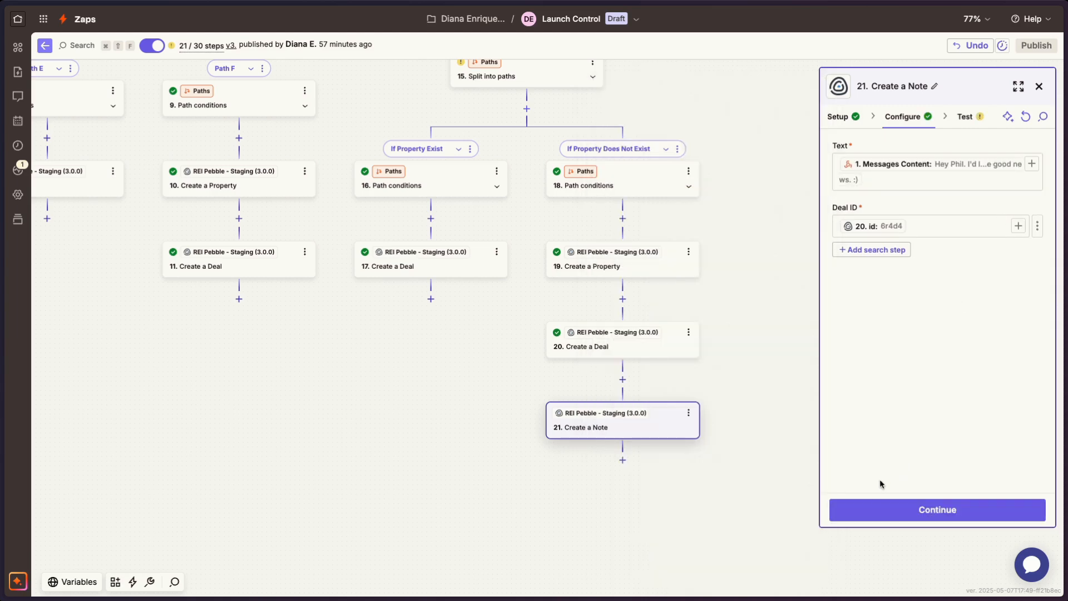
click(880, 513)
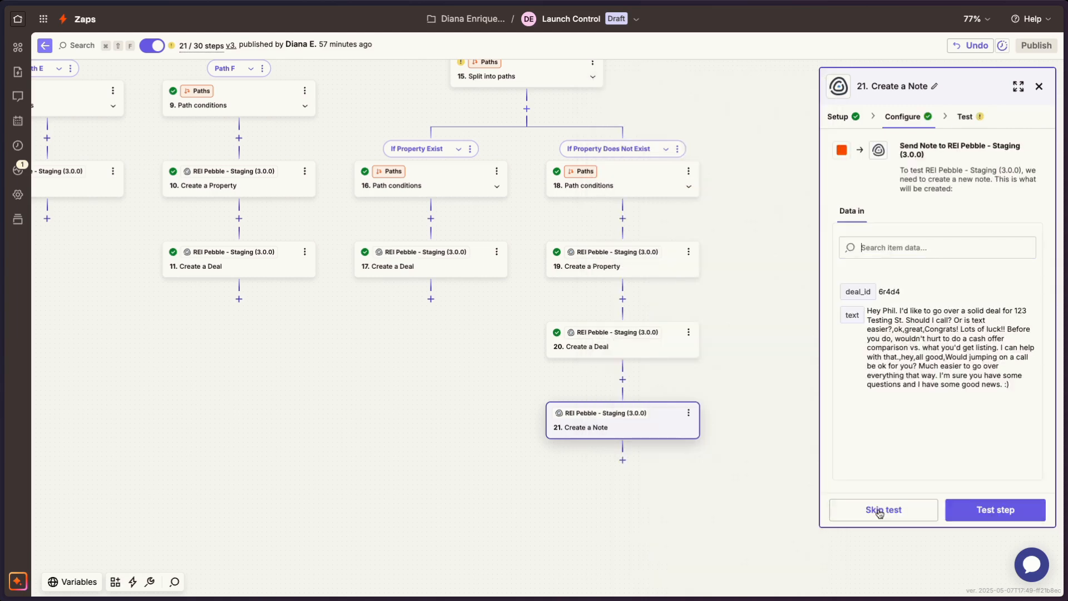
click(973, 514)
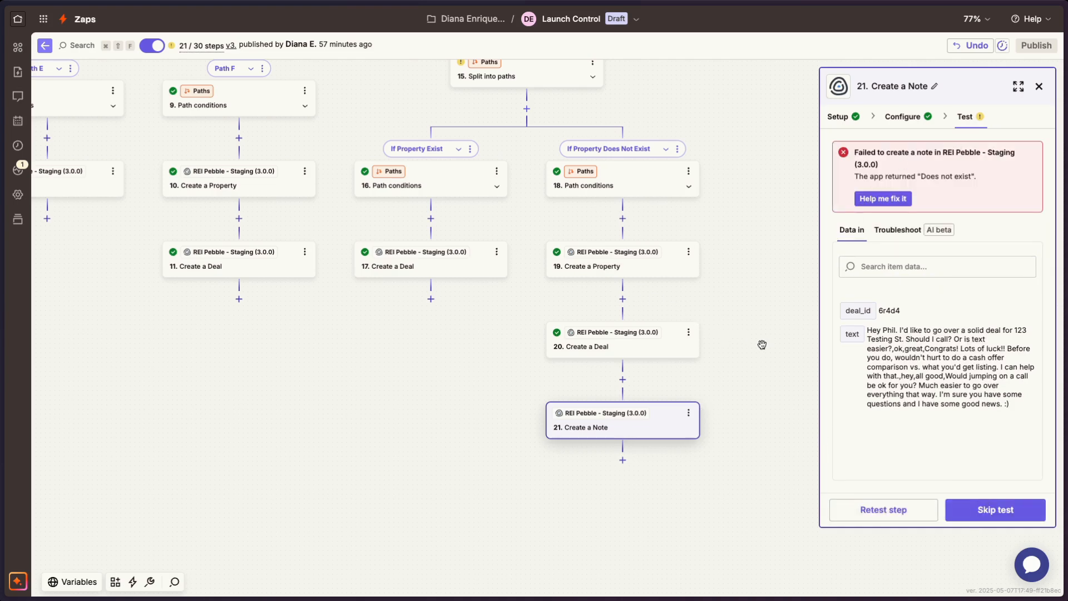
Review the Create a Note step's setup, field mappings and test result, and look over the whole Zap's path structure.
click(902, 116)
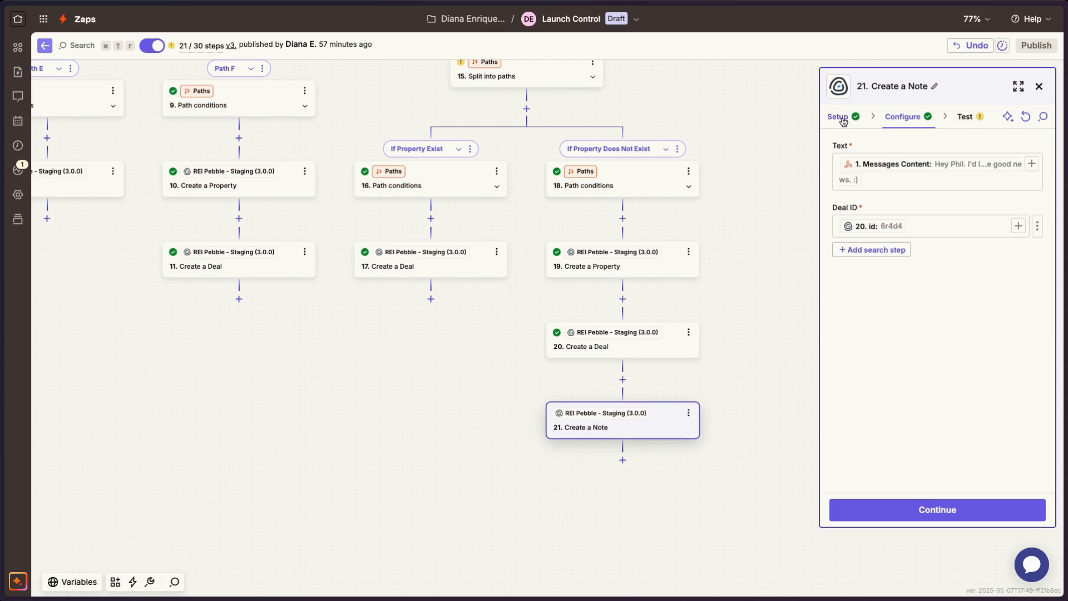
click(839, 117)
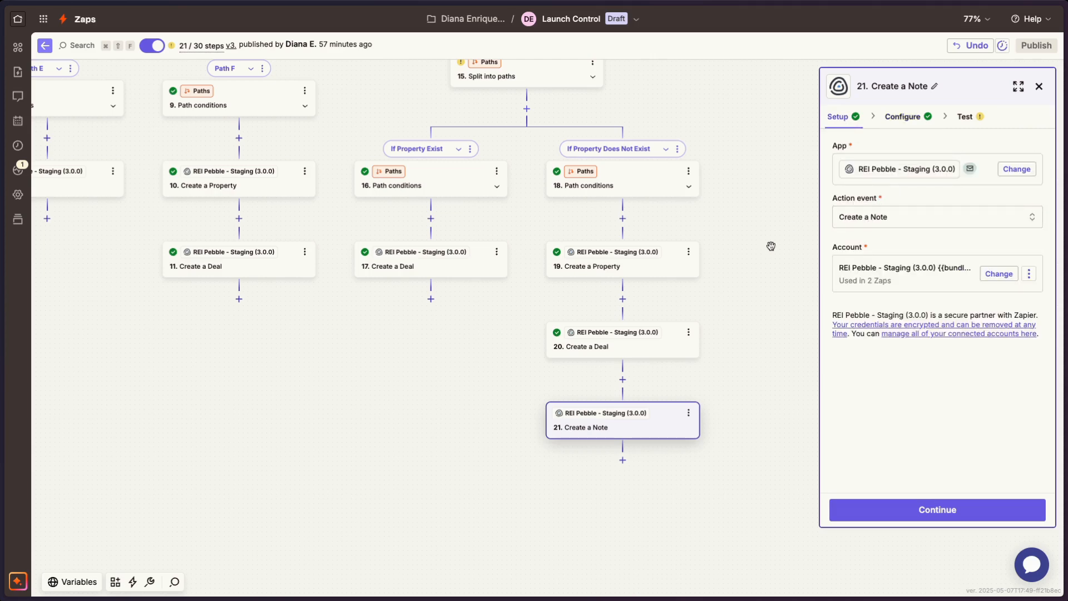
click(900, 118)
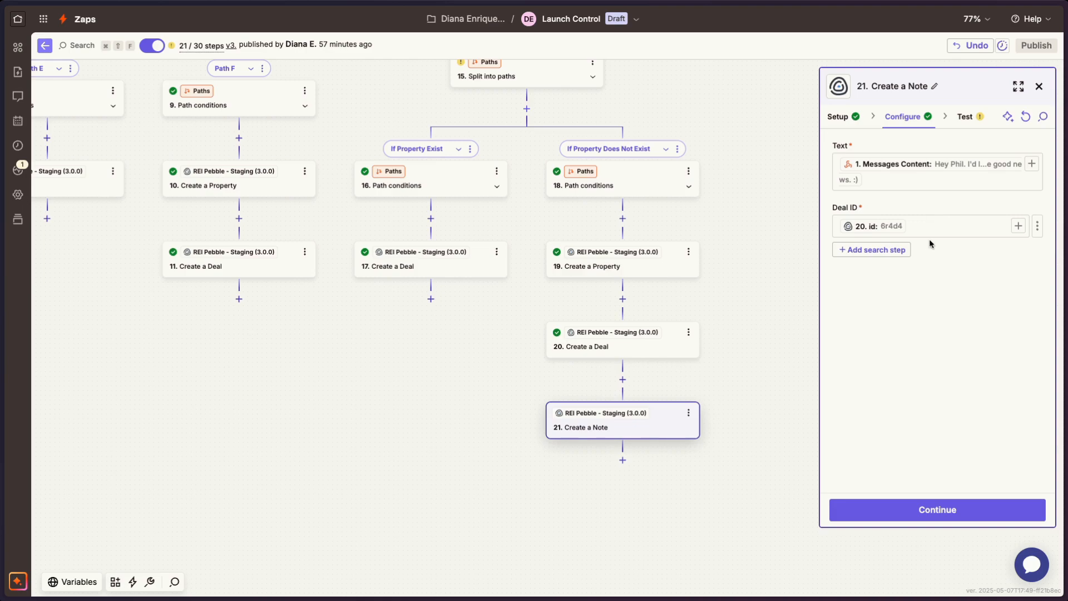
click(966, 116)
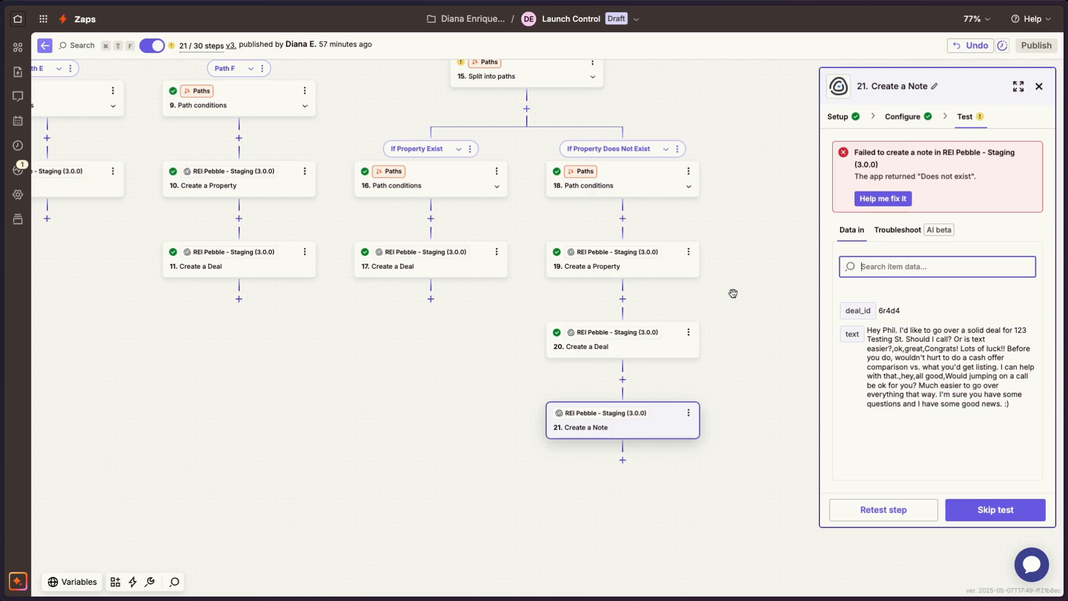
click(501, 404)
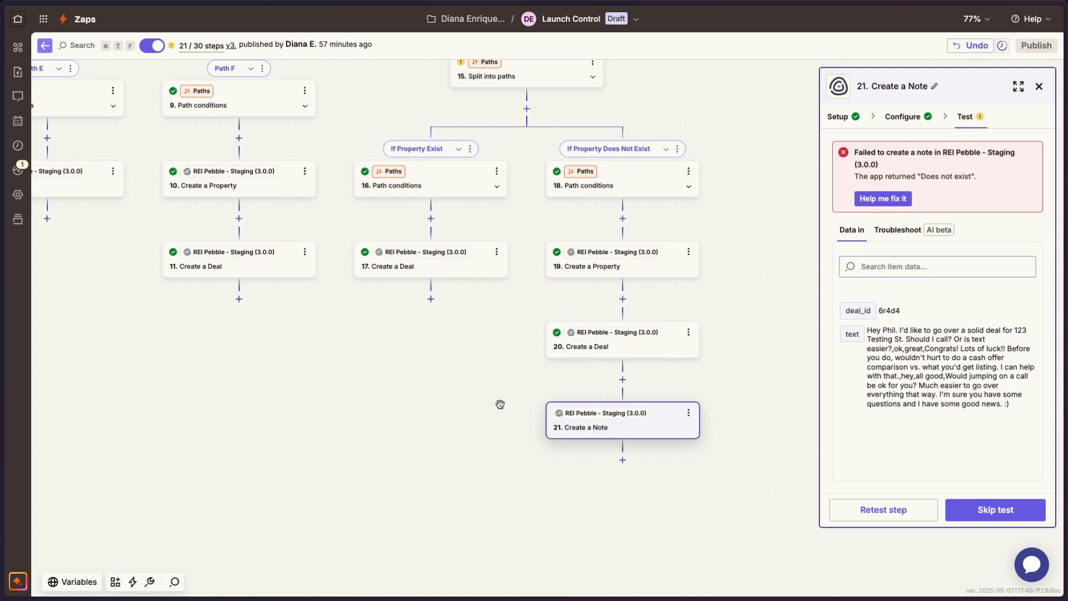
scroll(500, 404, up, 5)
scroll(500, 404, down, 10)
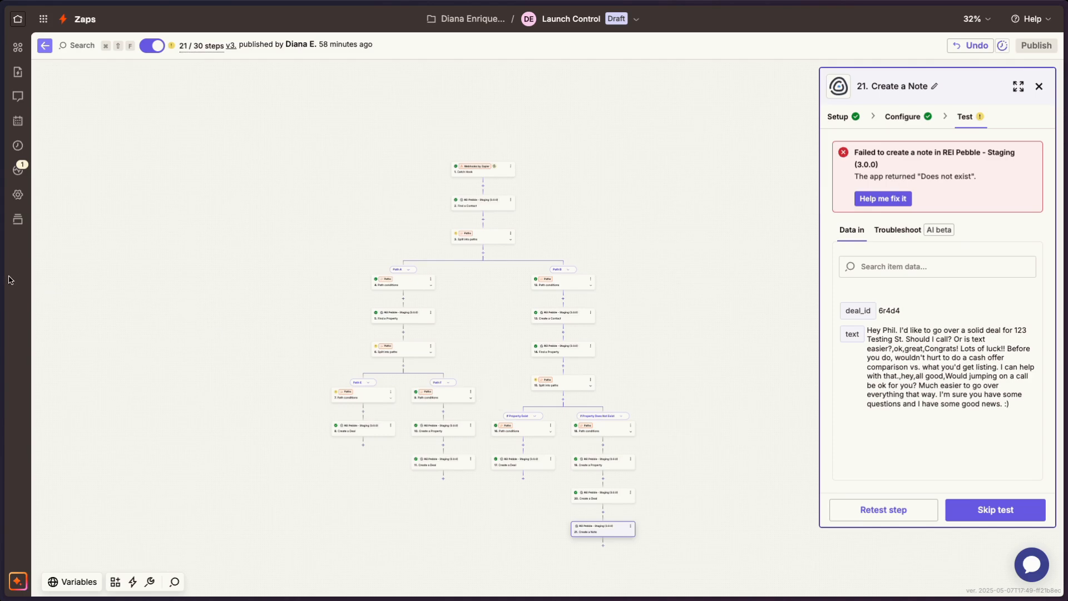
Switch to Pebble and look through the existing Lead In deals on the Sellers board.
mouse_move(4, 280)
click(58, 280)
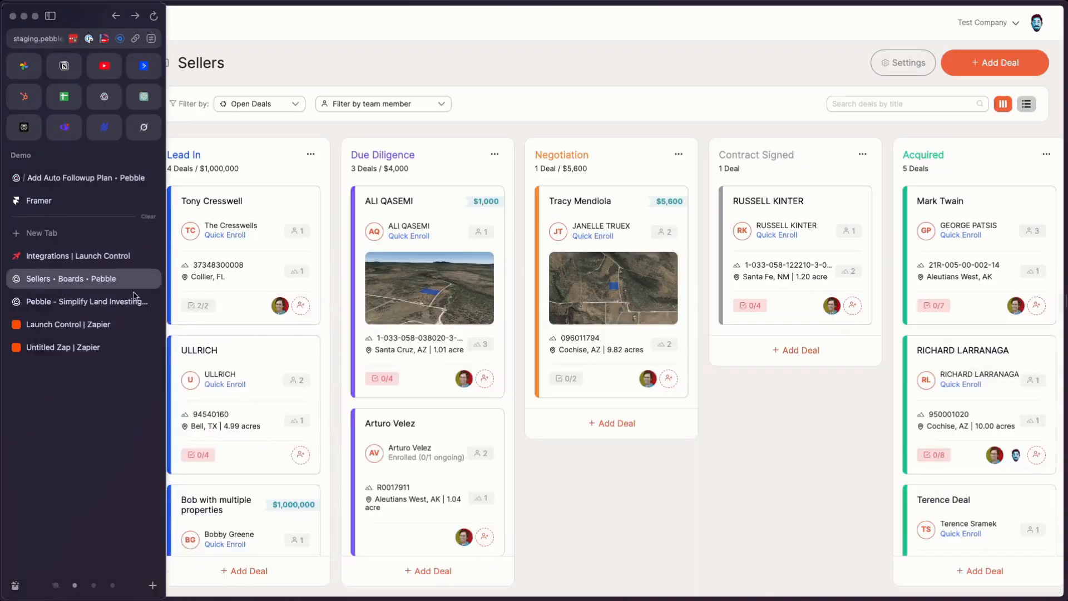
scroll(274, 375, down, 5)
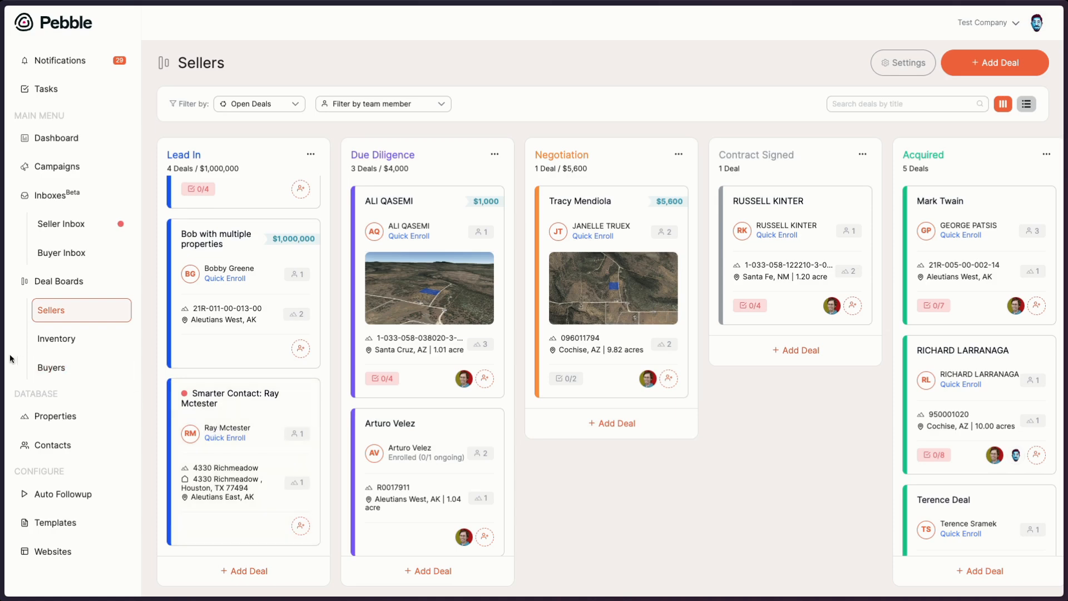
Switch to Launch Control and open the inbox conversation whose reply is "NO!!!!!!".
mouse_move(2, 382)
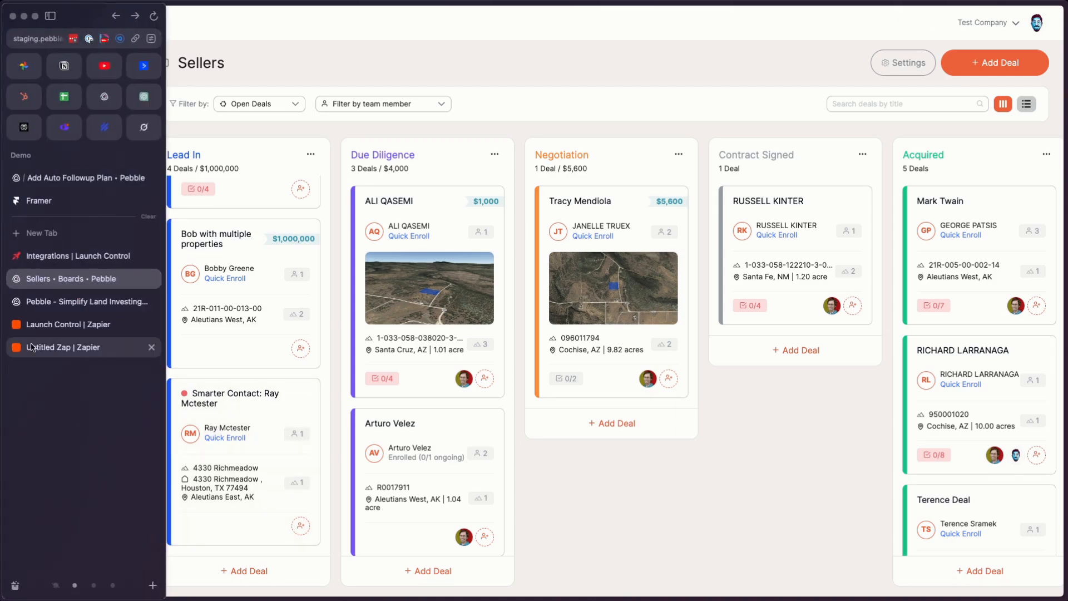
click(54, 260)
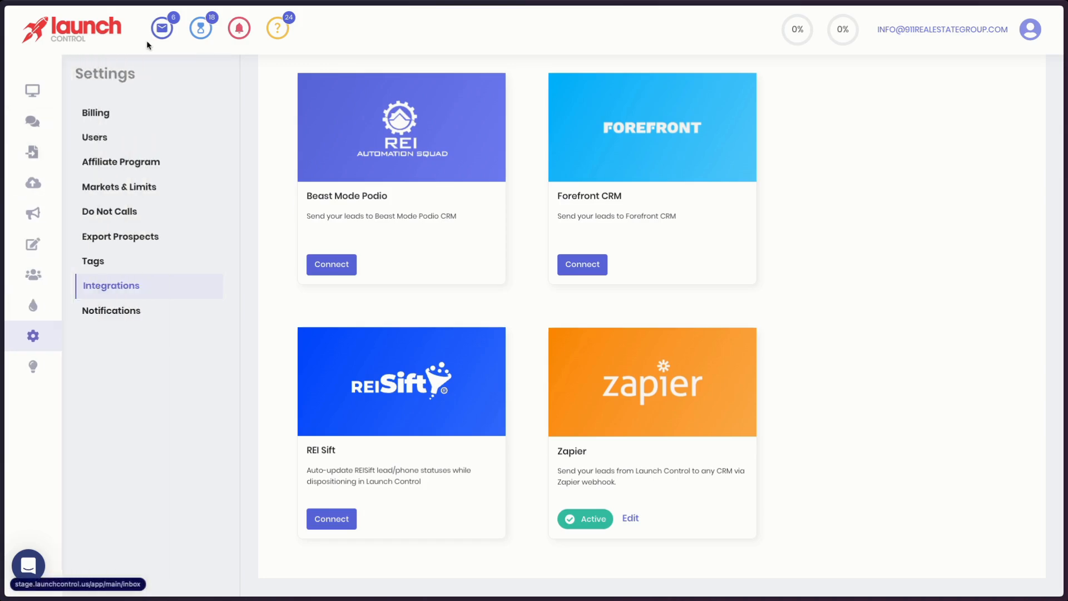
click(62, 120)
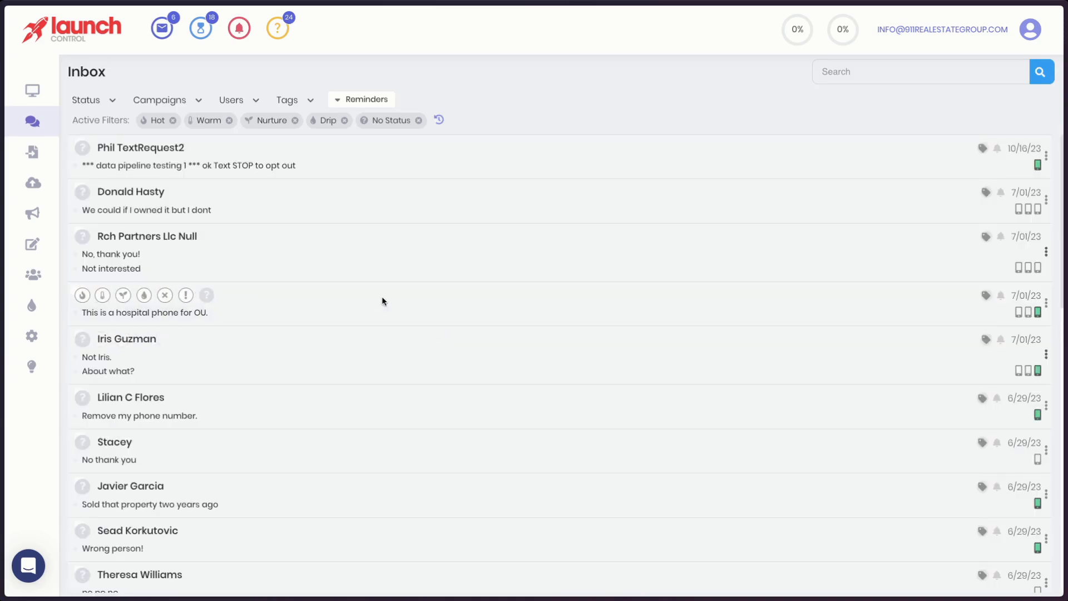
scroll(344, 432, down, 5)
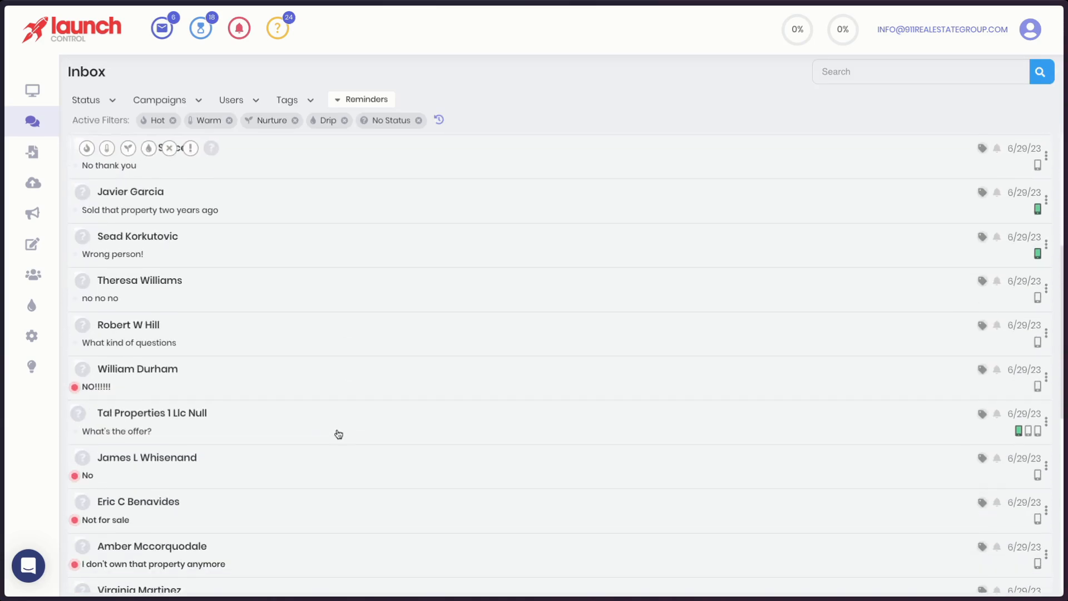
click(252, 388)
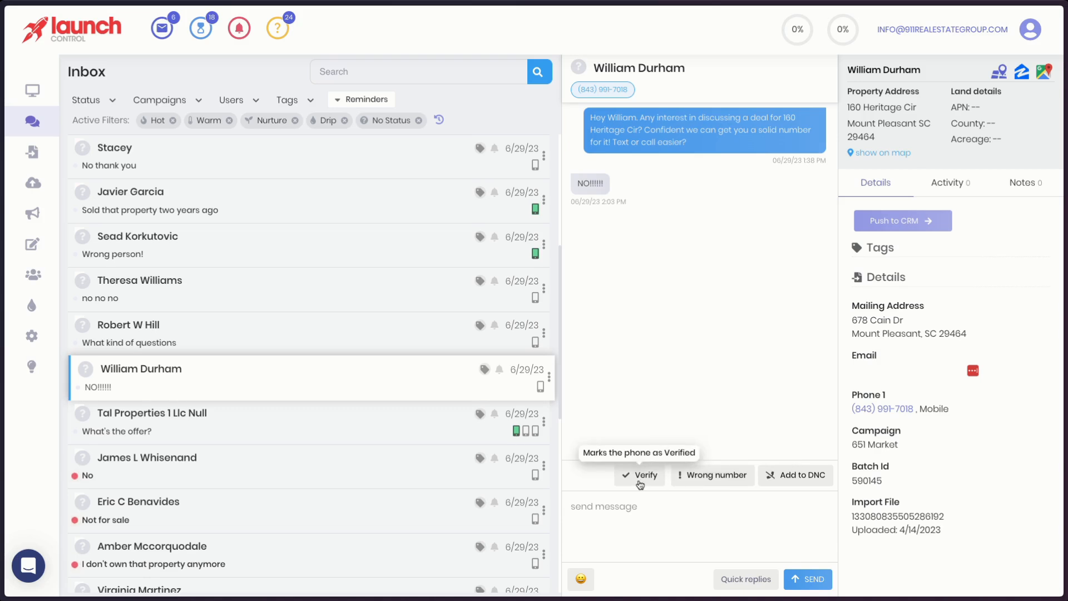
Mark the prospect's phone number as verified and push the prospect to the CRM.
click(639, 476)
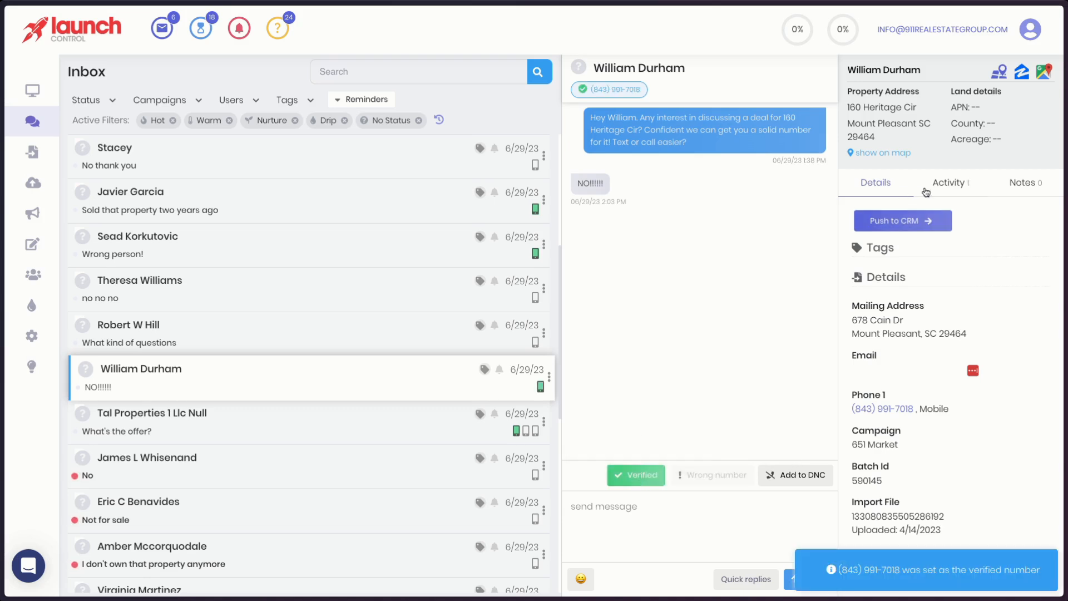
click(922, 223)
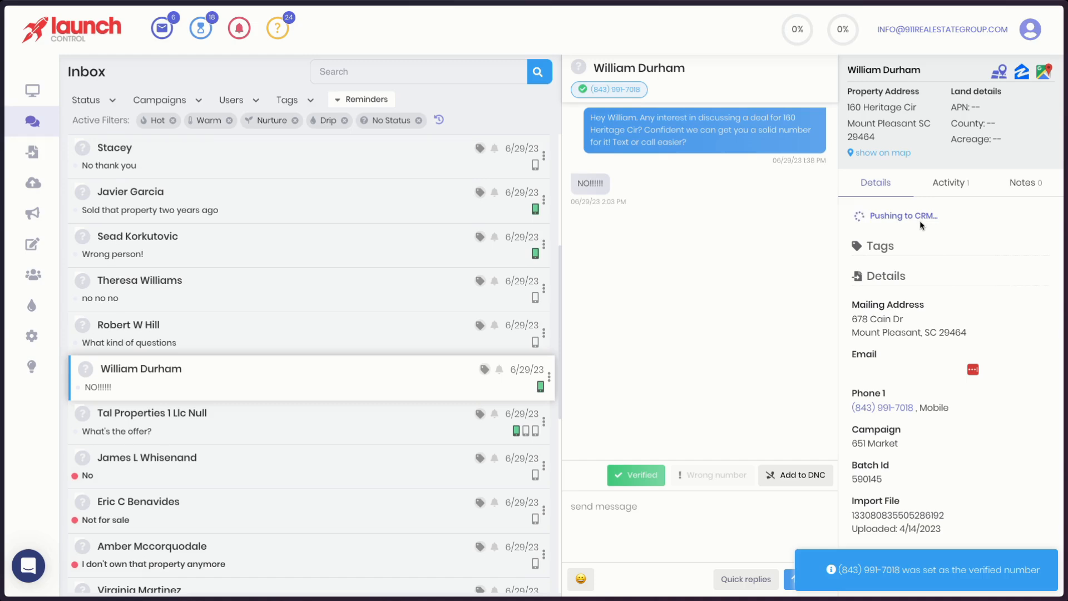
Switch to Zapier and examine the Zap History for the latest Launch Control run.
mouse_move(2, 334)
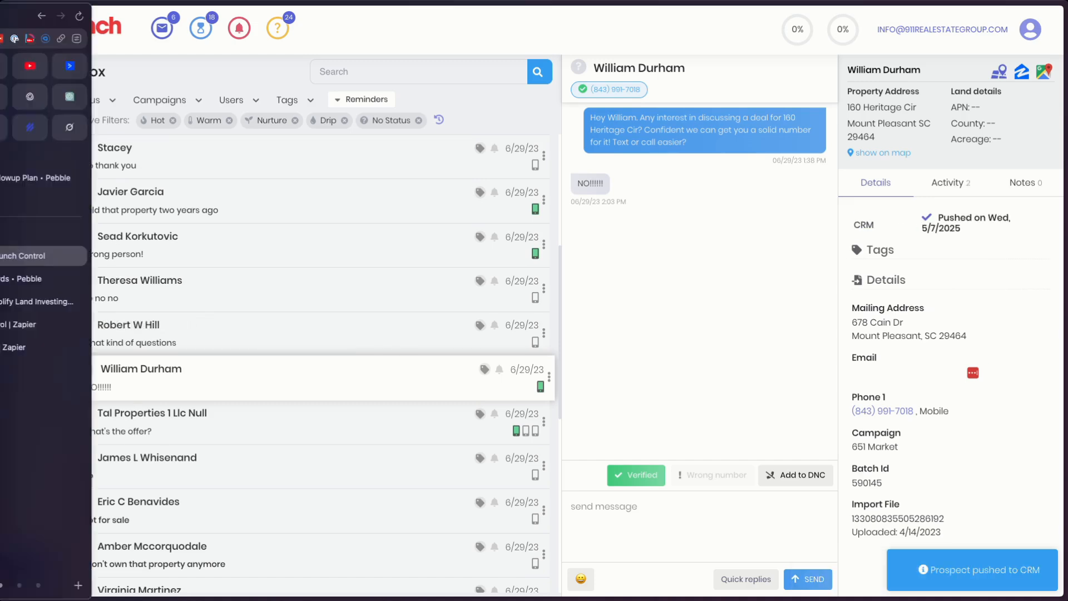
click(44, 331)
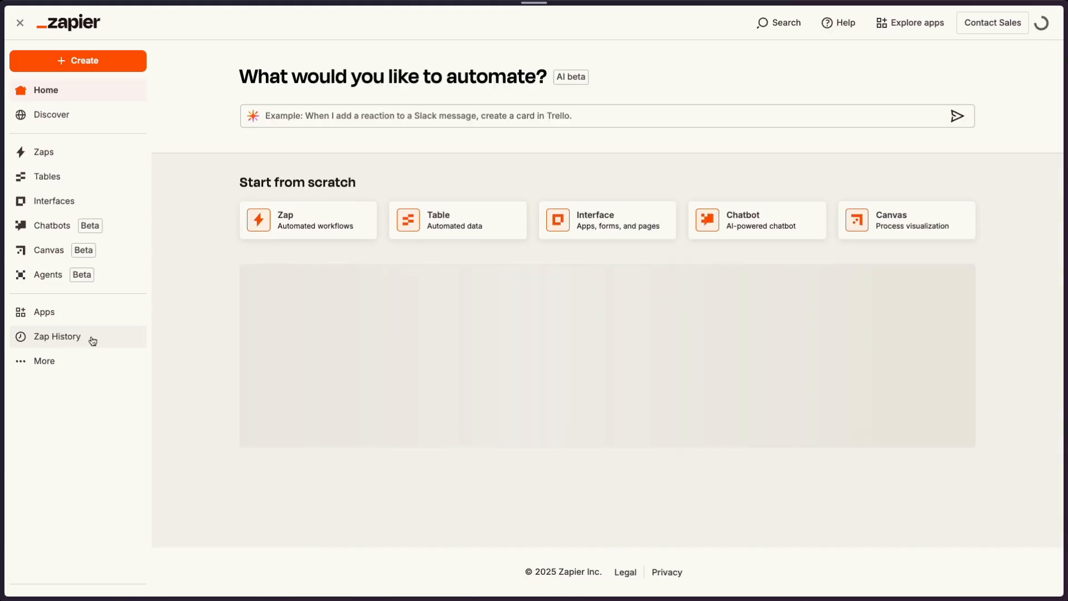
click(83, 336)
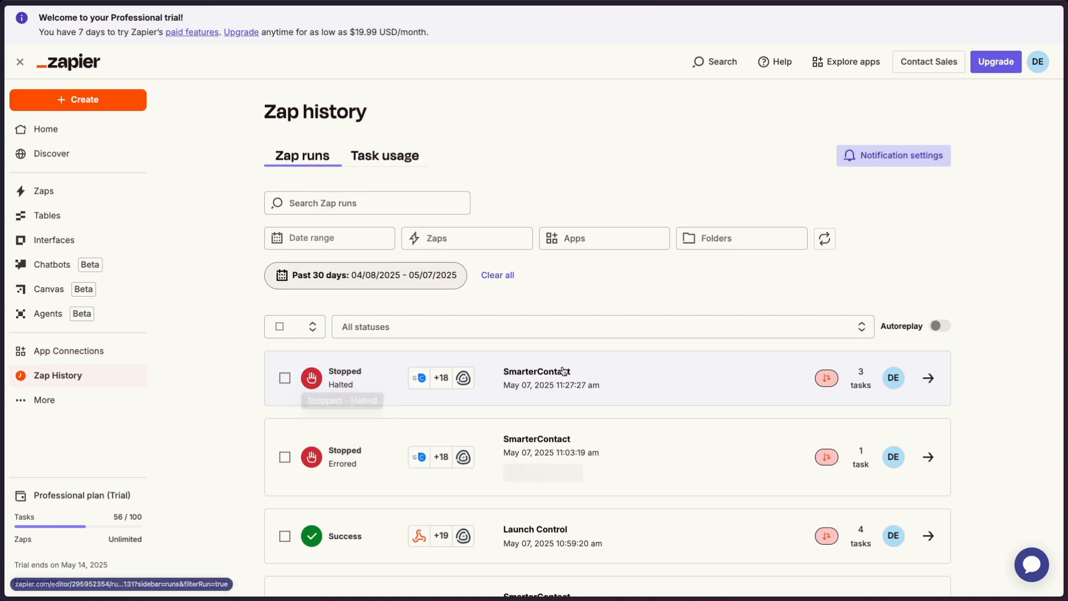
scroll(427, 479, down, 3)
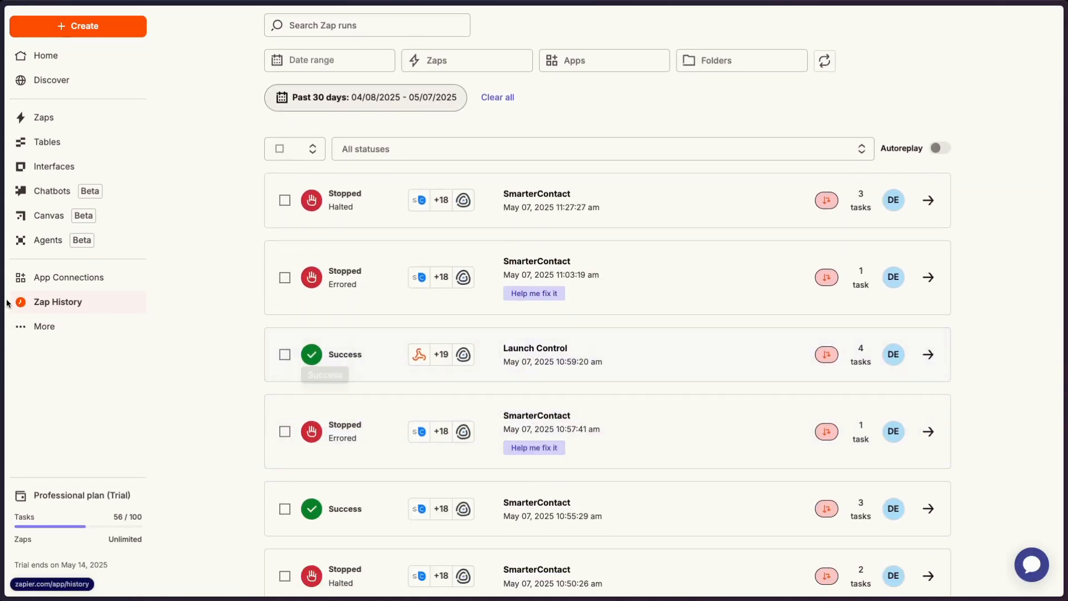
Return to Pebble's Sellers board and check the Lead In column for the newly pushed deal.
mouse_move(12, 316)
click(53, 281)
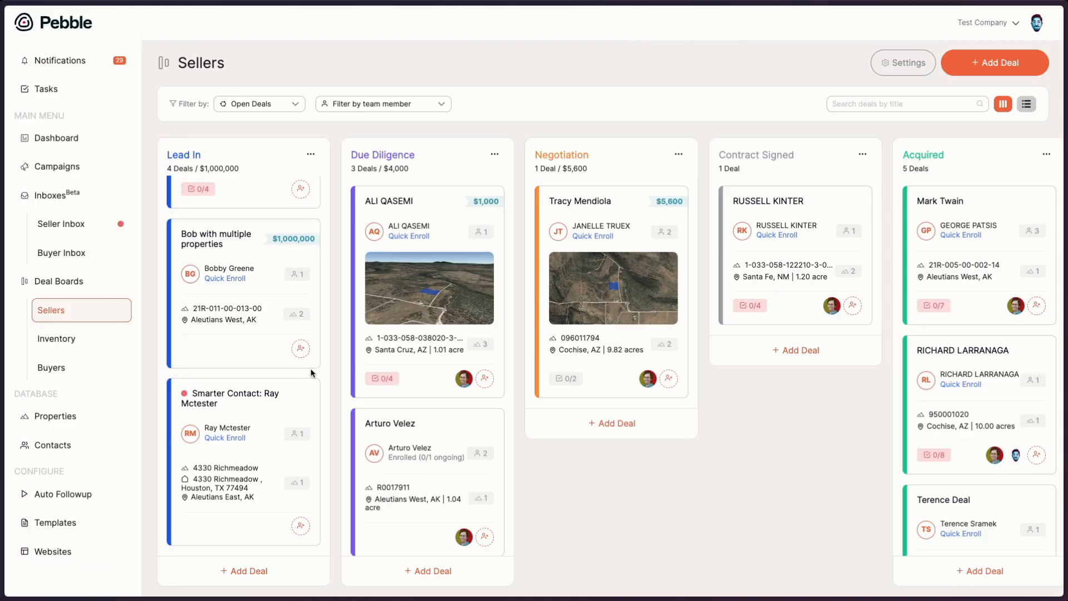
scroll(310, 369, up, 5)
scroll(311, 369, down, 5)
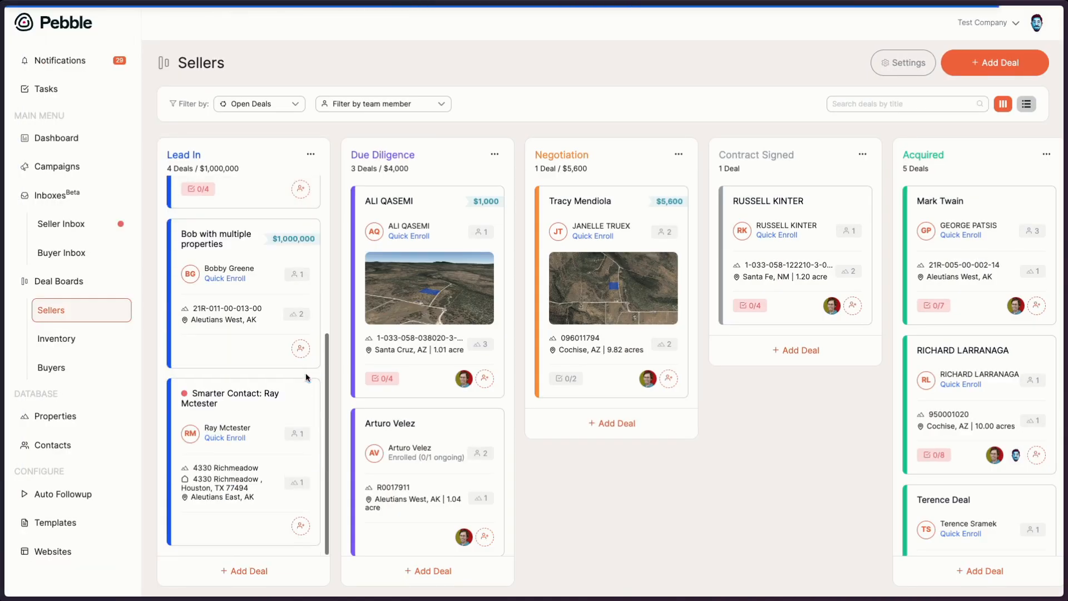
scroll(266, 445, up, 5)
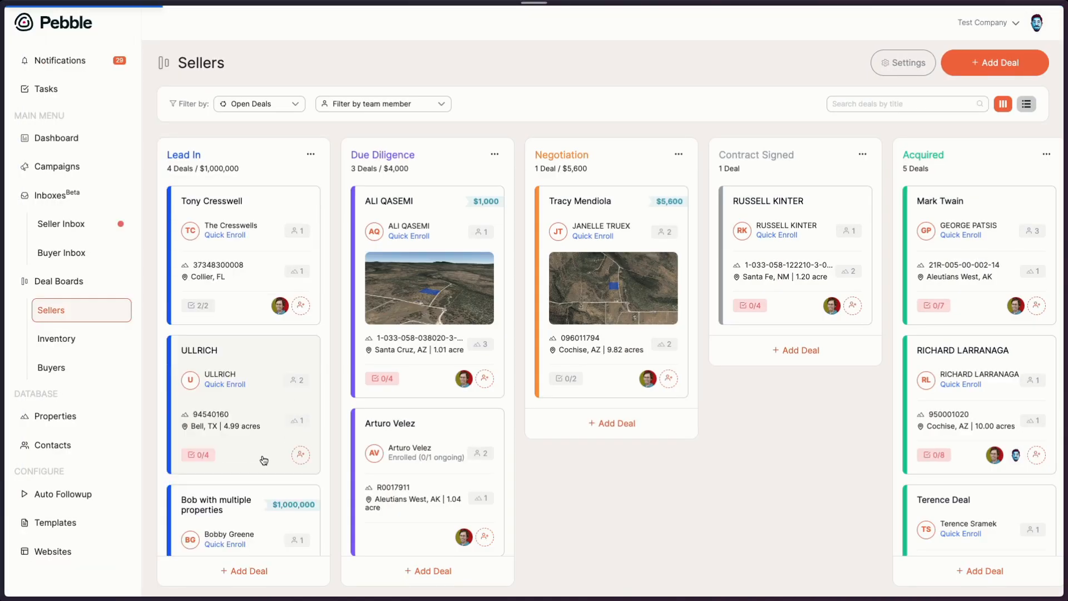
scroll(263, 459, down, 5)
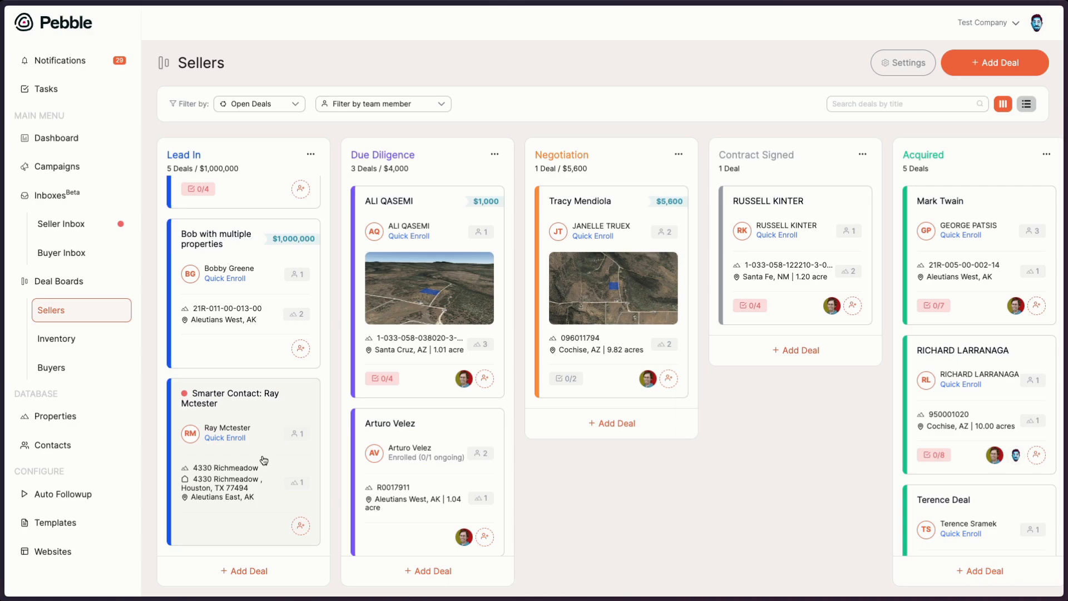